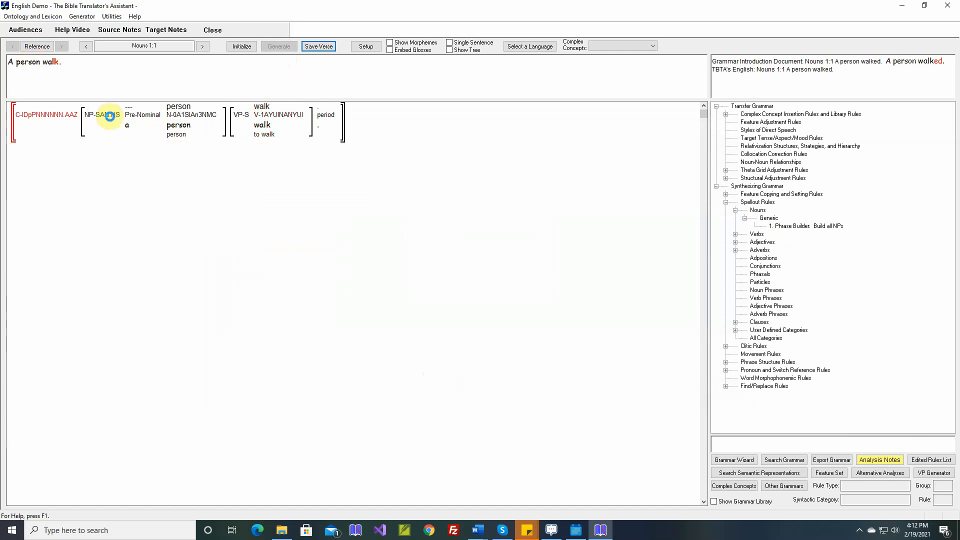
- Switch to the Word document 3. All Types of Phrases and Clauses-English.docx and examine the target sentences and verb forms in Table 1
{"action": "mouse_move", "coordinate": [178, 133]}
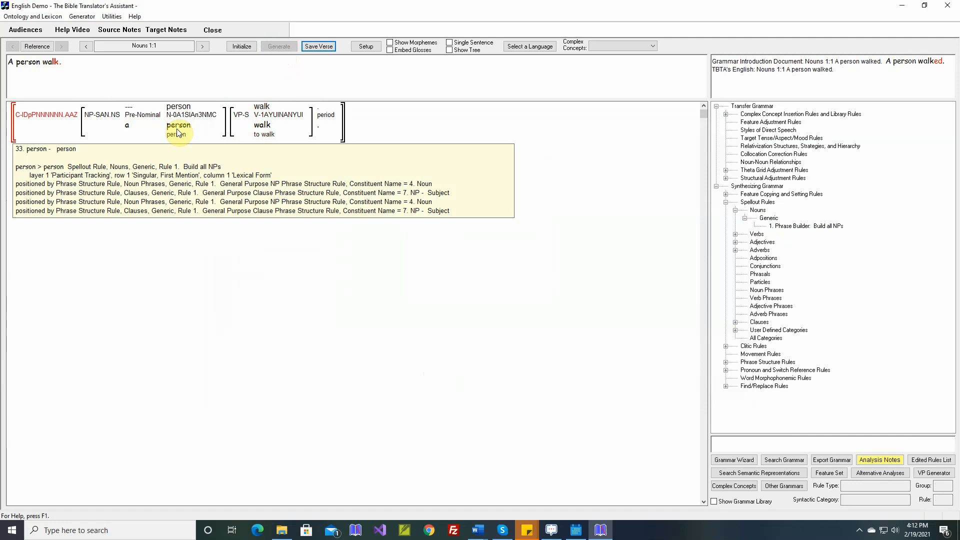
{"action": "mouse_move", "coordinate": [264, 133]}
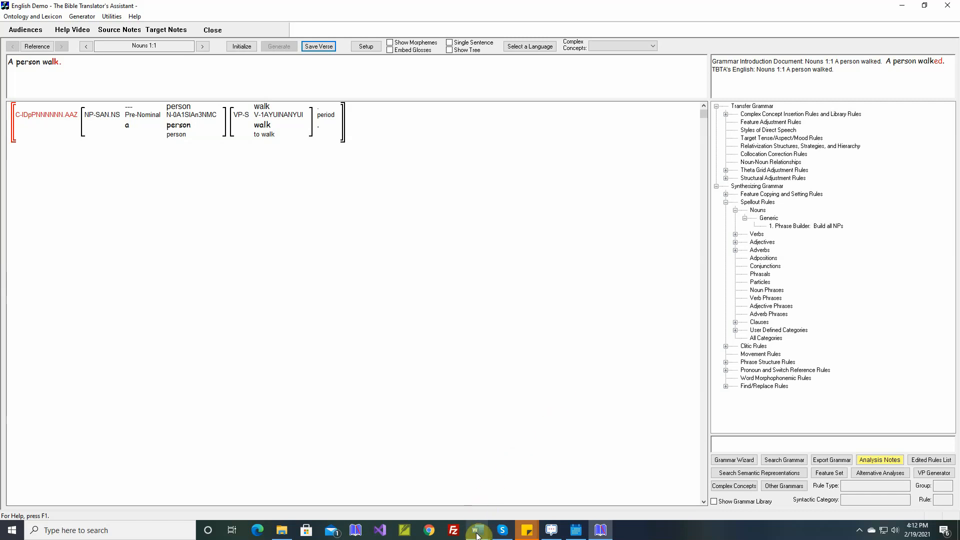
{"action": "mouse_move", "coordinate": [478, 535]}
{"action": "left_click", "coordinate": [527, 503]}
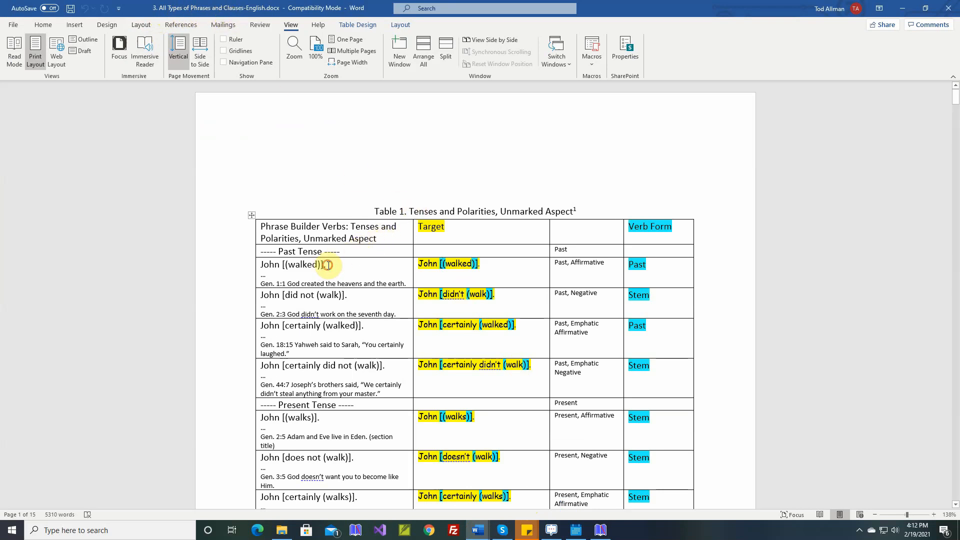
{"action": "left_click_drag", "start_coordinate": [330, 264], "coordinate": [267, 265]}
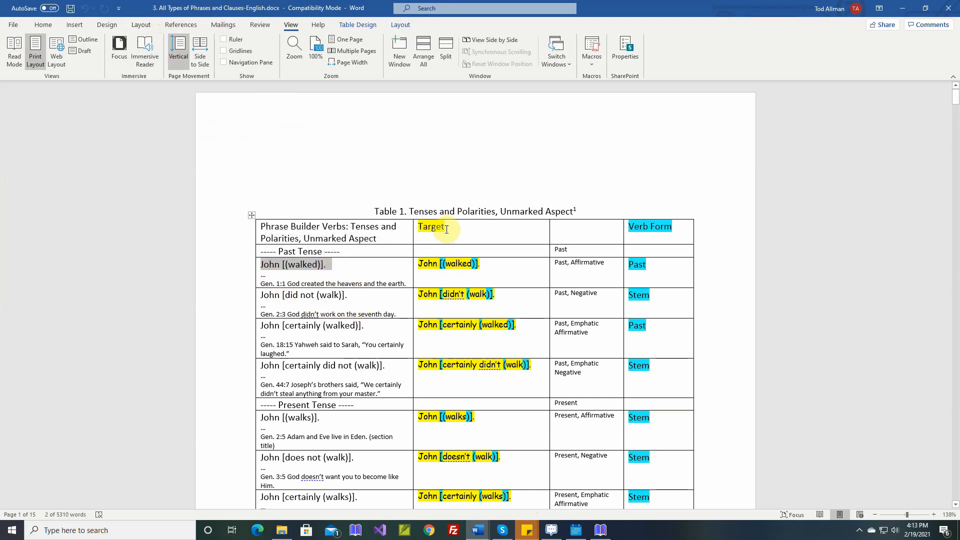
{"action": "left_click", "coordinate": [288, 266]}
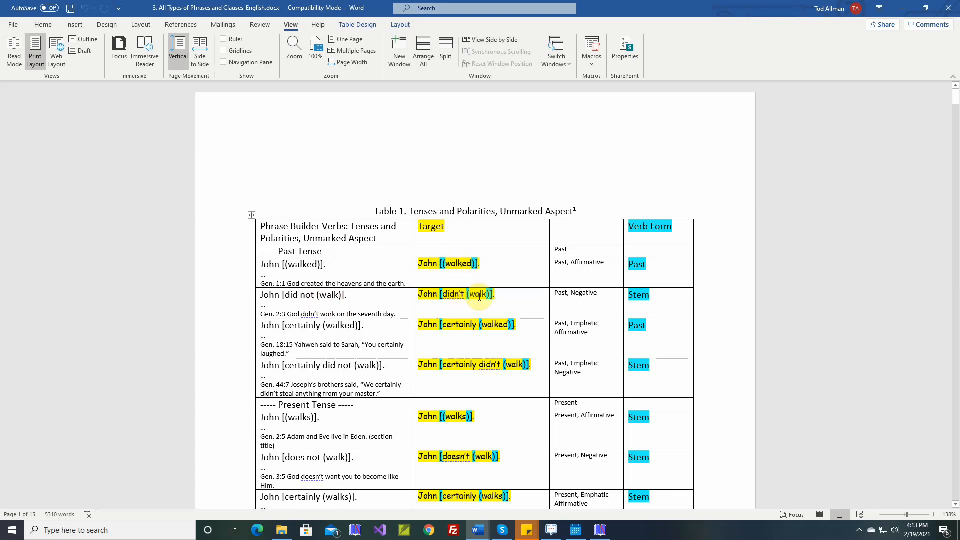
{"action": "scroll", "coordinate": [473, 328], "scroll_direction": "down", "scroll_amount": 1}
{"action": "scroll", "coordinate": [473, 328], "scroll_direction": "down", "scroll_amount": 10}
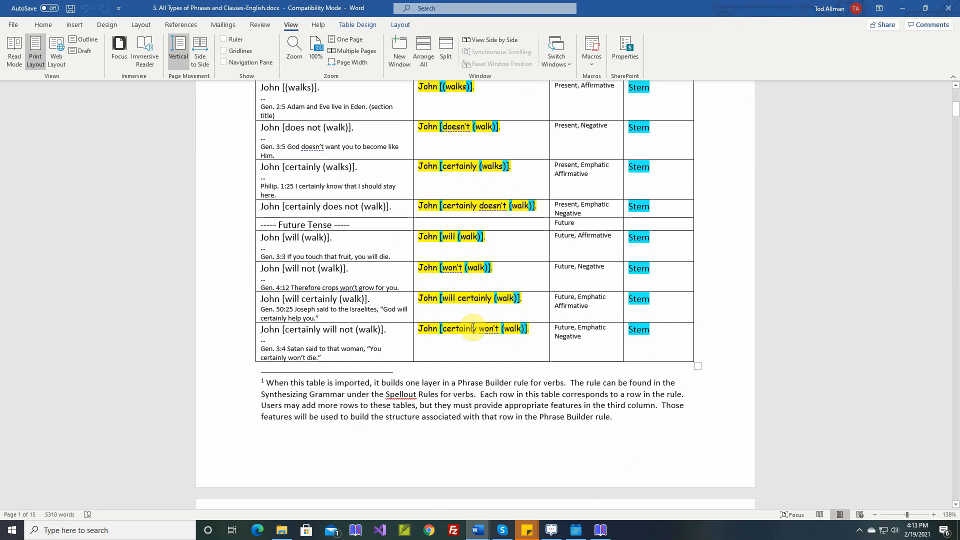
{"action": "scroll", "coordinate": [475, 327], "scroll_direction": "up", "scroll_amount": 11}
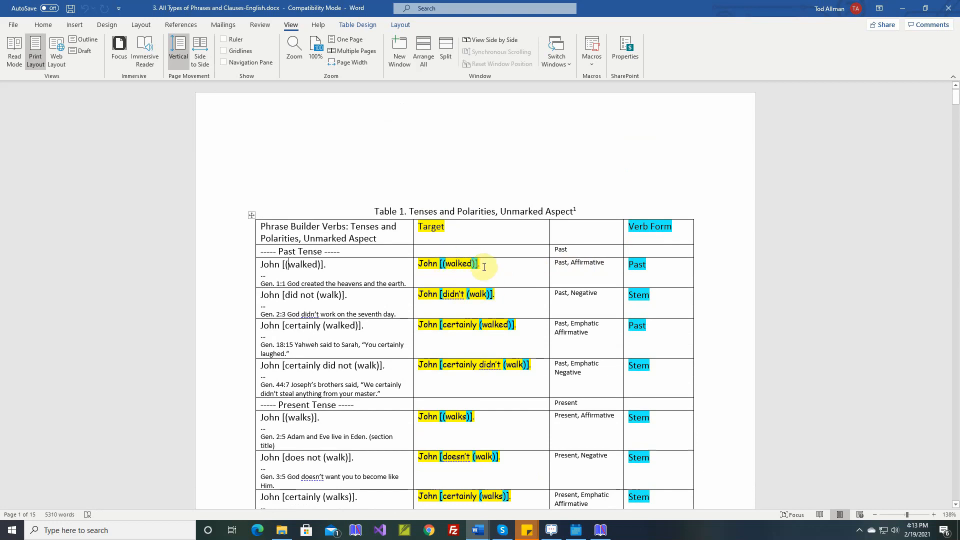
{"action": "double_click", "coordinate": [638, 266]}
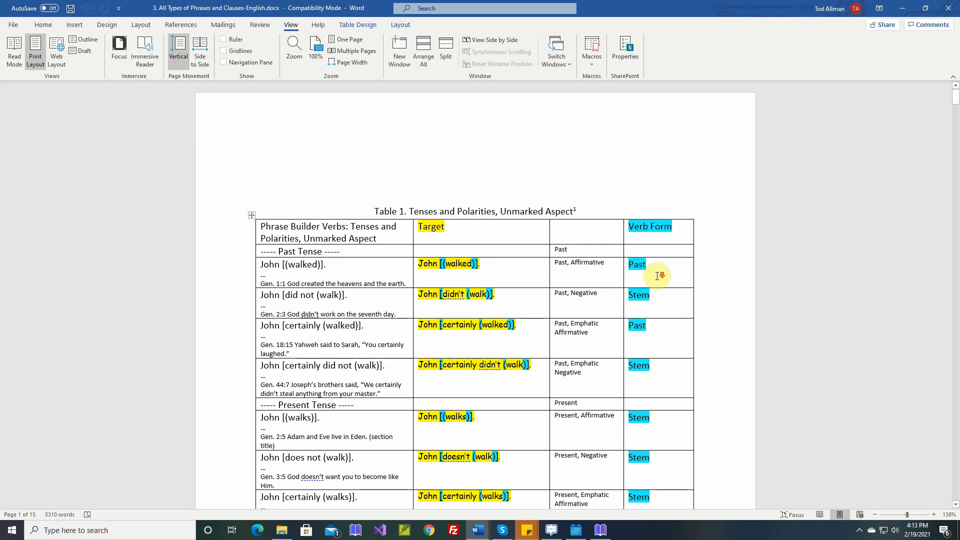
- Examine which verb forms the tenses, aspects and potential moods use across Tables 1 to 3
{"action": "scroll", "coordinate": [655, 273], "scroll_direction": "down", "scroll_amount": 3}
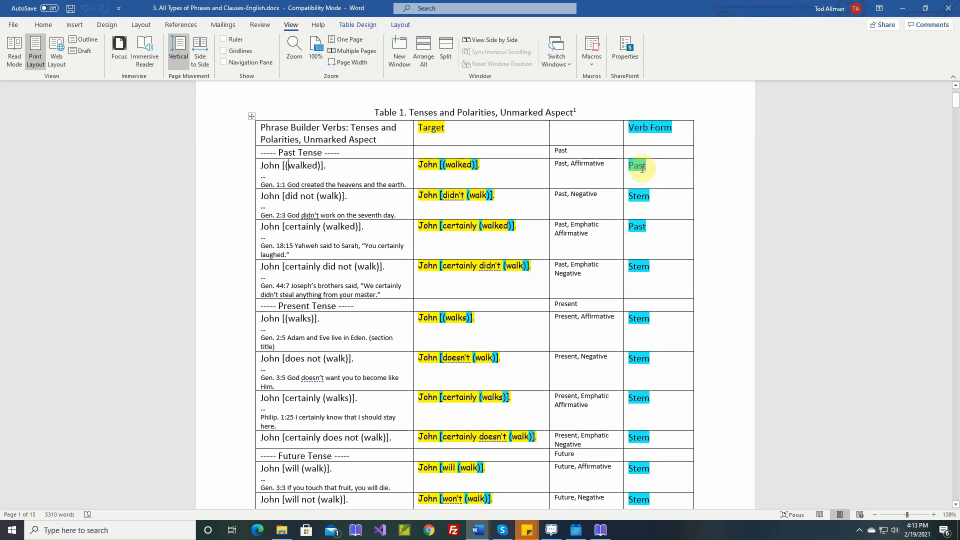
{"action": "left_click", "coordinate": [642, 198]}
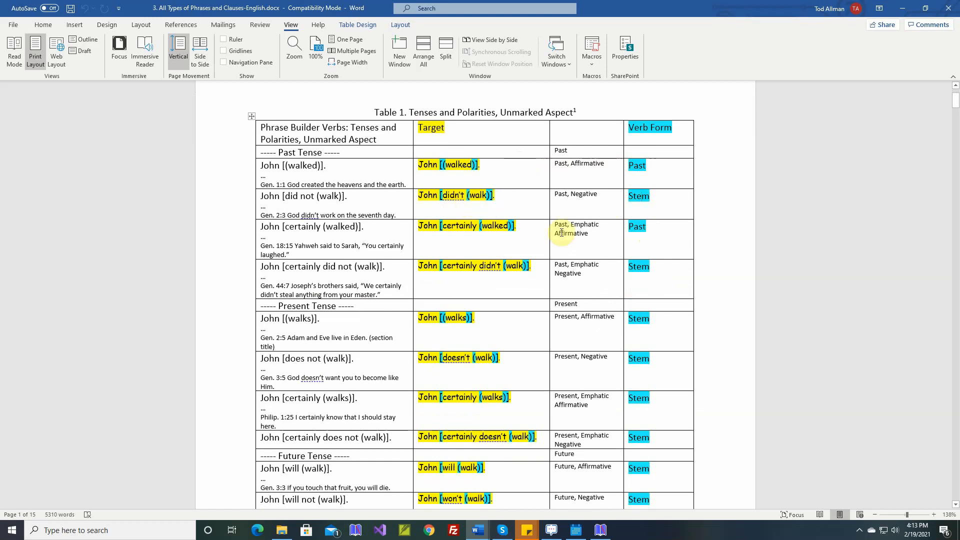
{"action": "scroll", "coordinate": [660, 330], "scroll_direction": "down", "scroll_amount": 2}
{"action": "scroll", "coordinate": [661, 330], "scroll_direction": "down", "scroll_amount": 15}
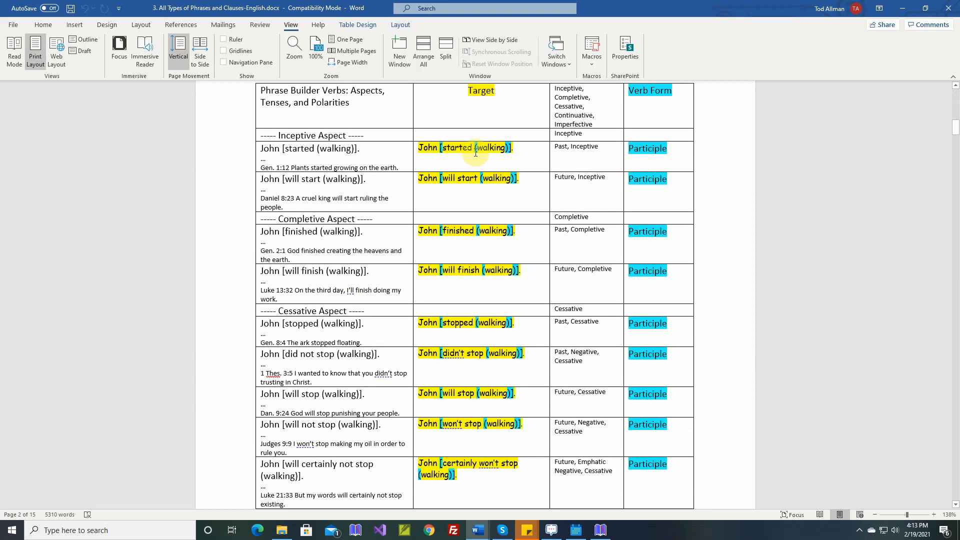
{"action": "scroll", "coordinate": [657, 250], "scroll_direction": "down", "scroll_amount": 3}
{"action": "scroll", "coordinate": [657, 250], "scroll_direction": "down", "scroll_amount": 10}
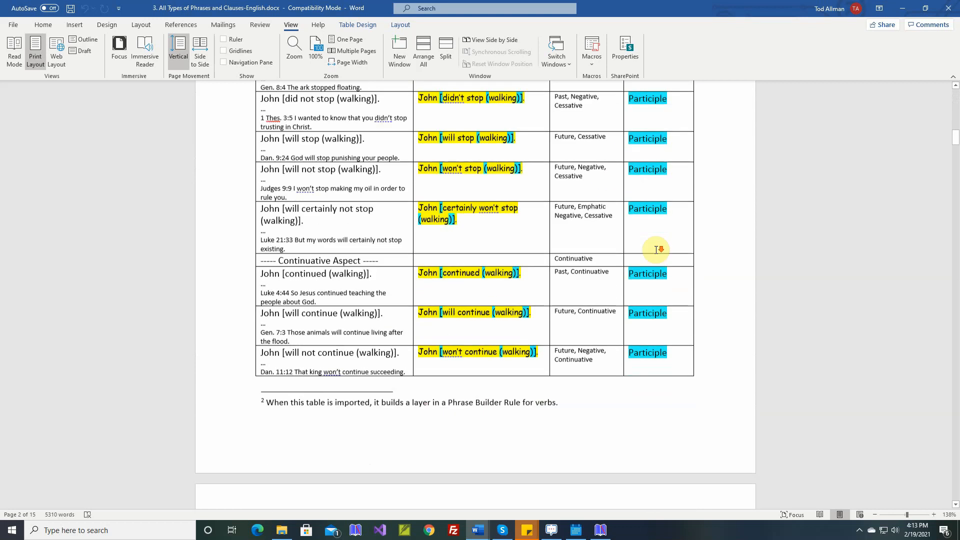
{"action": "scroll", "coordinate": [656, 250], "scroll_direction": "down", "scroll_amount": 5}
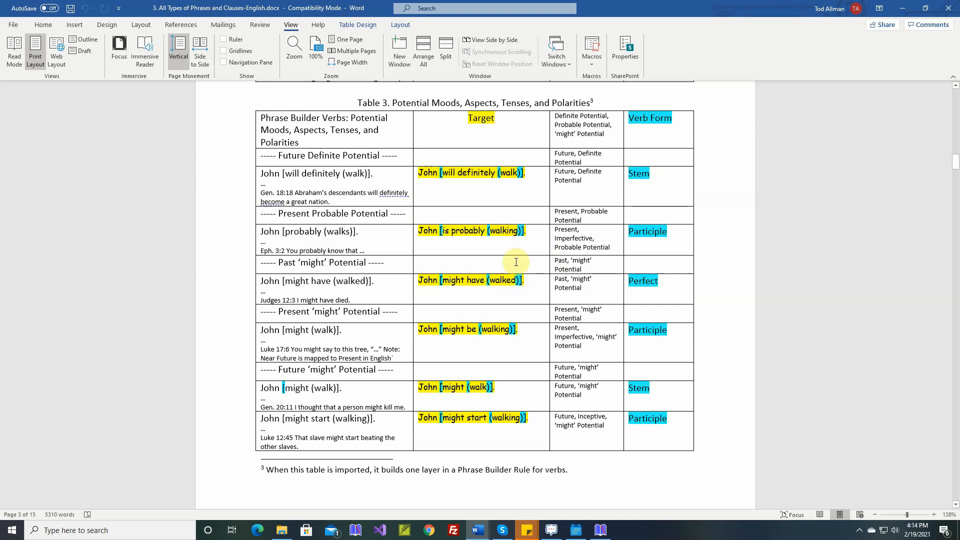
{"action": "scroll", "coordinate": [514, 262], "scroll_direction": "down", "scroll_amount": 2}
{"action": "scroll", "coordinate": [611, 250], "scroll_direction": "down", "scroll_amount": 3}
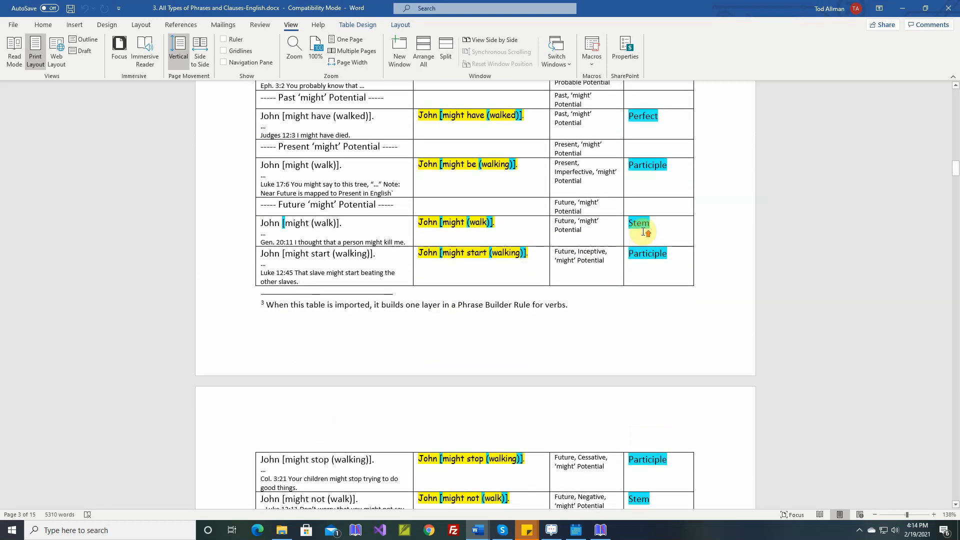
{"action": "scroll", "coordinate": [643, 235], "scroll_direction": "up", "scroll_amount": 5}
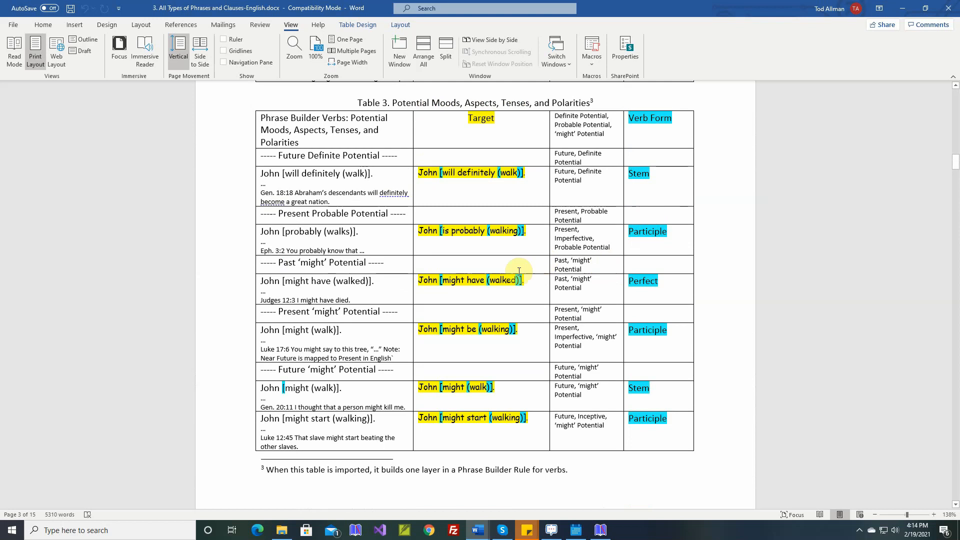
- Switch to The Bible Translator's Assistant and display the forms view of the verb lexicon
{"action": "left_click", "coordinate": [600, 530]}
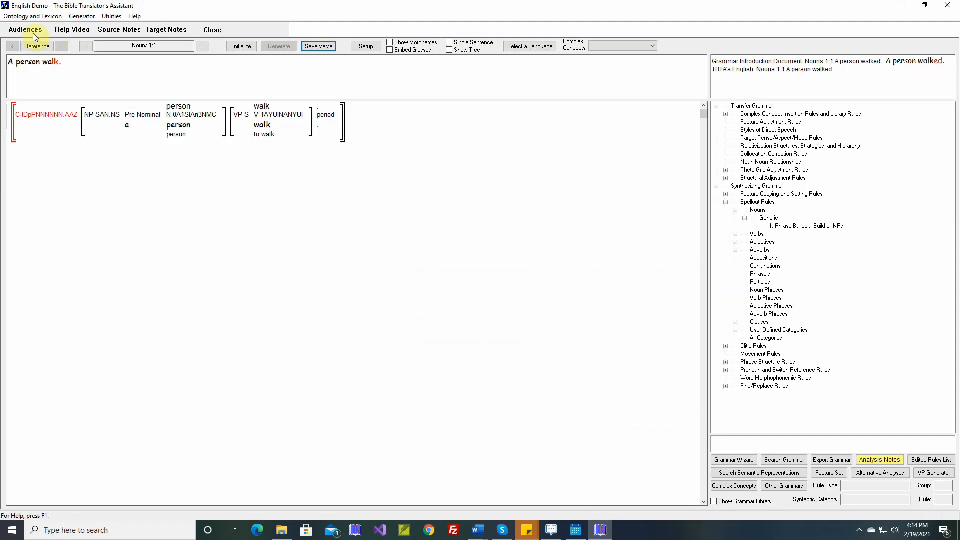
{"action": "left_click", "coordinate": [30, 16]}
{"action": "mouse_move", "coordinate": [26, 31]}
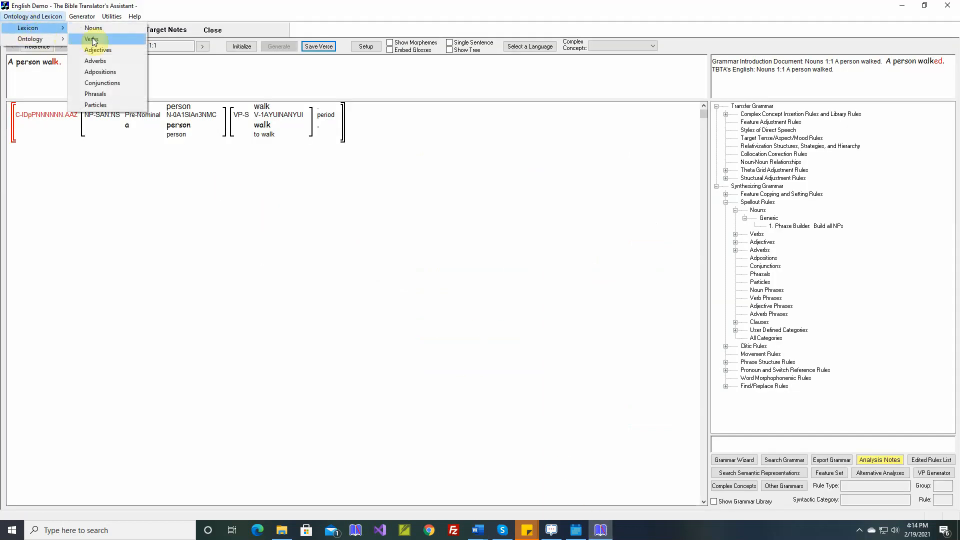
{"action": "left_click", "coordinate": [94, 39]}
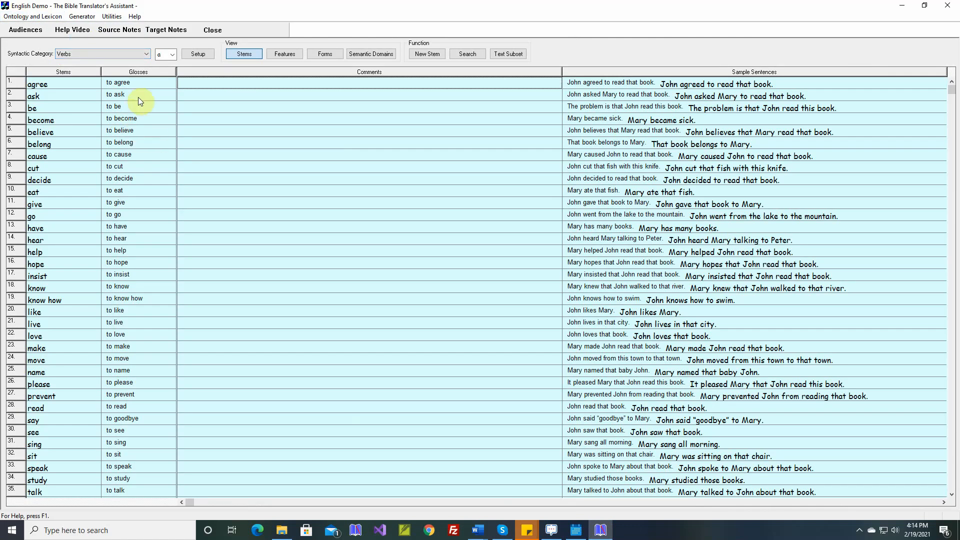
{"action": "left_click", "coordinate": [315, 57]}
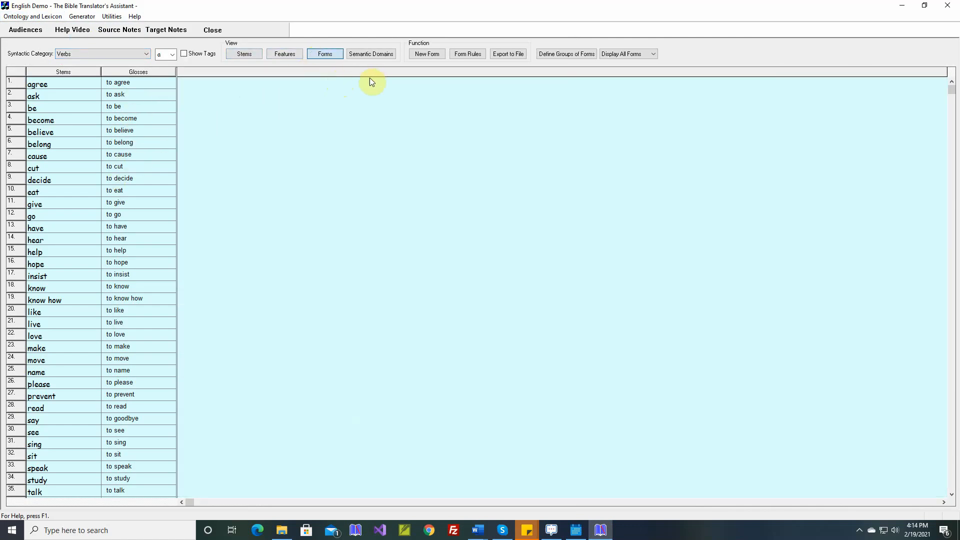
- Add three new verb forms to the lexicon, named Past, Perfect and Participle
{"action": "left_click", "coordinate": [434, 57]}
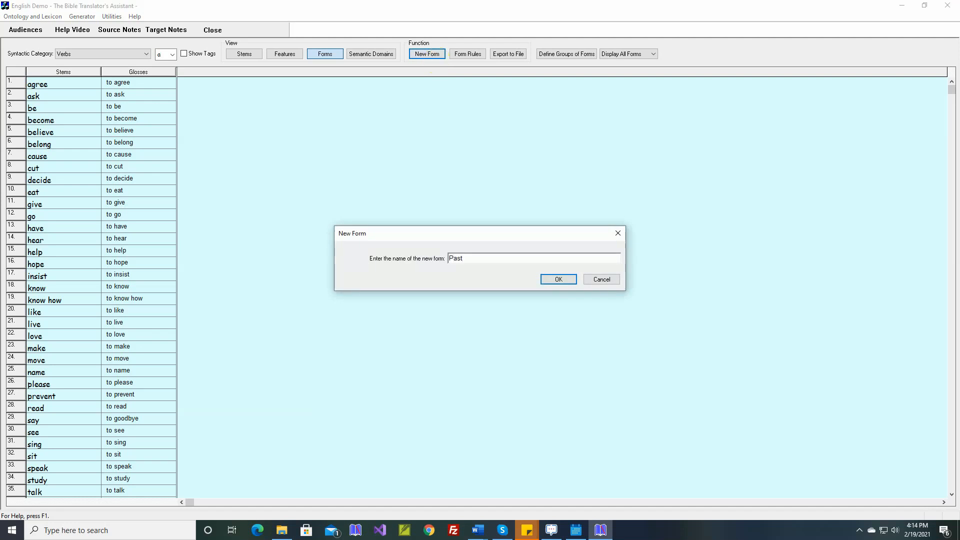
{"action": "key", "text": "Return"}
{"action": "key", "text": "Return"}
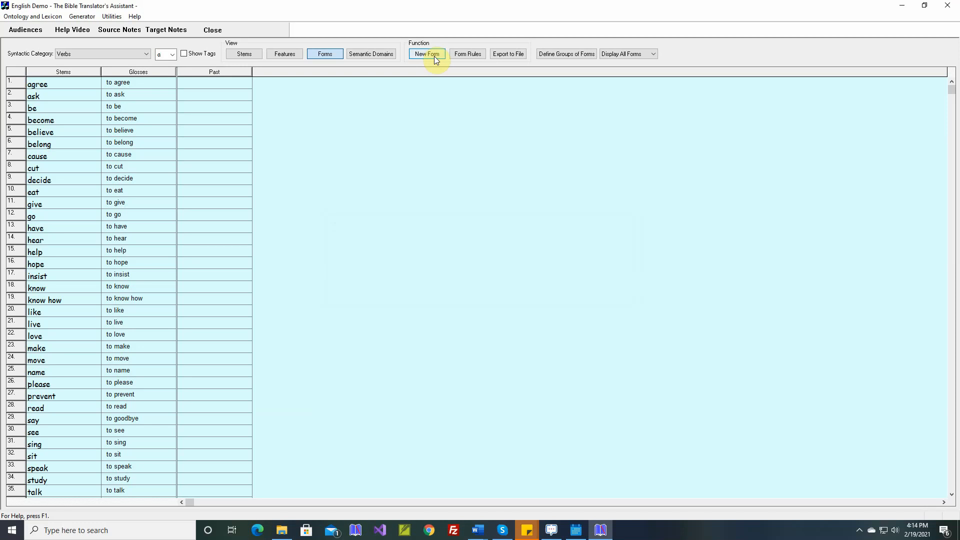
{"action": "left_click", "coordinate": [435, 57]}
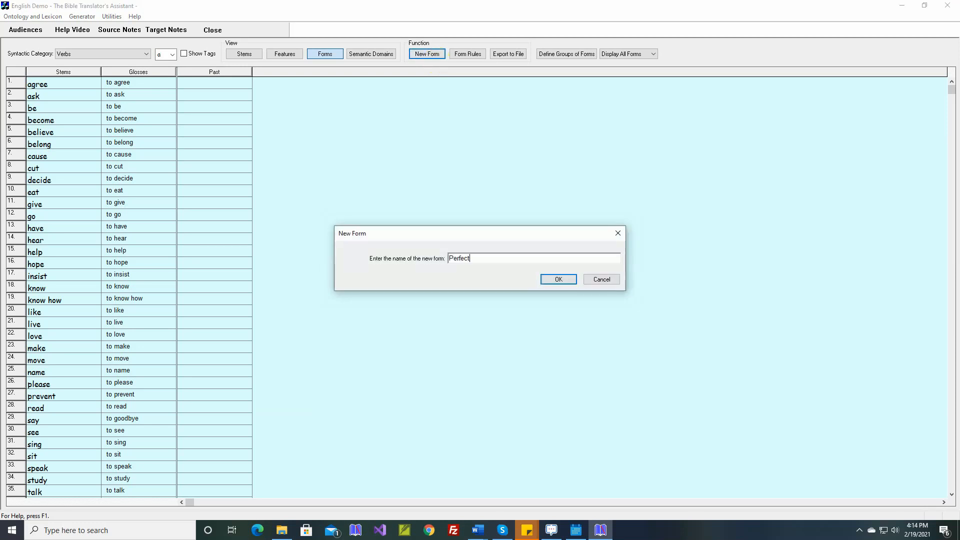
{"action": "key", "text": "Return"}
{"action": "key", "text": "Return"}
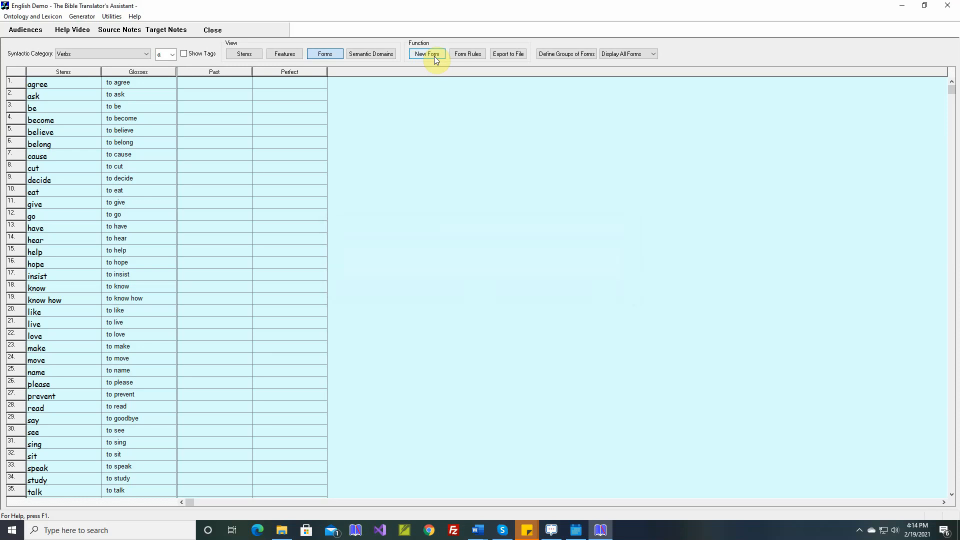
{"action": "left_click", "coordinate": [434, 56]}
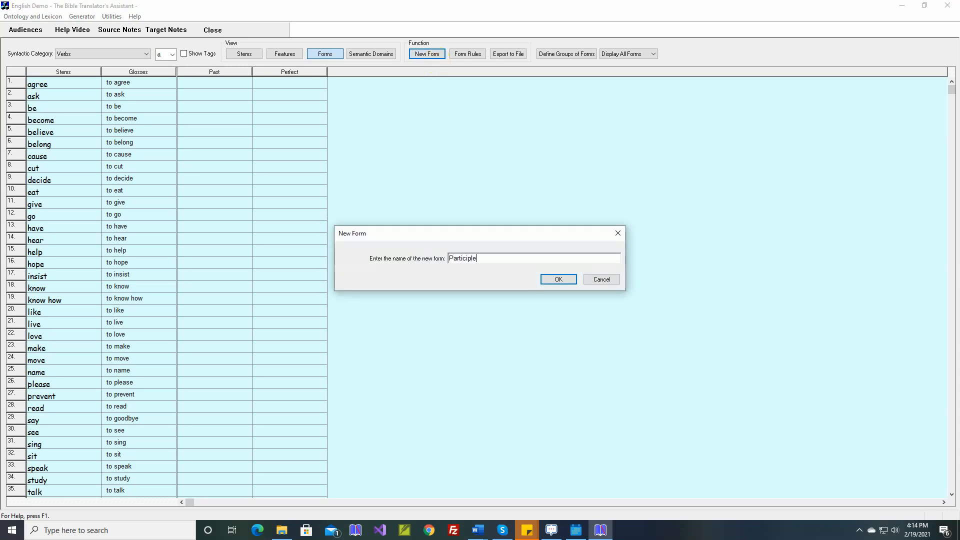
{"action": "key", "text": "Return"}
{"action": "key", "text": "Return"}
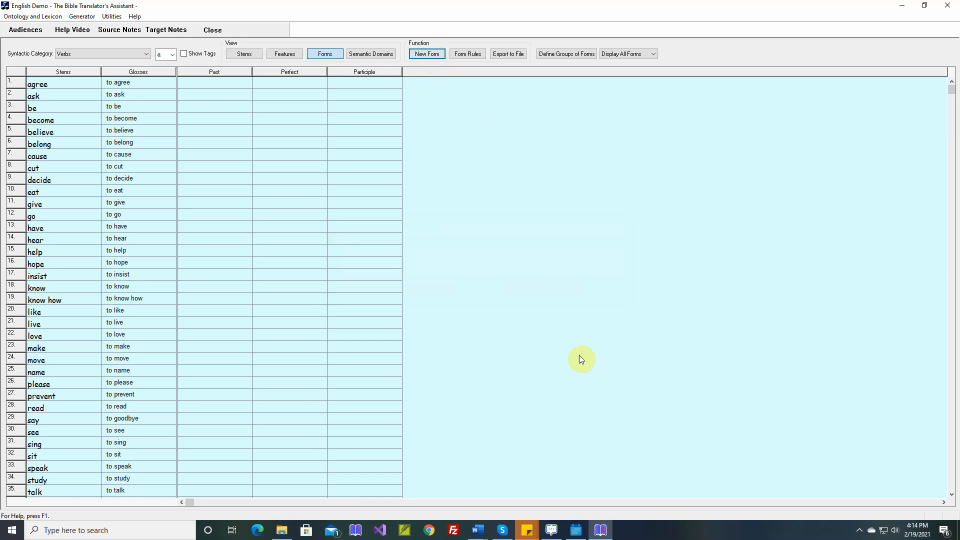
- Return to the Word document and review the required verb forms from Table 3 back up to Table 1
{"action": "left_click", "coordinate": [477, 530]}
{"action": "left_click", "coordinate": [513, 496]}
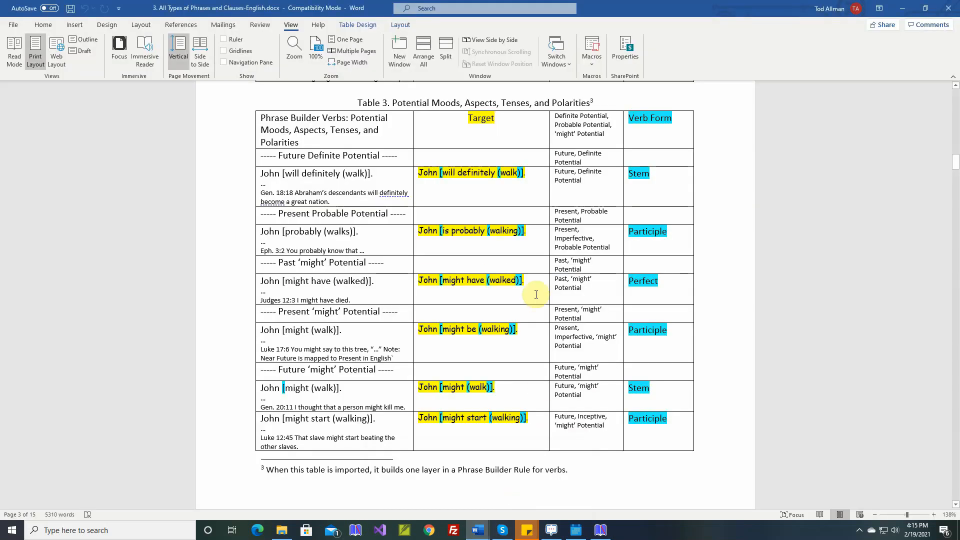
{"action": "scroll", "coordinate": [537, 294], "scroll_direction": "up", "scroll_amount": 15}
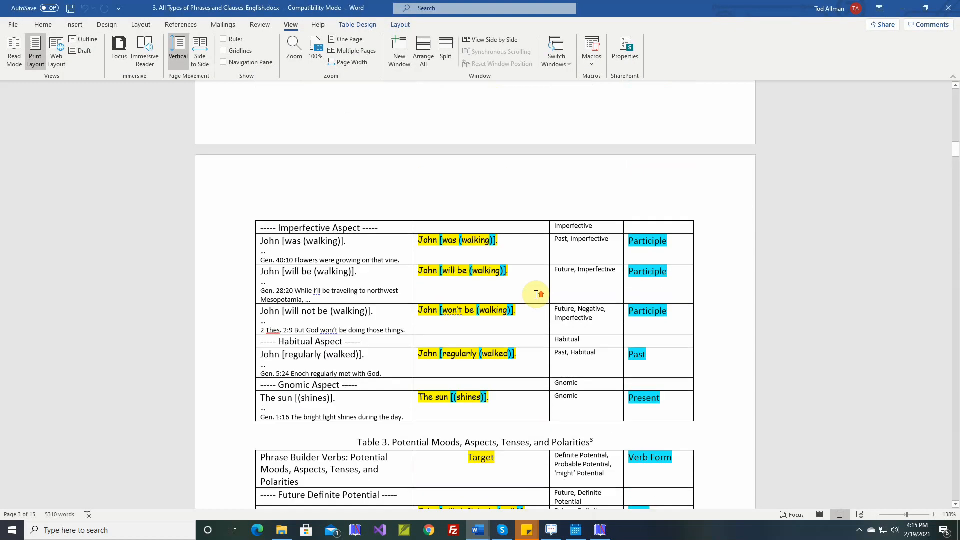
{"action": "scroll", "coordinate": [536, 295], "scroll_direction": "up", "scroll_amount": 20}
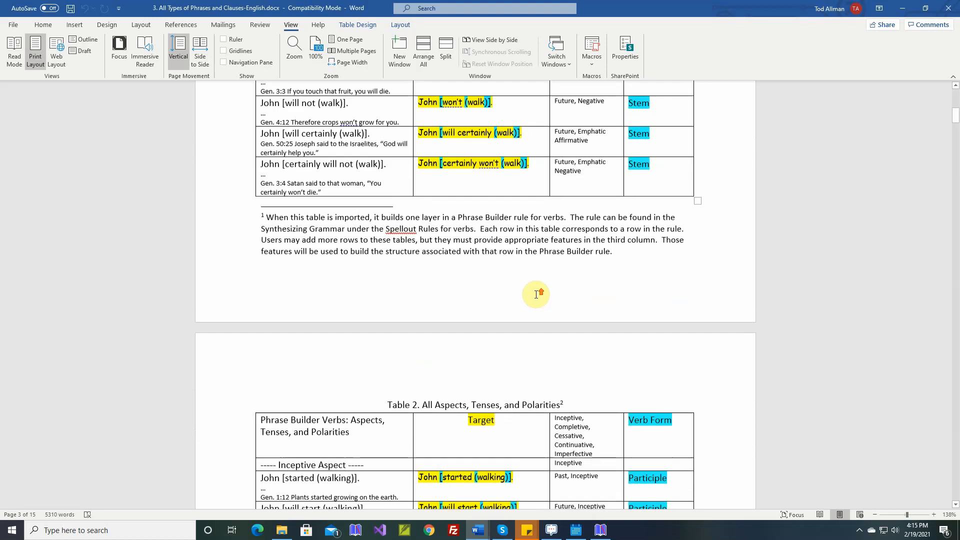
{"action": "scroll", "coordinate": [537, 295], "scroll_direction": "up", "scroll_amount": 1}
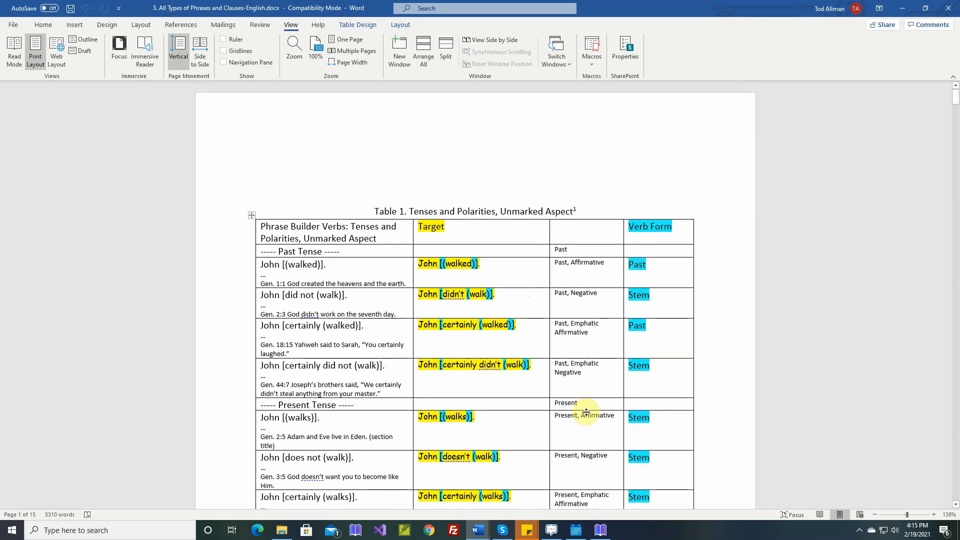
- Switch to The Bible Translator's Assistant and create a simple lexical spellout rule adding the suffix "ed" with the tag "Past Tense"
{"action": "left_click", "coordinate": [601, 530]}
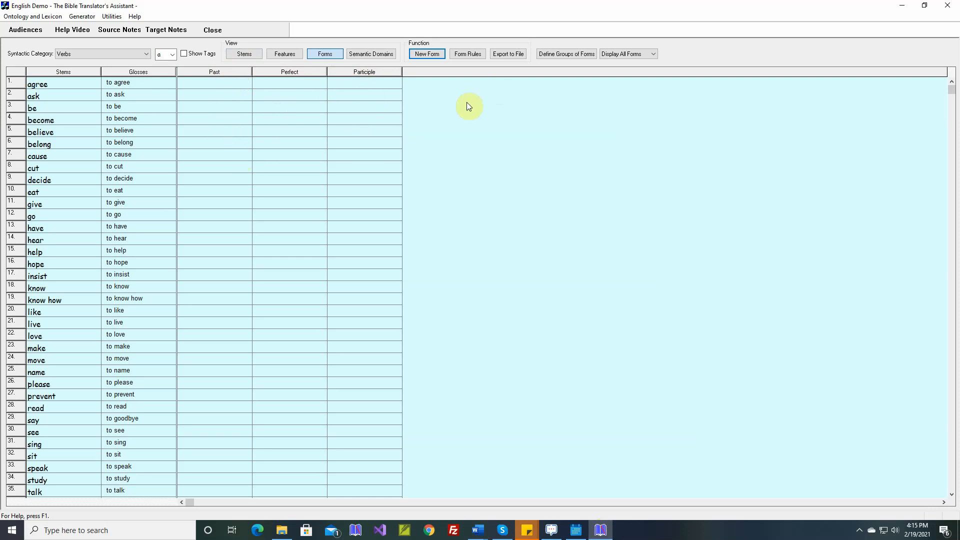
{"action": "left_click", "coordinate": [470, 54]}
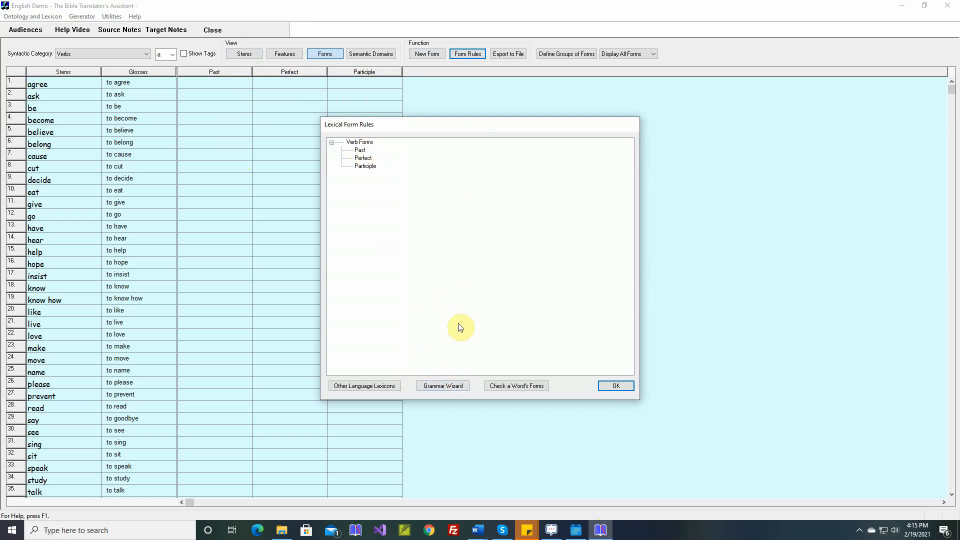
{"action": "left_click", "coordinate": [444, 386]}
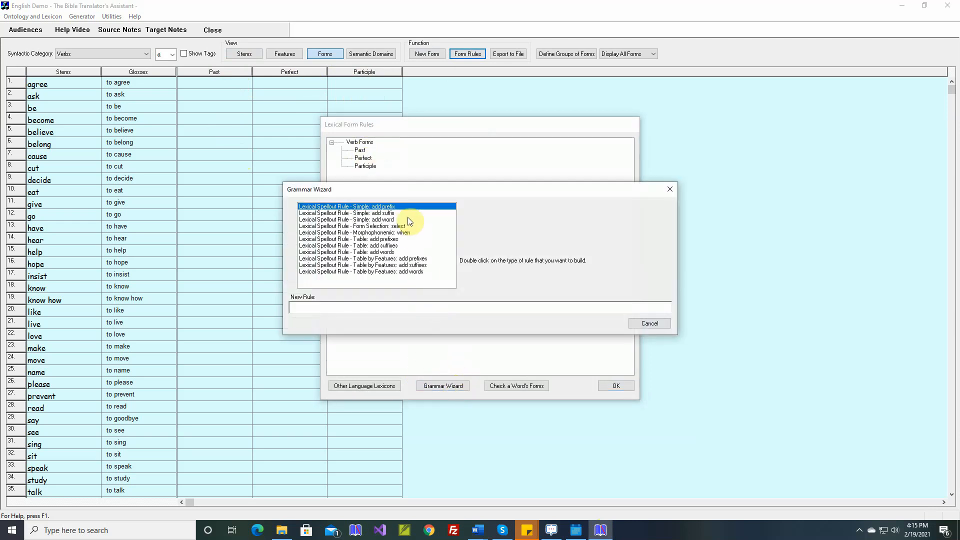
{"action": "double_click", "coordinate": [392, 214]}
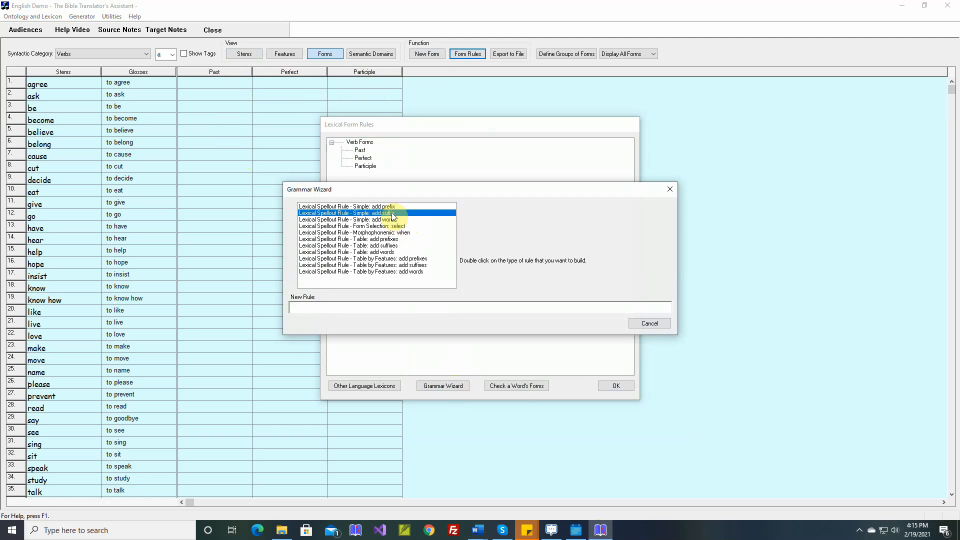
{"action": "type", "text": "ed"}
{"action": "key", "text": "Tab"}
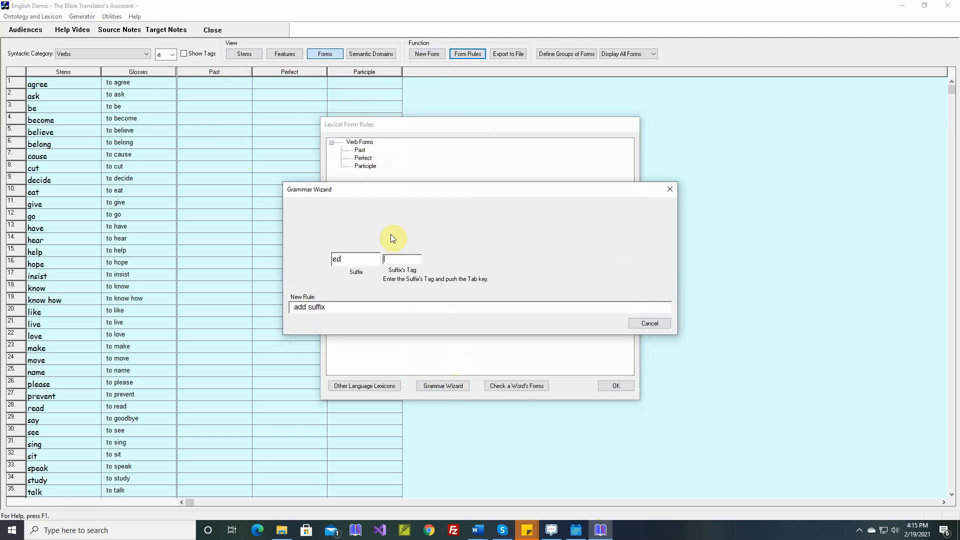
{"action": "type", "text": "Past Tense"}
{"action": "key", "text": "Tab"}
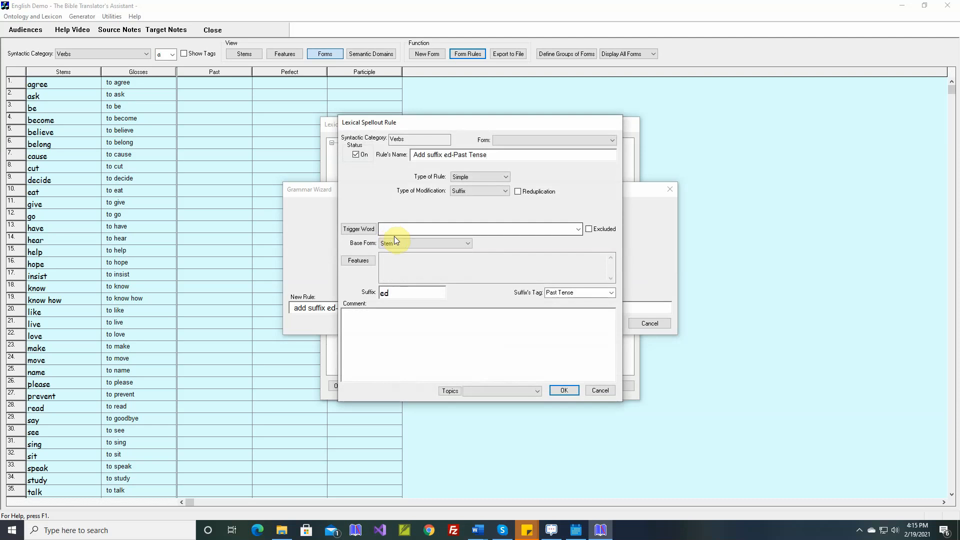
- Assign the "ed" suffix rule to the Past form, add a comment of example words starting with "walked", and save it
{"action": "left_click", "coordinate": [514, 140]}
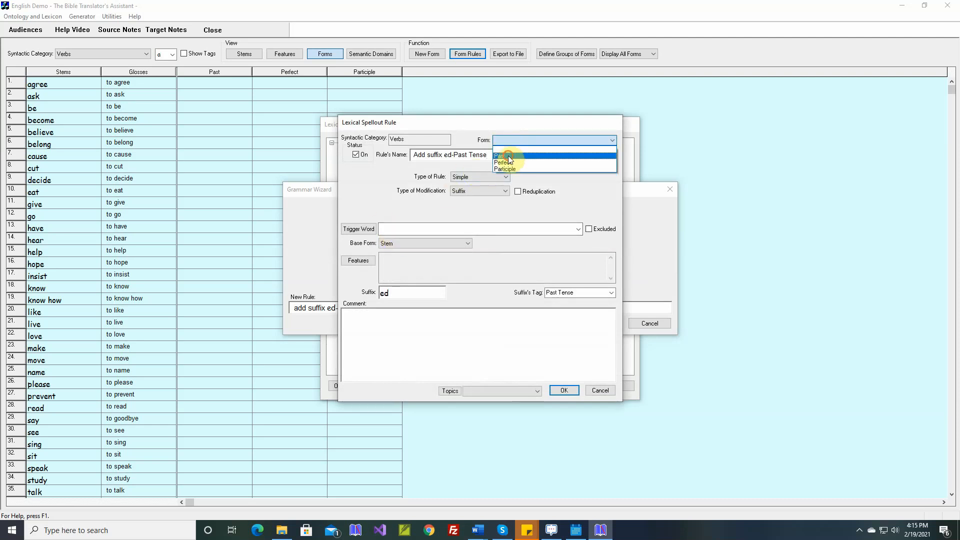
{"action": "left_click", "coordinate": [509, 156]}
{"action": "left_click", "coordinate": [381, 315]}
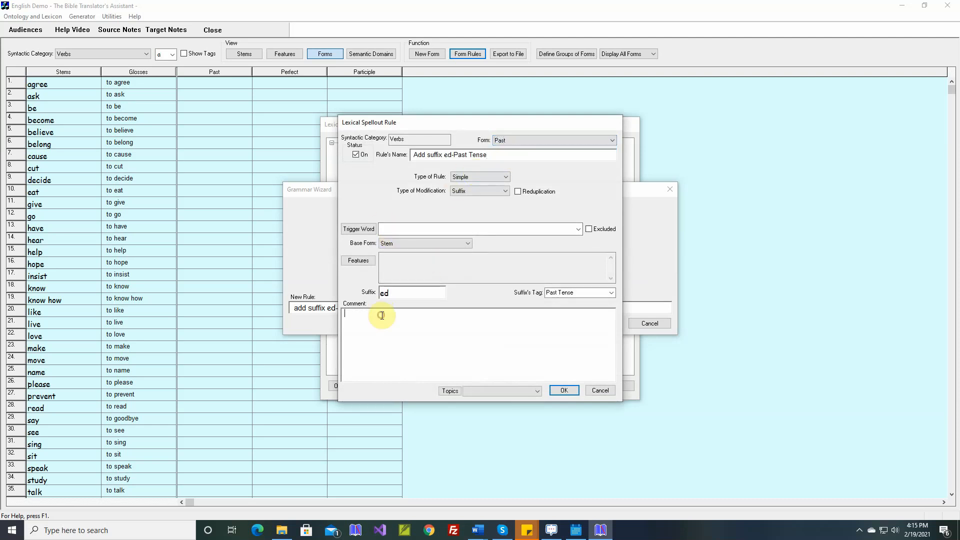
{"action": "type", "text": "walked, jumped"}
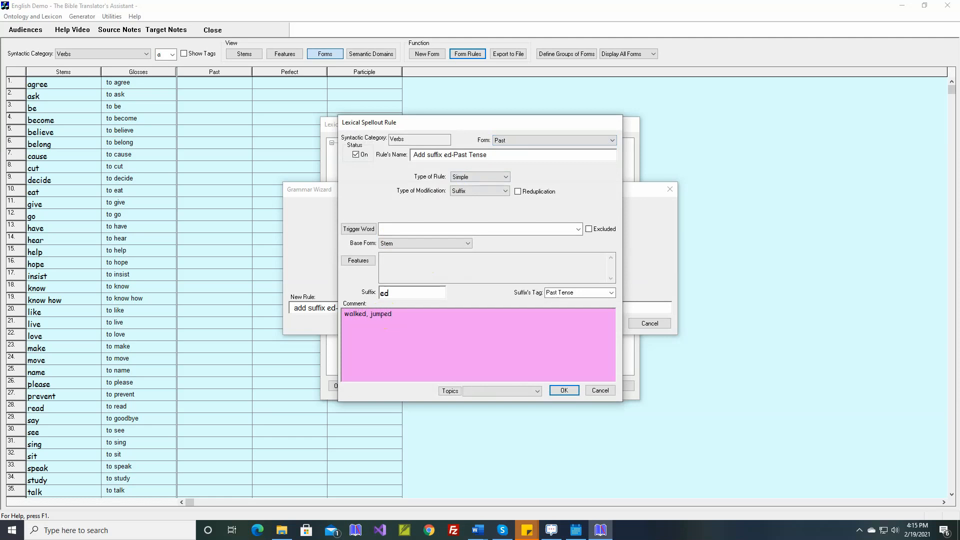
{"action": "key", "text": "Return"}
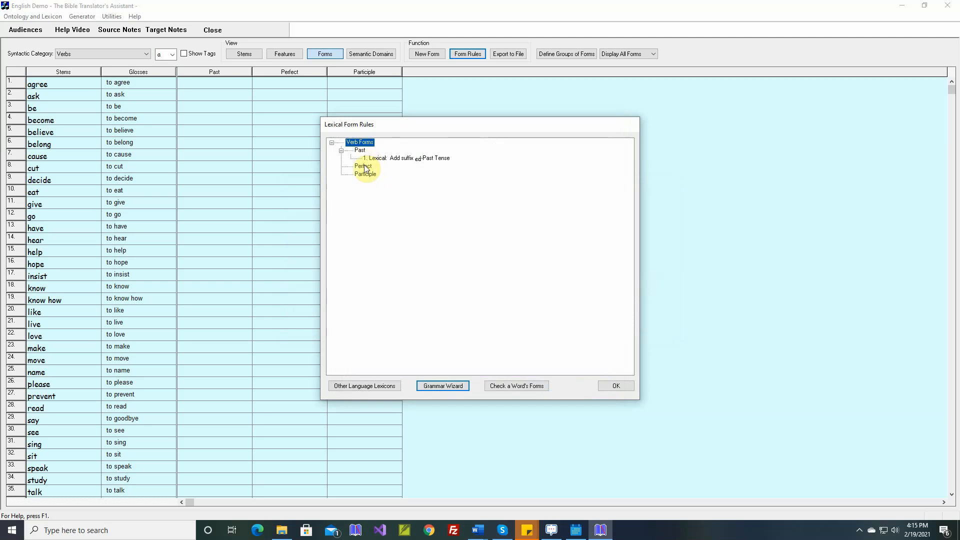
- Create a form selection rule for the Perfect form that selects the Past form
{"action": "left_click", "coordinate": [445, 386]}
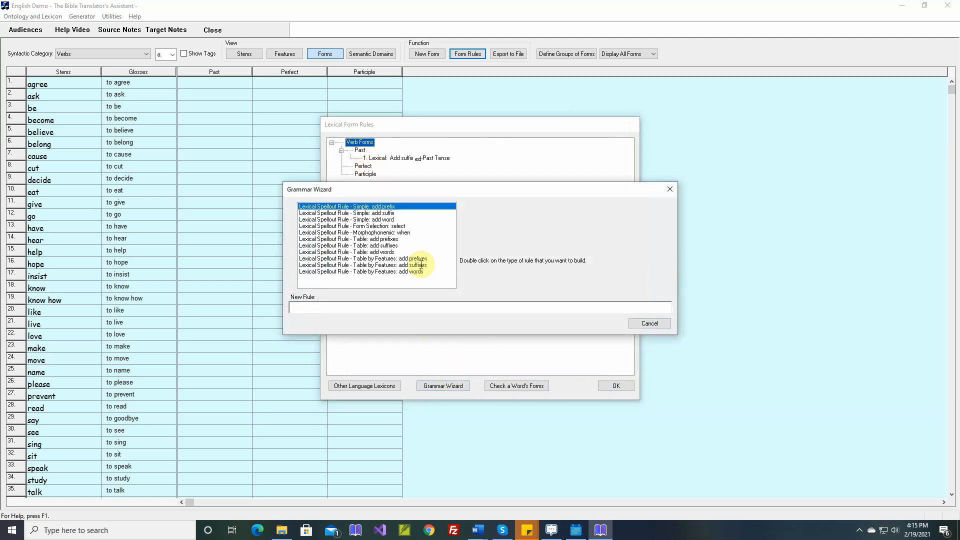
{"action": "double_click", "coordinate": [376, 227]}
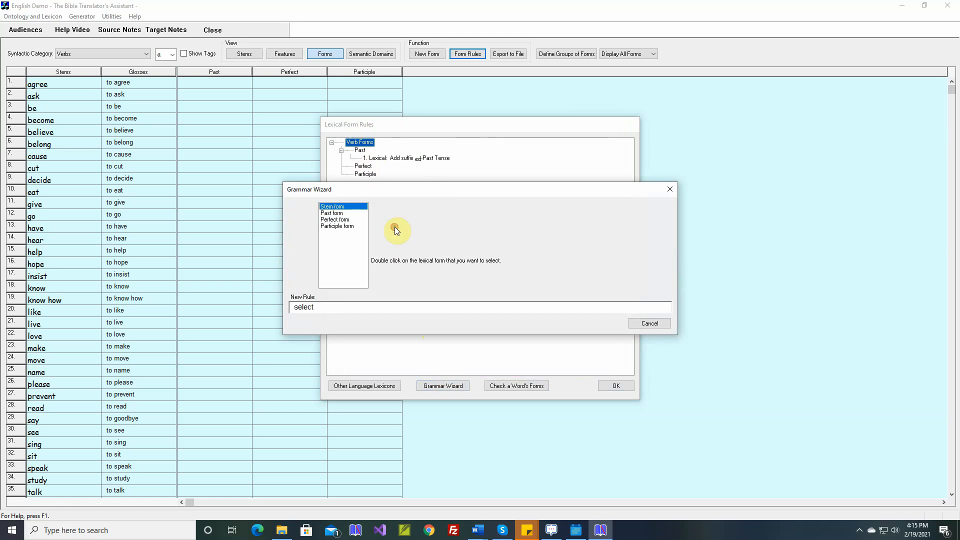
{"action": "double_click", "coordinate": [338, 213]}
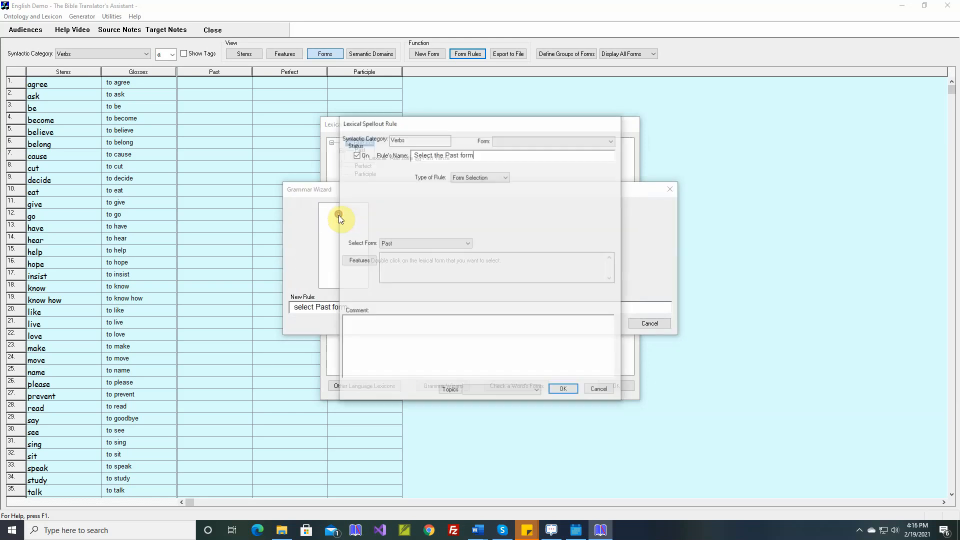
{"action": "left_click", "coordinate": [516, 145]}
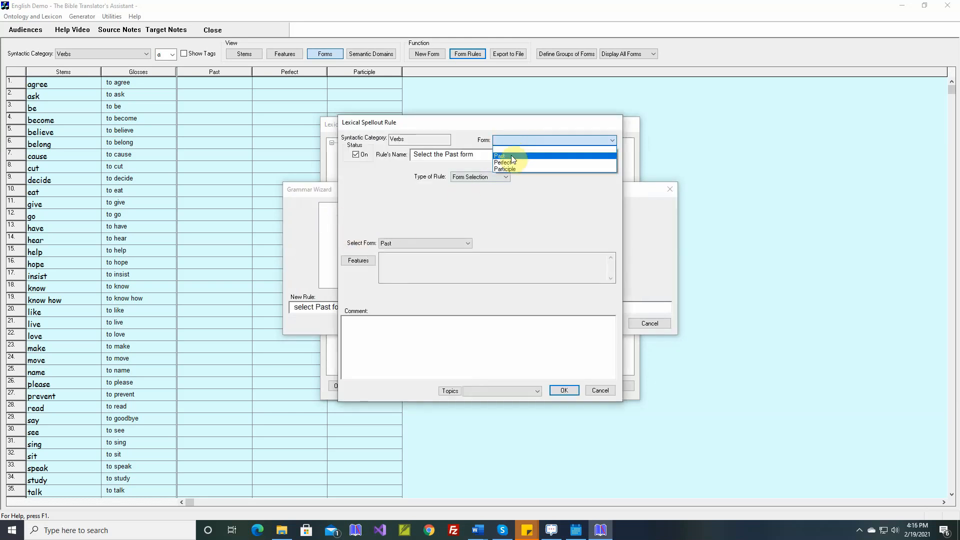
{"action": "left_click", "coordinate": [510, 161]}
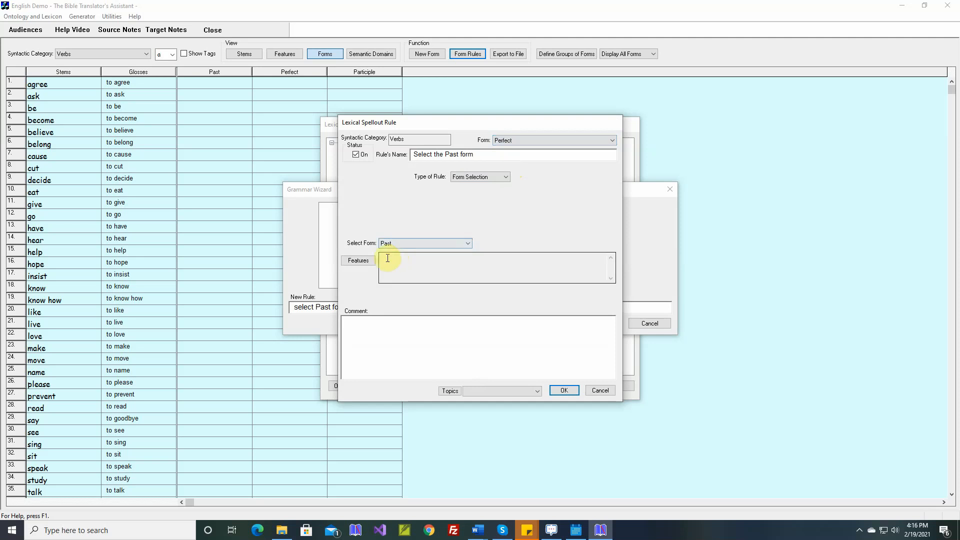
- Comment the Perfect form's rule with "have walked, have jumped" and save it
{"action": "left_click", "coordinate": [384, 323]}
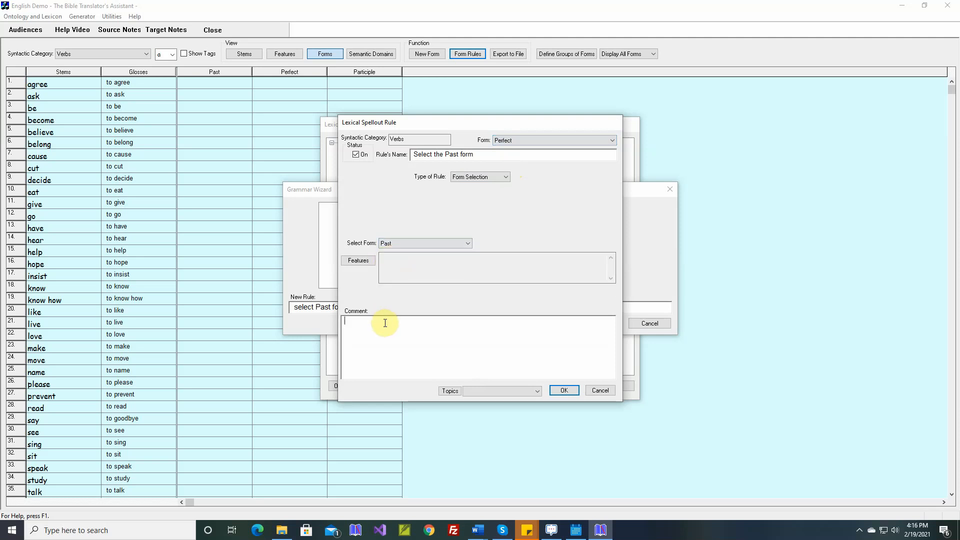
{"action": "type", "text": "have "}
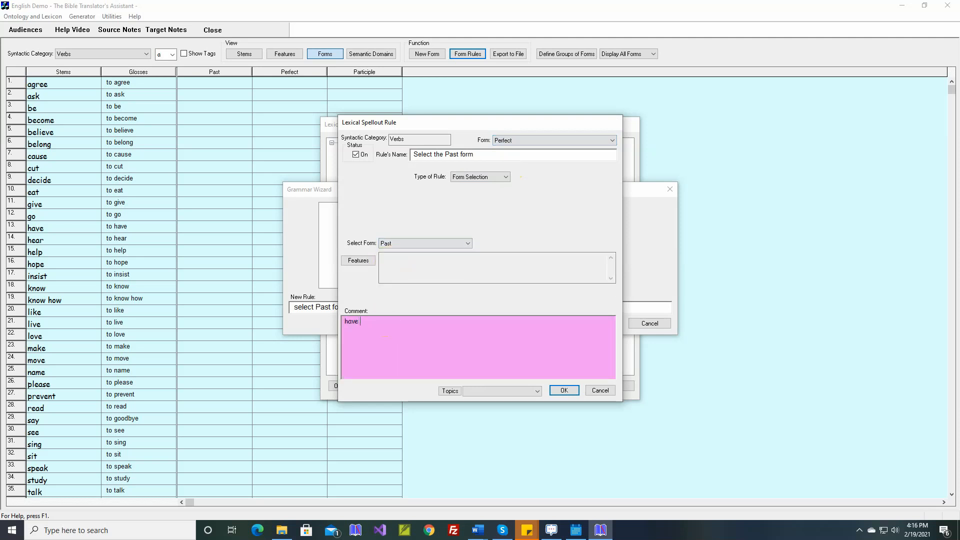
{"action": "type", "text": "walked, have jumped"}
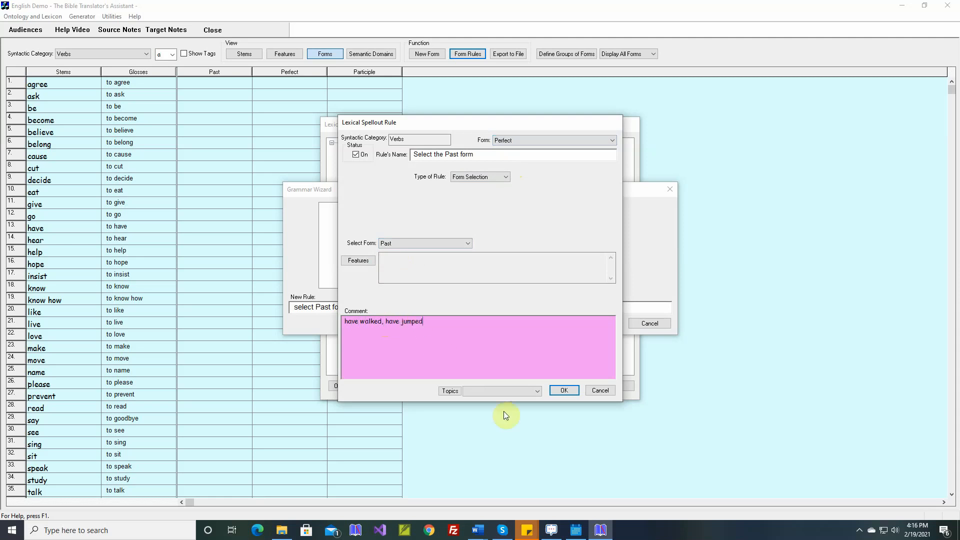
{"action": "left_click", "coordinate": [565, 391]}
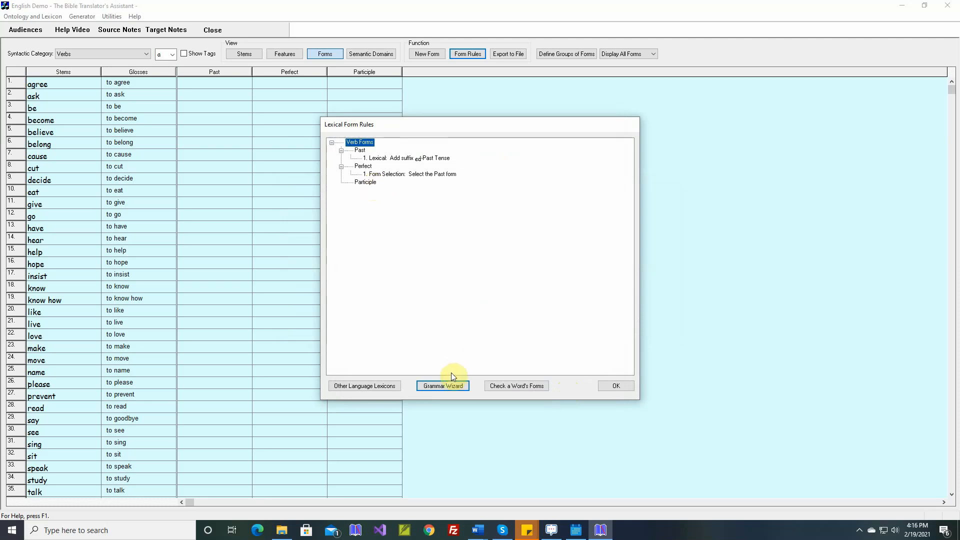
- Create a simple lexical spellout rule adding the suffix "ing" with the tag "Participle"
{"action": "left_click", "coordinate": [451, 388]}
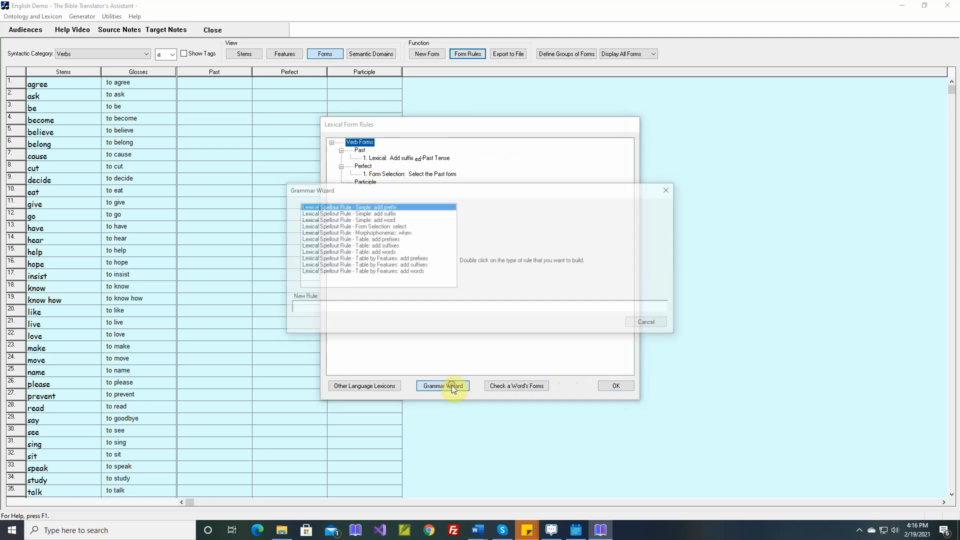
{"action": "double_click", "coordinate": [393, 214]}
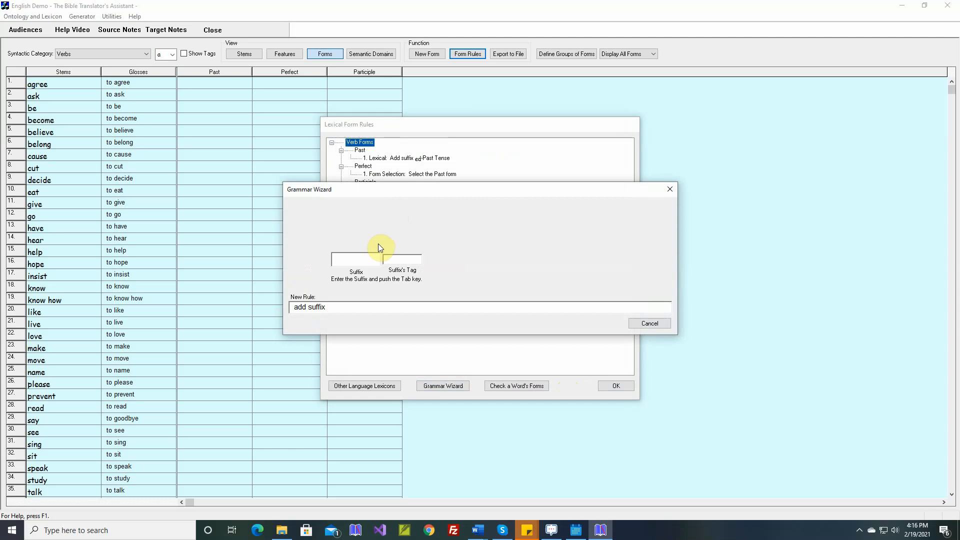
{"action": "type", "text": "ing"}
{"action": "key", "text": "Tab"}
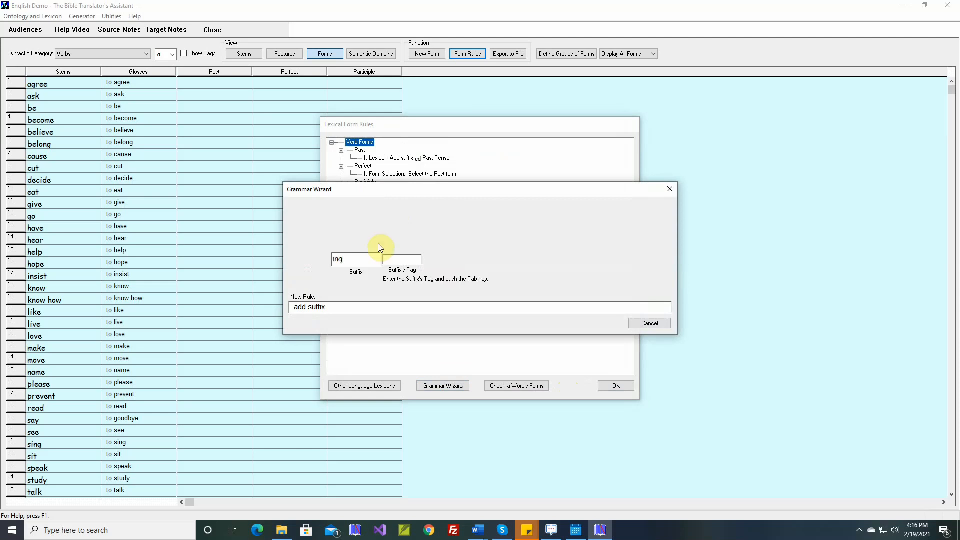
{"action": "type", "text": "Participle"}
{"action": "key", "text": "Tab"}
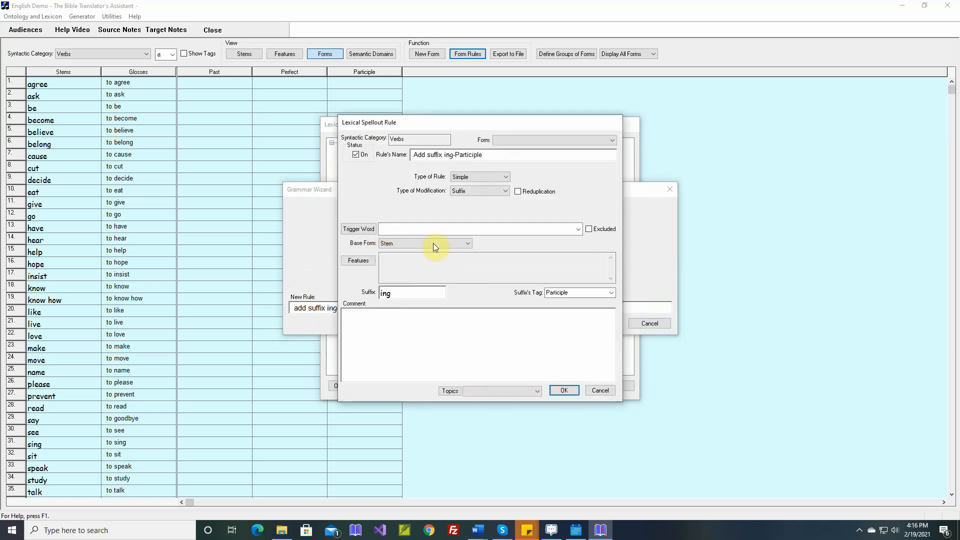
- Save the "ing" suffix rule under the Participle form with the comment "walking, jumping" and apply the form rules to the verb lexicon
{"action": "left_click", "coordinate": [611, 140]}
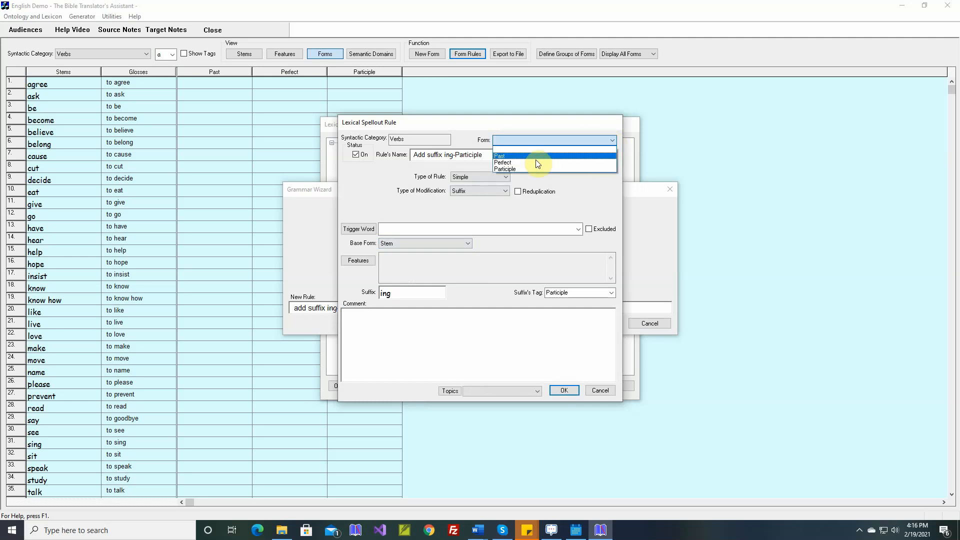
{"action": "left_click", "coordinate": [523, 169]}
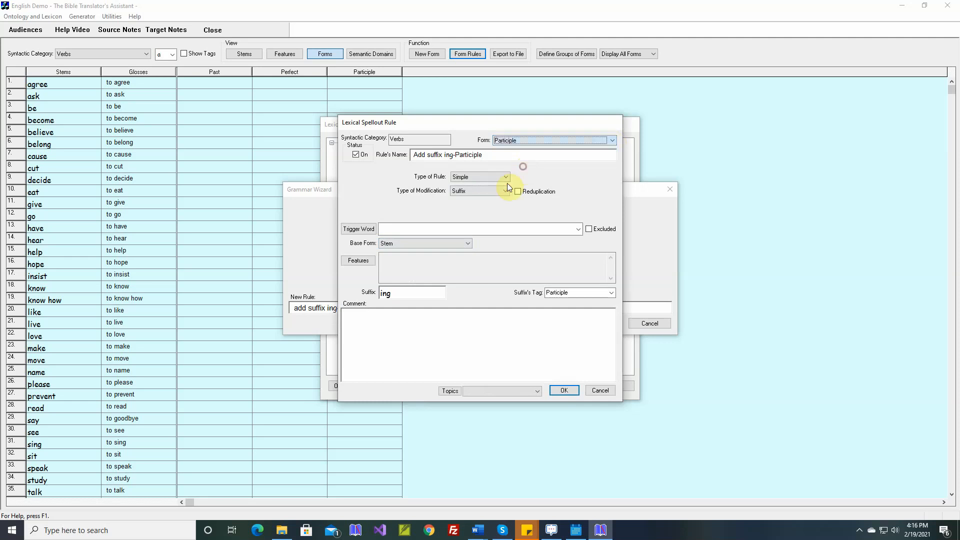
{"action": "left_click", "coordinate": [404, 312]}
{"action": "type", "text": "wo"}
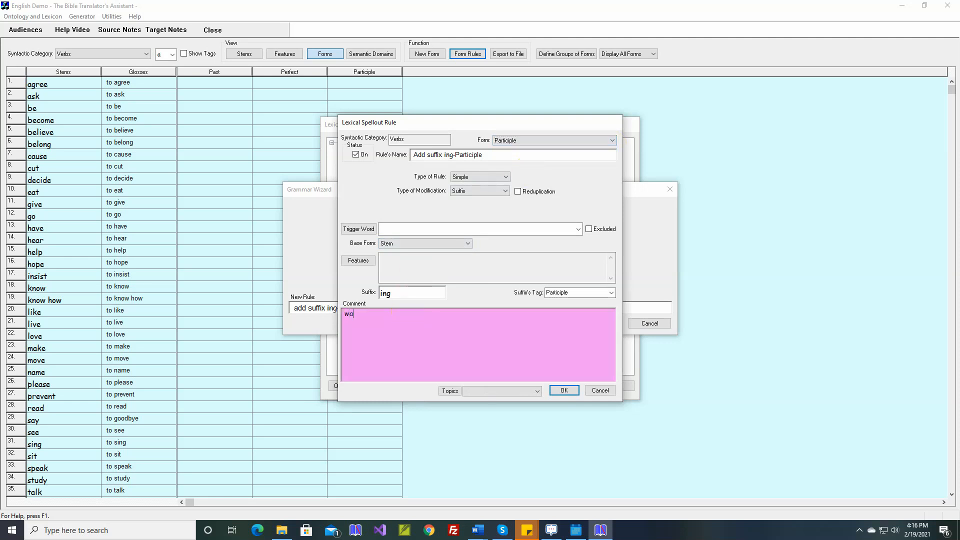
{"action": "type", "text": "lking, jumping"}
{"action": "key", "text": "Return"}
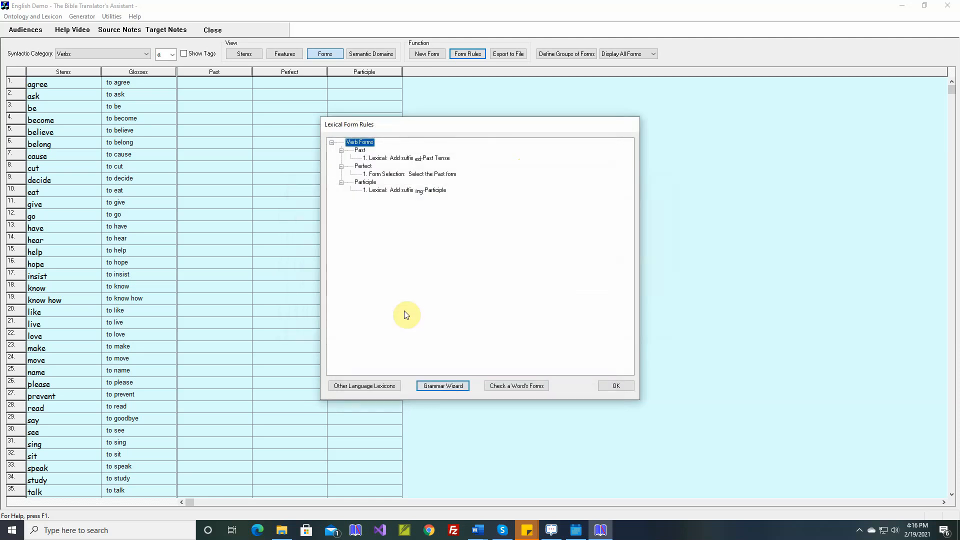
{"action": "left_click", "coordinate": [615, 387]}
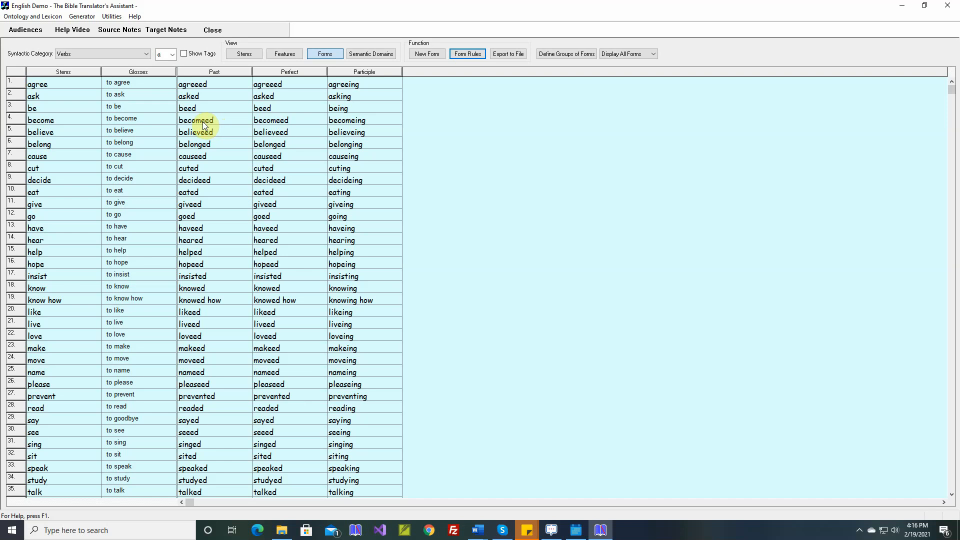
- Start a morphophonemic spellout rule for verbs whose stem ends in "e" before the suffix "ed" tagged Past Tense
{"action": "left_click", "coordinate": [472, 54]}
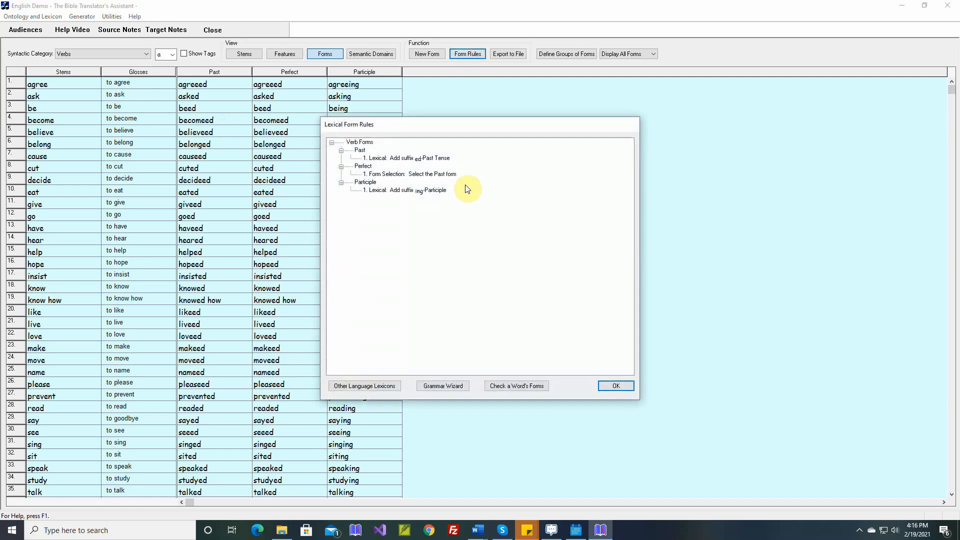
{"action": "left_click", "coordinate": [443, 387]}
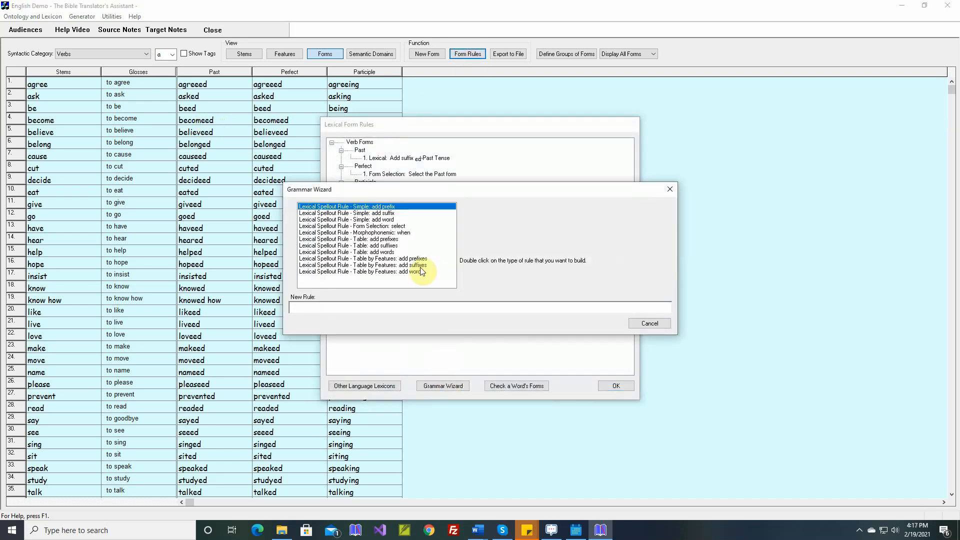
{"action": "double_click", "coordinate": [407, 233]}
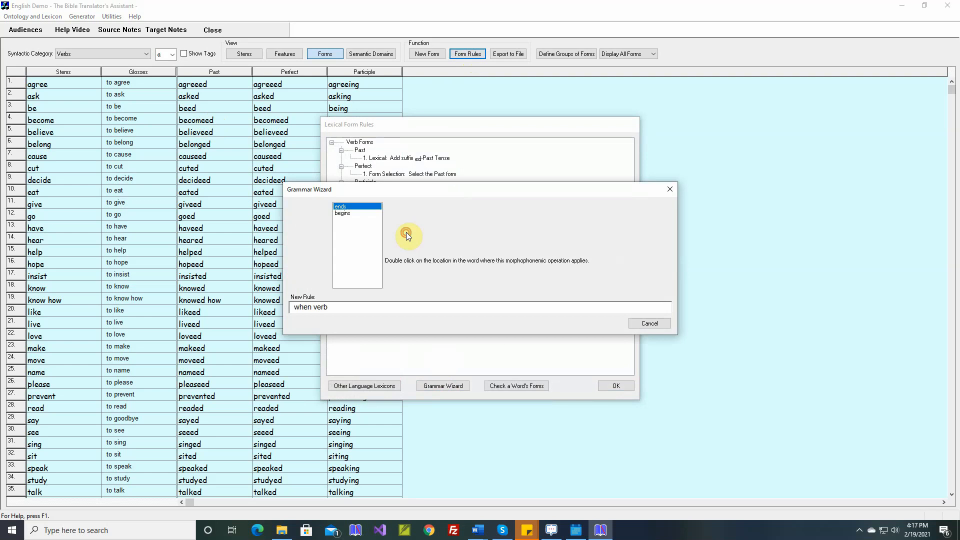
{"action": "double_click", "coordinate": [351, 206]}
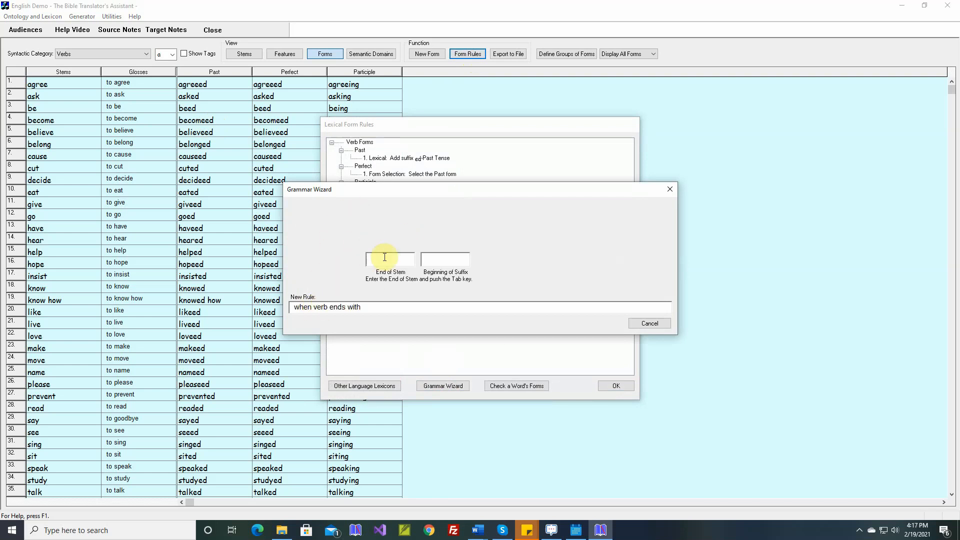
{"action": "type", "text": "e"}
{"action": "key", "text": "Tab"}
{"action": "type", "text": "e"}
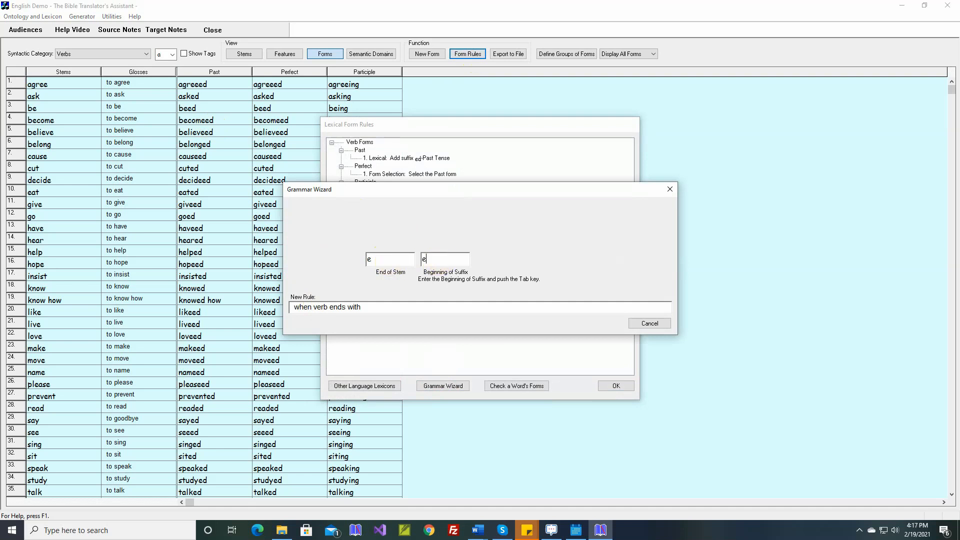
{"action": "type", "text": "d"}
{"action": "key", "text": "Tab"}
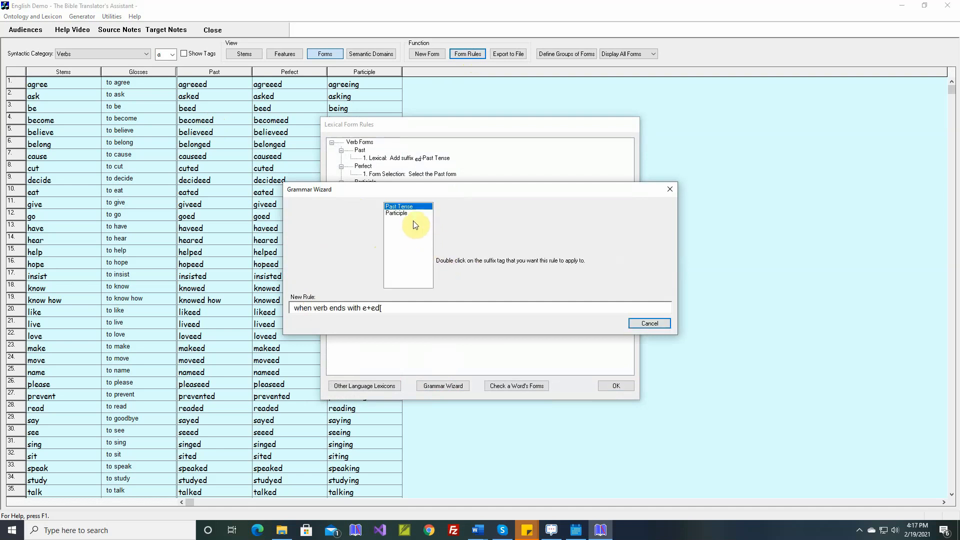
{"action": "double_click", "coordinate": [406, 207]}
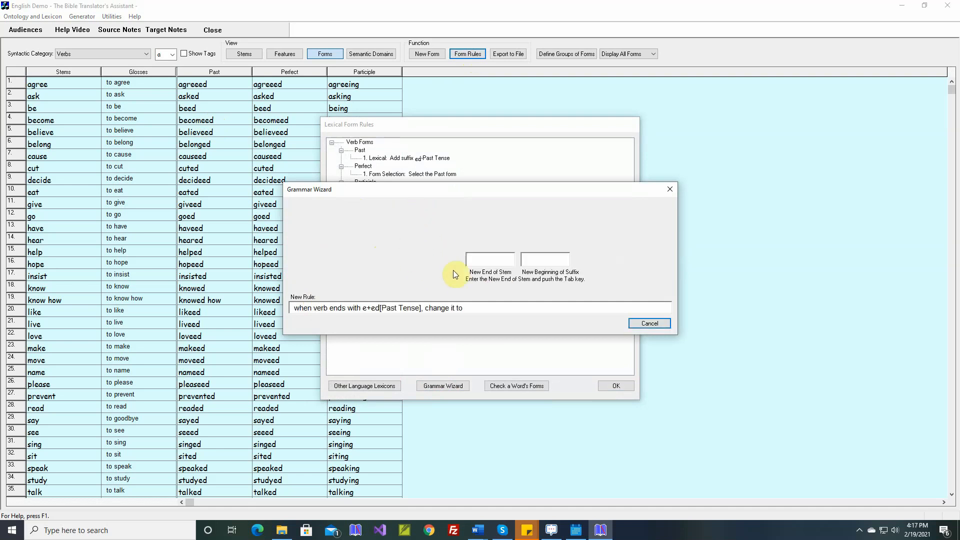
- Make the morphophonemic rule change the ending to stem "e" plus suffix "d" and assign it to the Past form
{"action": "type", "text": "e"}
{"action": "key", "text": "Tab"}
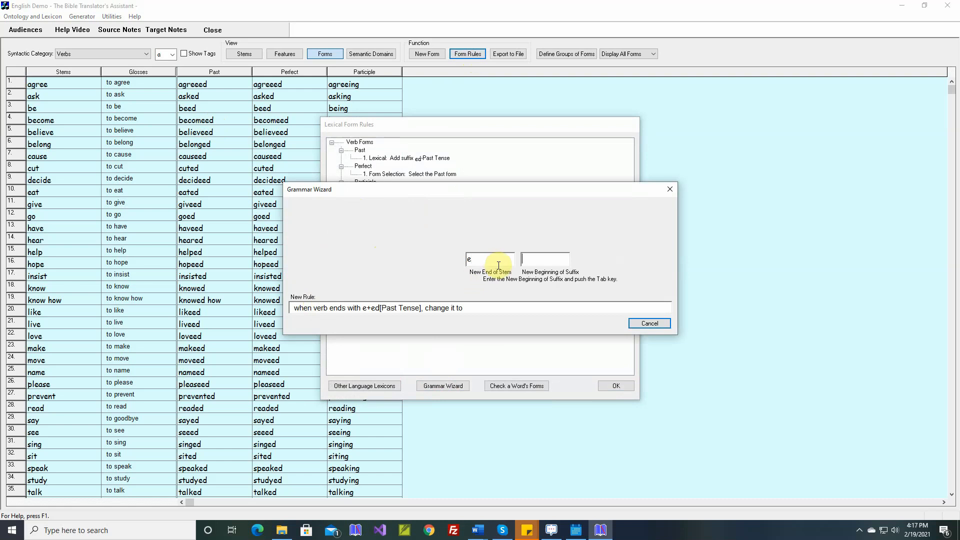
{"action": "type", "text": "d"}
{"action": "key", "text": "Tab"}
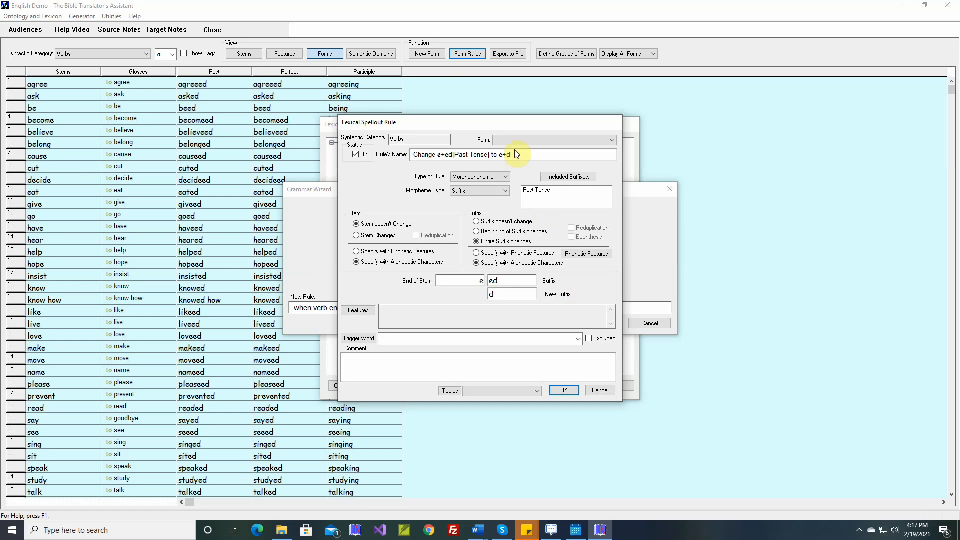
{"action": "left_click", "coordinate": [517, 140]}
{"action": "left_click", "coordinate": [515, 157]}
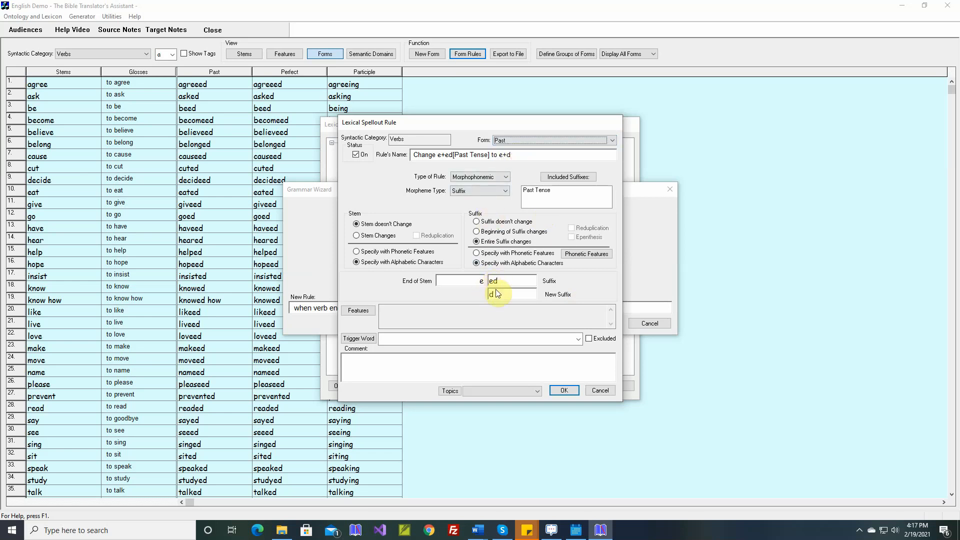
- Save the rule with the comment "believed, caused" and apply the form rules to the verb lexicon
{"action": "left_click", "coordinate": [413, 367]}
{"action": "type", "text": "be"}
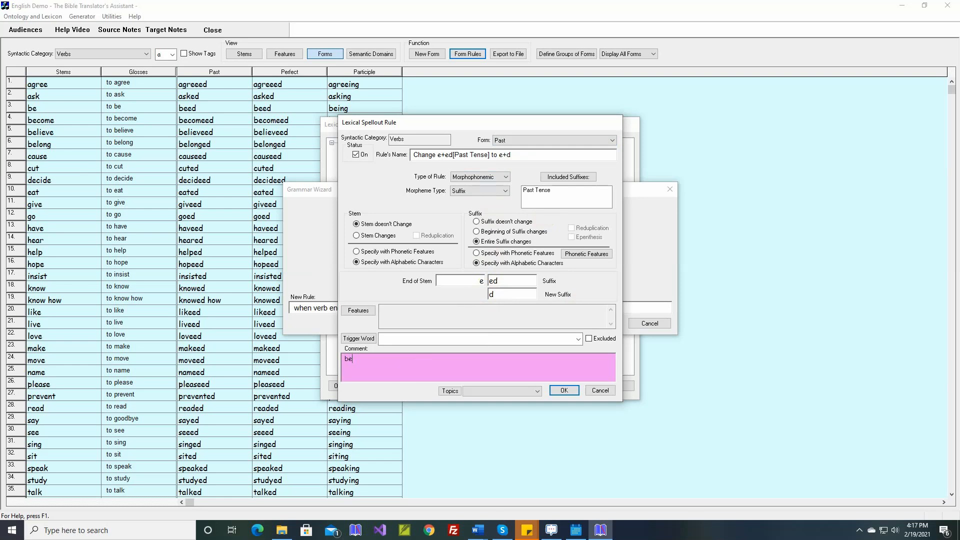
{"action": "type", "text": "lieved, caused"}
{"action": "left_click", "coordinate": [558, 389]}
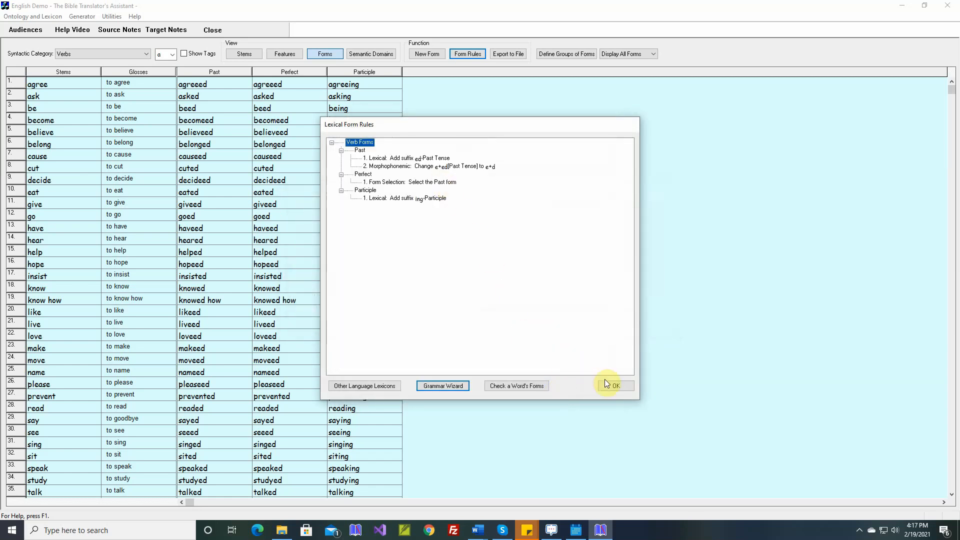
{"action": "left_click", "coordinate": [607, 384]}
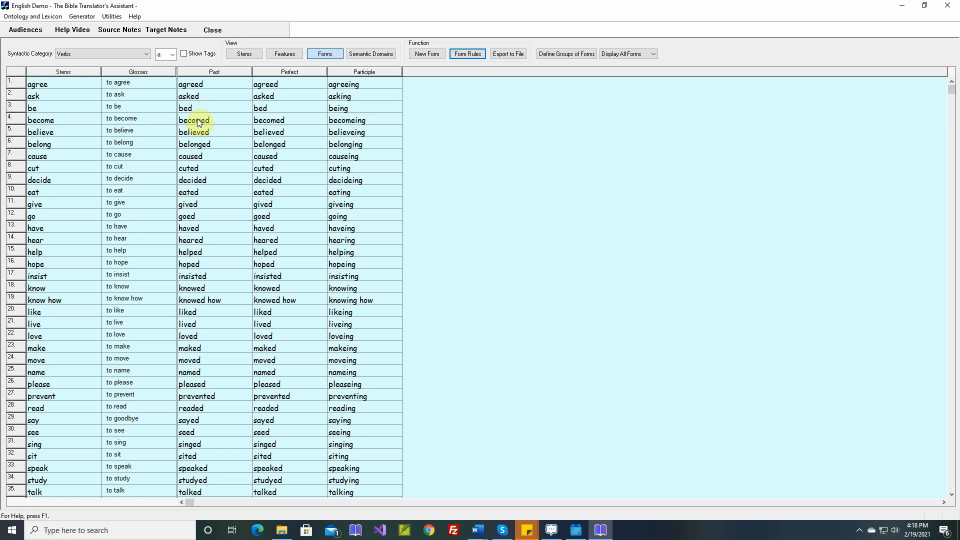
- Override the Past form of "become" with "became", leaving the sample sentence empty
{"action": "double_click", "coordinate": [200, 121]}
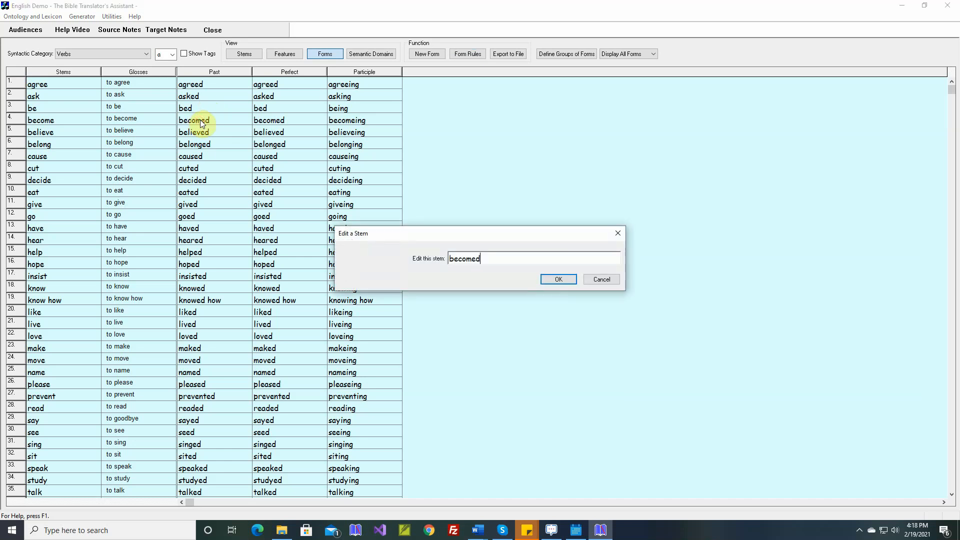
{"action": "key", "text": "BackSpace"}
{"action": "key", "text": "BackSpace"}
{"action": "key", "text": "BackSpace"}
{"action": "key", "text": "BackSpace"}
{"action": "type", "text": "ame"}
{"action": "key", "text": "Return"}
{"action": "key", "text": "Return"}
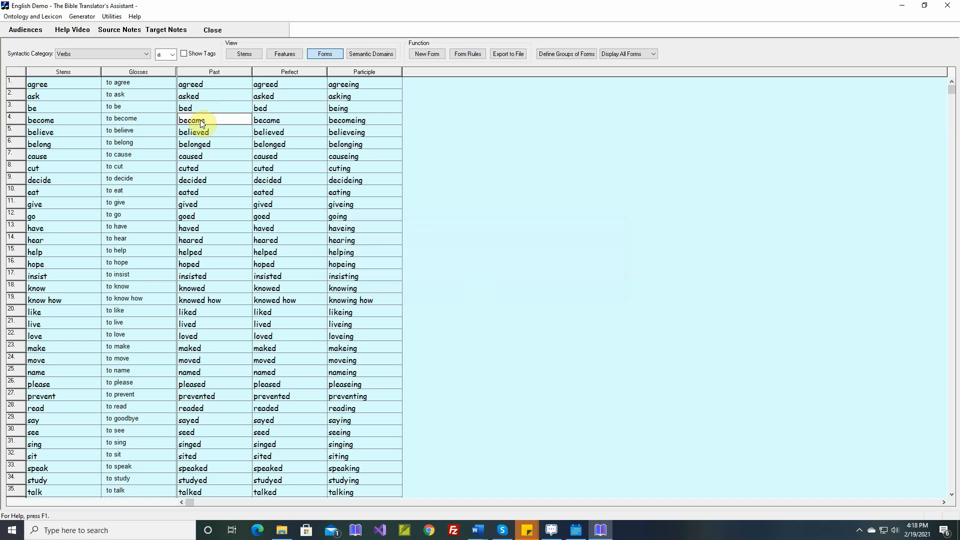
- Override the Past form of "cut" with "cut", without a sample sentence
{"action": "double_click", "coordinate": [201, 168]}
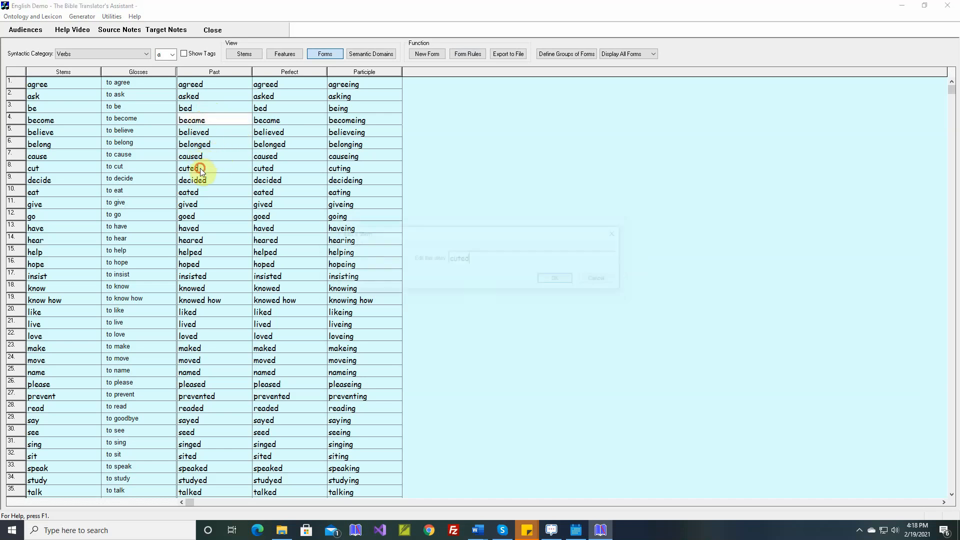
{"action": "left_click", "coordinate": [459, 258]}
{"action": "type", "text": "t"}
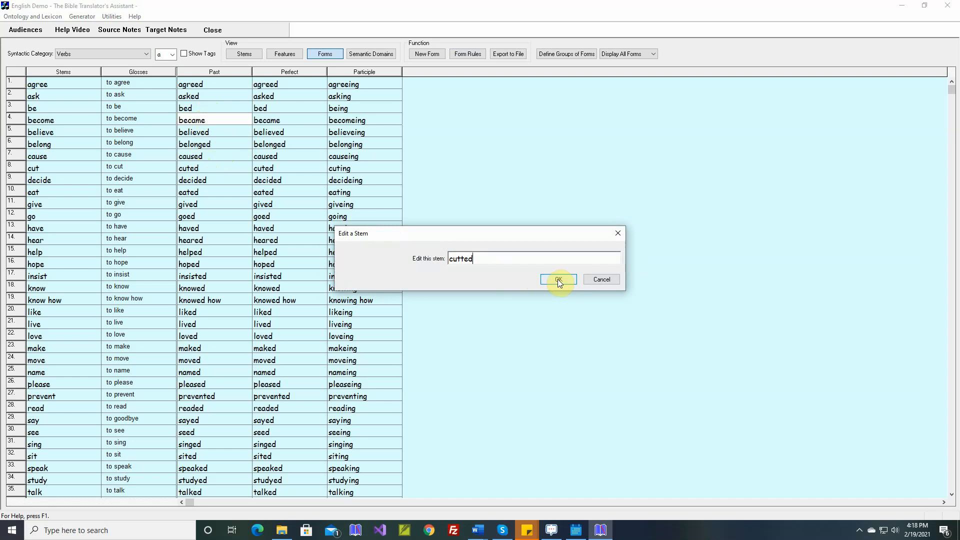
{"action": "key", "text": "BackSpace"}
{"action": "key", "text": "BackSpace"}
{"action": "key", "text": "BackSpace"}
{"action": "left_click", "coordinate": [558, 279]}
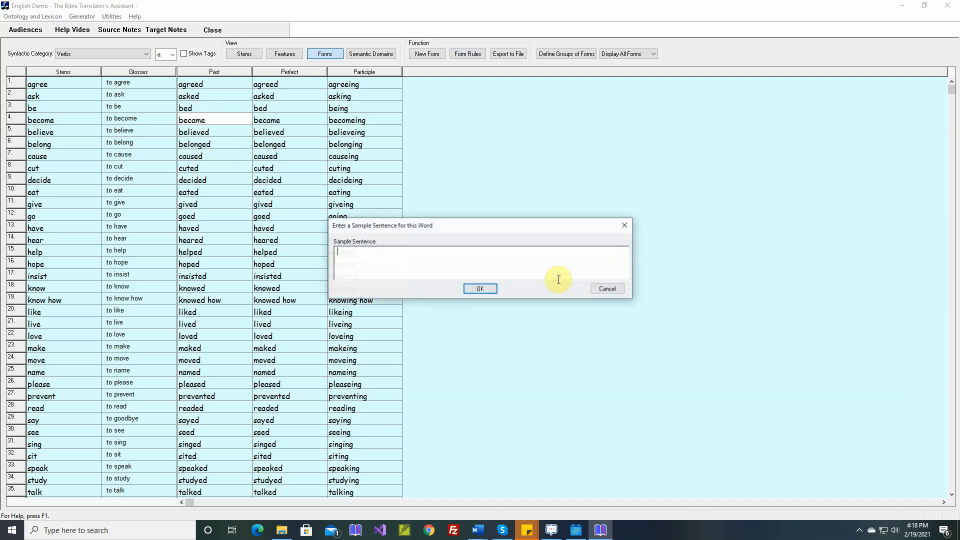
{"action": "key", "text": "Return"}
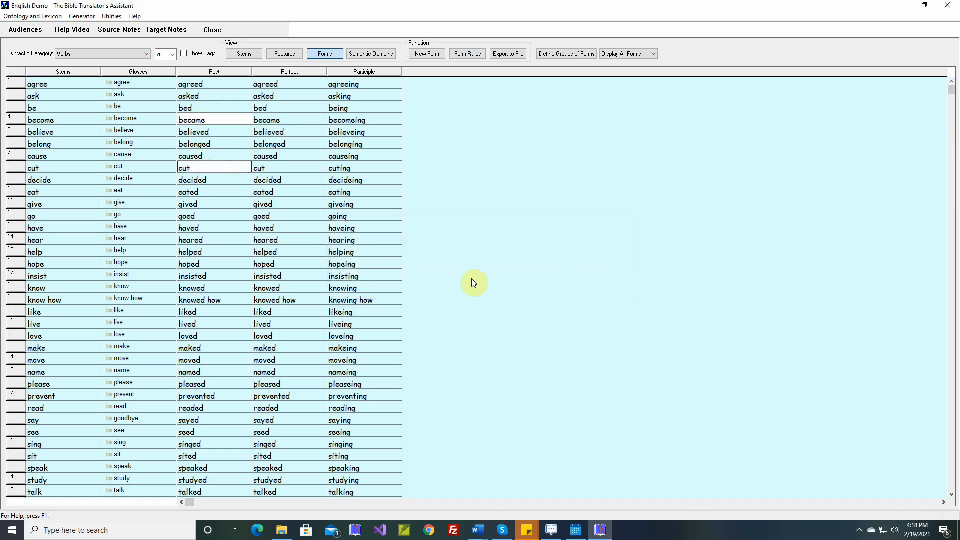
- Override the Past form of "eat" with "ate", without a sample sentence
{"action": "double_click", "coordinate": [211, 193]}
{"action": "key", "text": "BackSpace"}
{"action": "key", "text": "BackSpace"}
{"action": "key", "text": "BackSpace"}
{"action": "key", "text": "BackSpace"}
{"action": "key", "text": "BackSpace"}
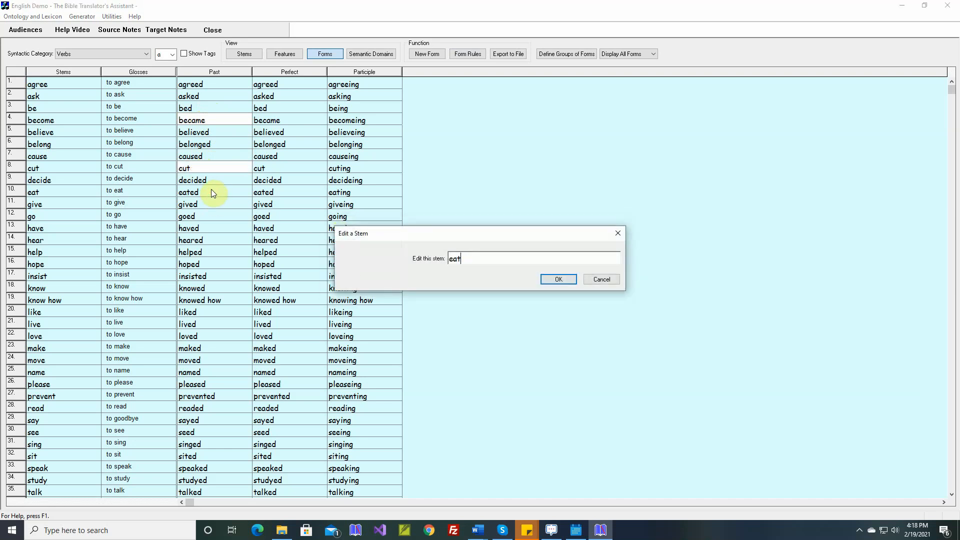
{"action": "type", "text": "ate"}
{"action": "key", "text": "Return"}
{"action": "key", "text": "Return"}
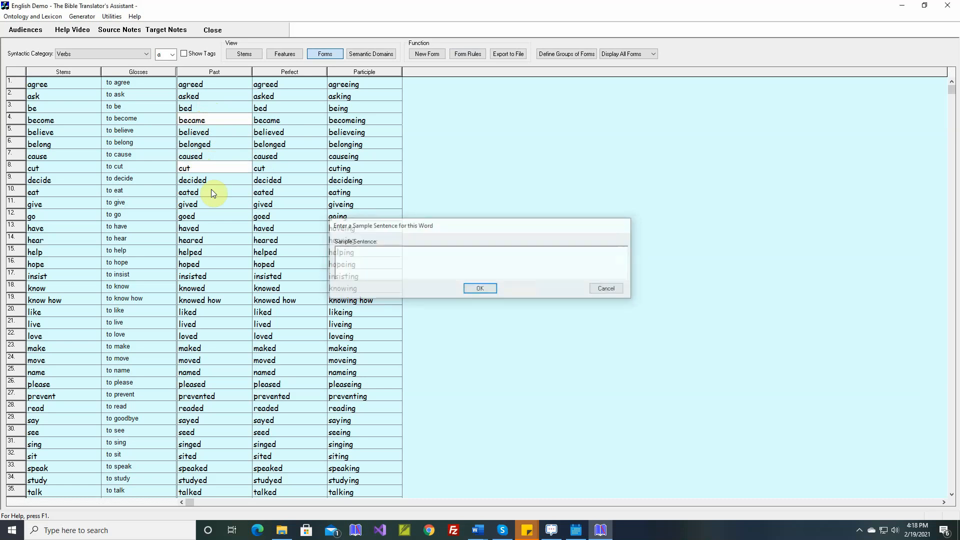
- Override the Past form of "give" with "gave", without a sample sentence
{"action": "double_click", "coordinate": [227, 205]}
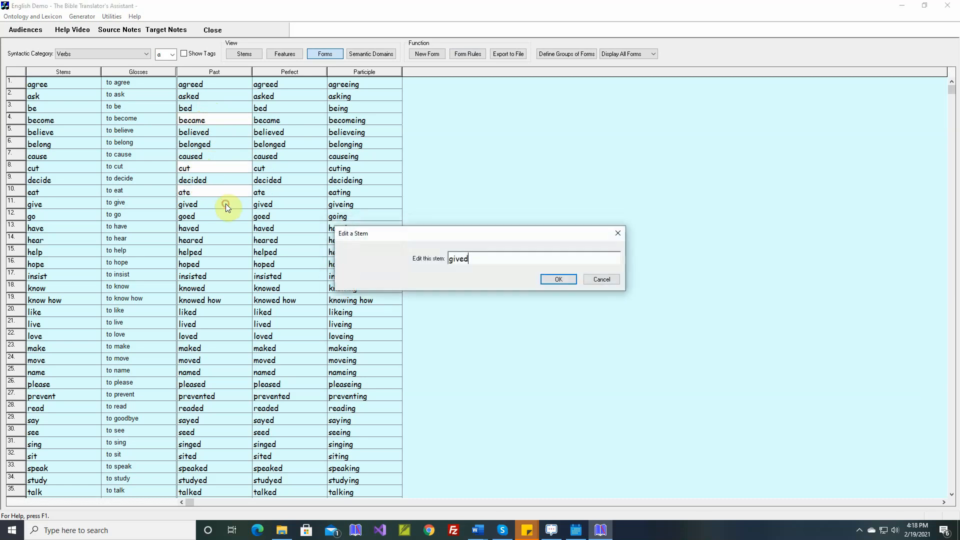
{"action": "key", "text": "BackSpace"}
{"action": "key", "text": "BackSpace"}
{"action": "key", "text": "BackSpace"}
{"action": "key", "text": "BackSpace"}
{"action": "type", "text": "ave"}
{"action": "key", "text": "Return"}
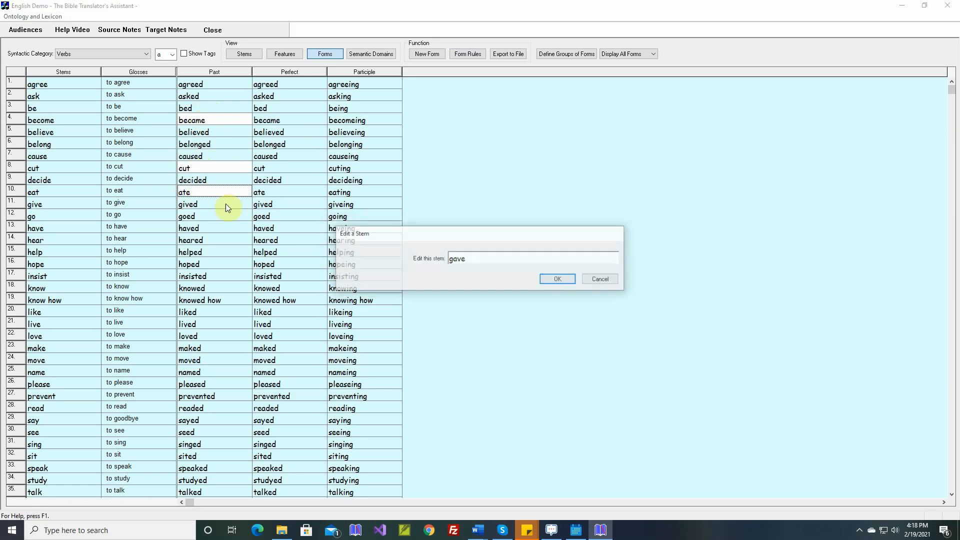
{"action": "key", "text": "Return"}
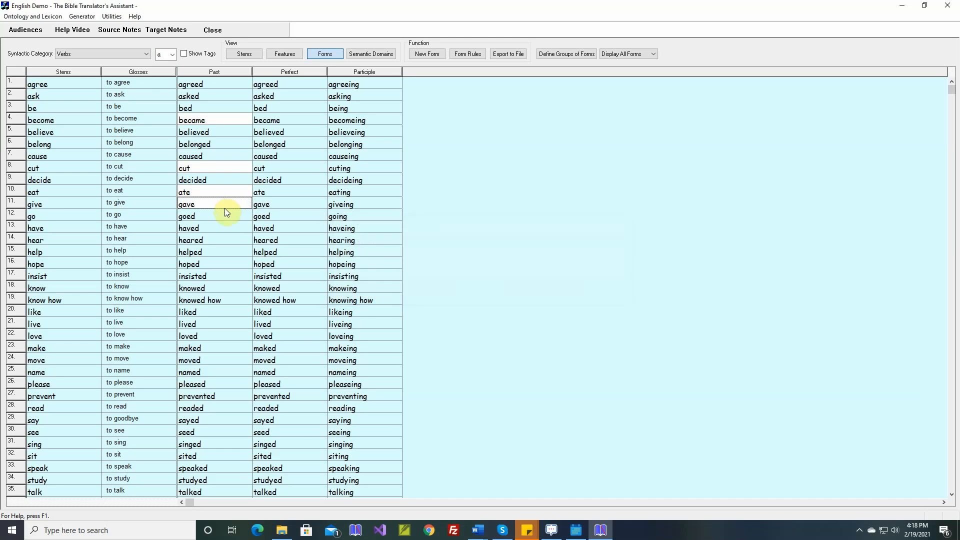
- Override the Past form of "go" with "went", without a sample sentence
{"action": "double_click", "coordinate": [224, 214]}
{"action": "key", "text": "BackSpace"}
{"action": "key", "text": "BackSpace"}
{"action": "key", "text": "BackSpace"}
{"action": "key", "text": "BackSpace"}
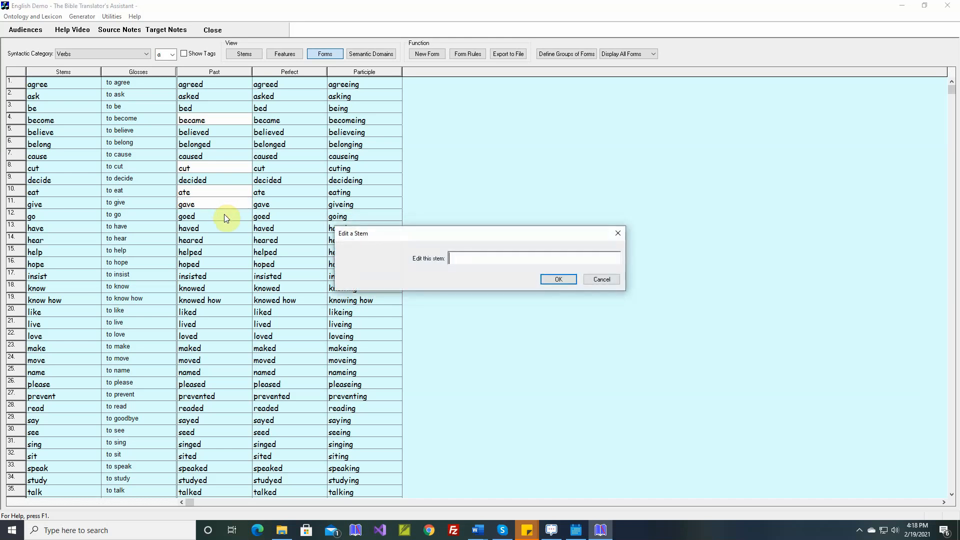
{"action": "type", "text": "went"}
{"action": "key", "text": "Return"}
{"action": "key", "text": "Return"}
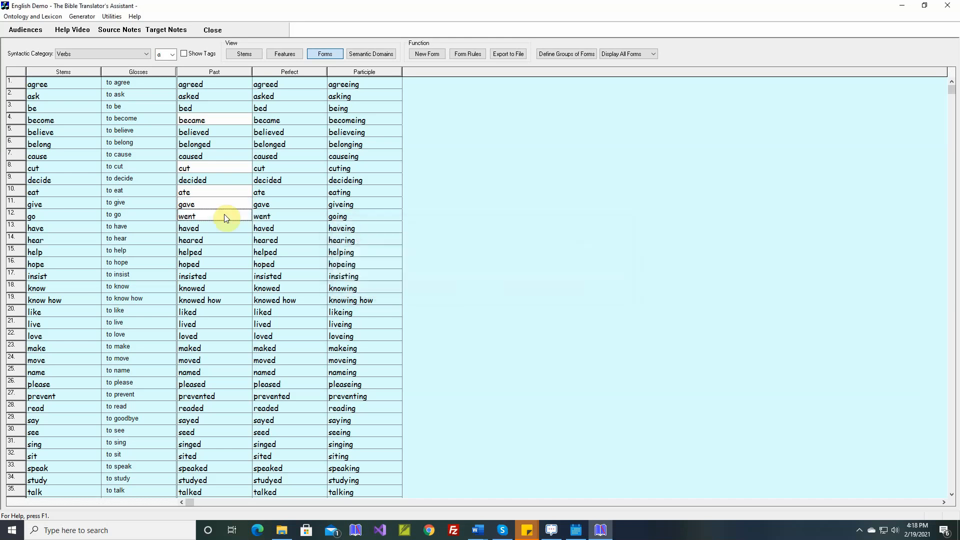
- Override the Past form of "have" with "had", without a sample sentence
{"action": "double_click", "coordinate": [223, 227]}
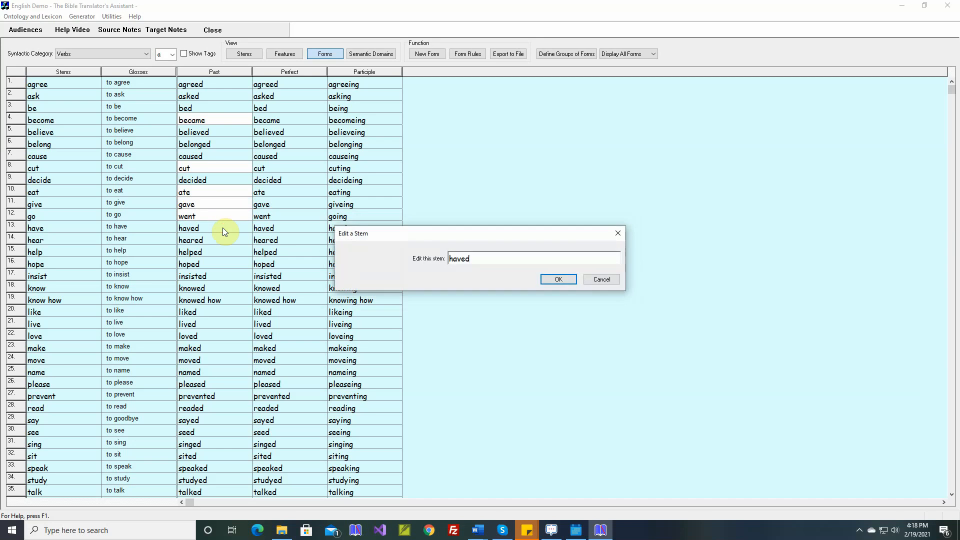
{"action": "key", "text": "BackSpace"}
{"action": "key", "text": "BackSpace"}
{"action": "type", "text": "d"}
{"action": "key", "text": "Return"}
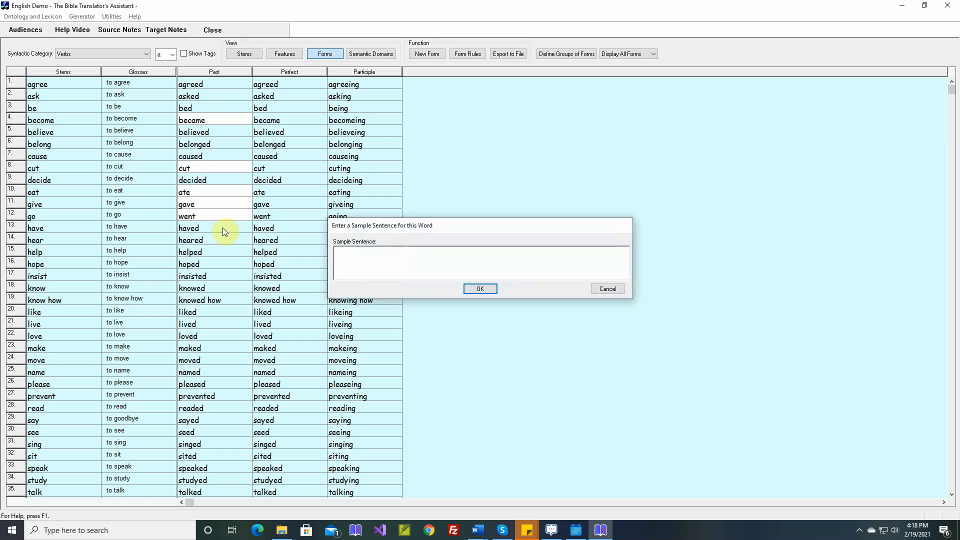
{"action": "key", "text": "Return"}
- Override the Past form of "hear" with "heard", without a sample sentence
{"action": "double_click", "coordinate": [217, 241]}
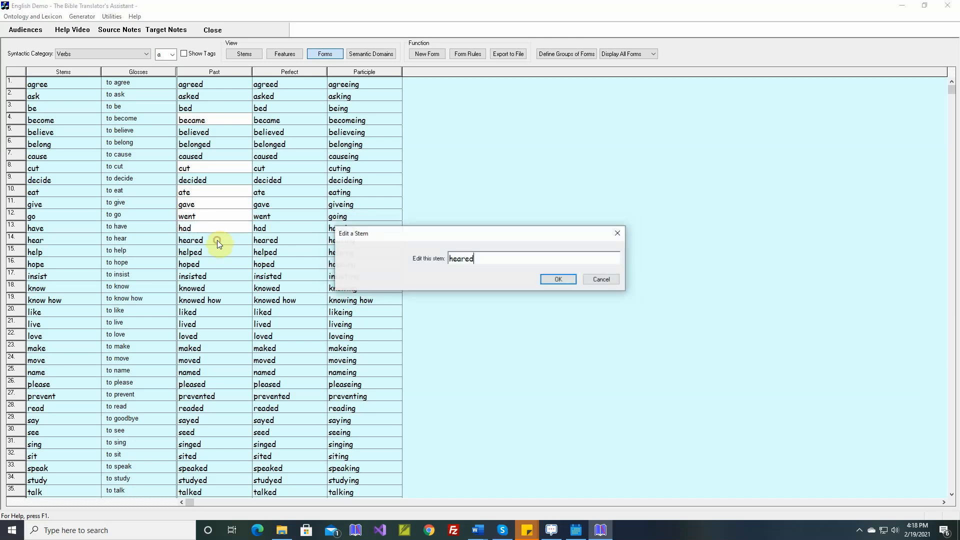
{"action": "key", "text": "BackSpace"}
{"action": "key", "text": "BackSpace"}
{"action": "type", "text": "d"}
{"action": "key", "text": "Return"}
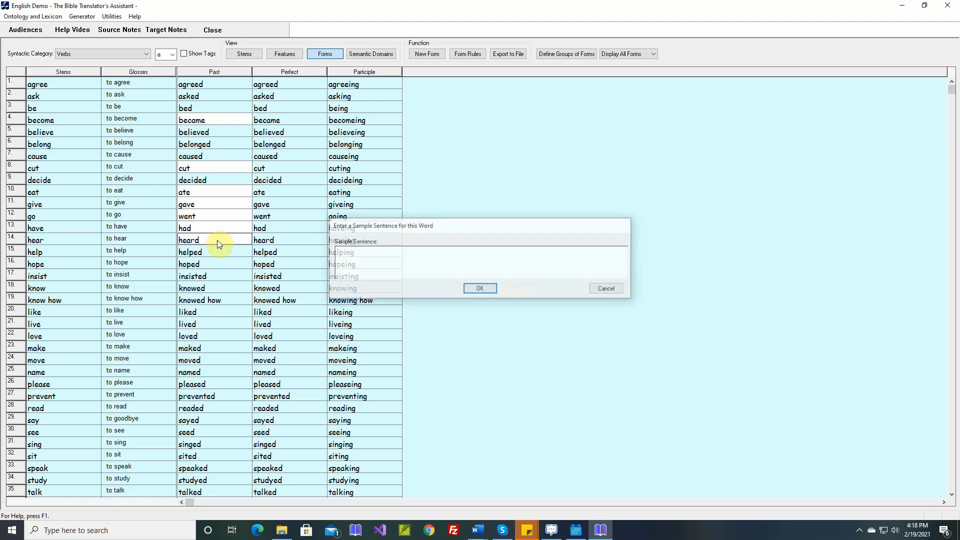
{"action": "key", "text": "Return"}
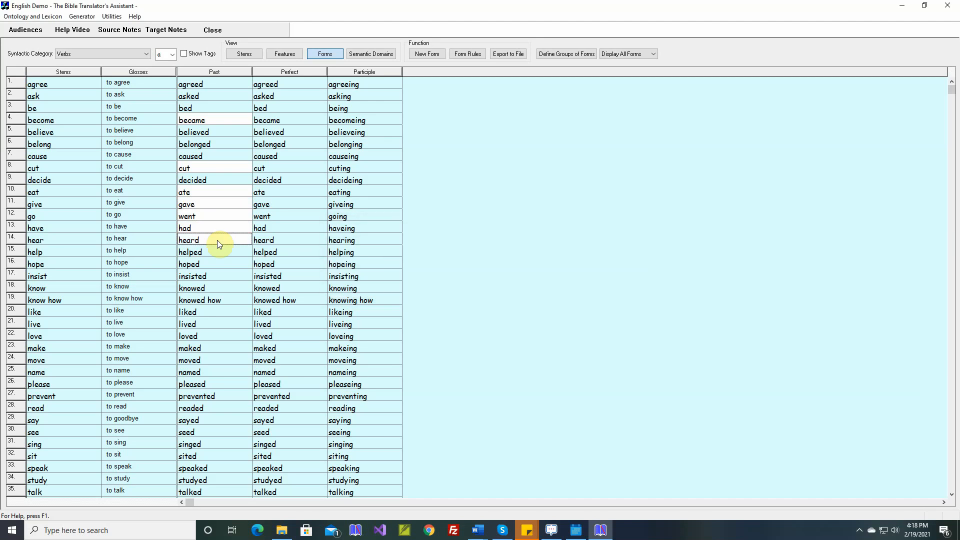
- Override the Past form of "know" with "knew", without a sample sentence
{"action": "double_click", "coordinate": [204, 289]}
{"action": "key", "text": "BackSpace"}
{"action": "key", "text": "BackSpace"}
{"action": "key", "text": "BackSpace"}
{"action": "key", "text": "BackSpace"}
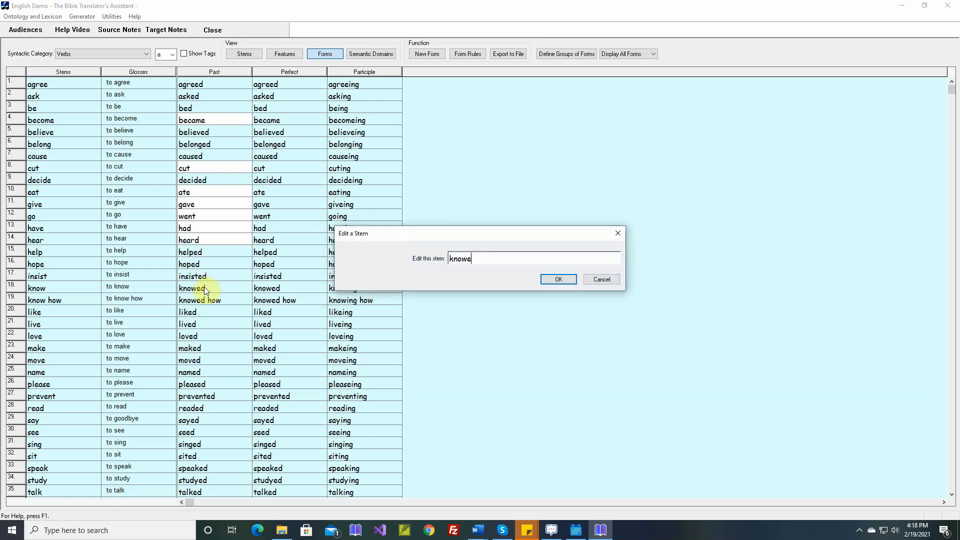
{"action": "type", "text": "ew"}
{"action": "key", "text": "Return"}
{"action": "key", "text": "Return"}
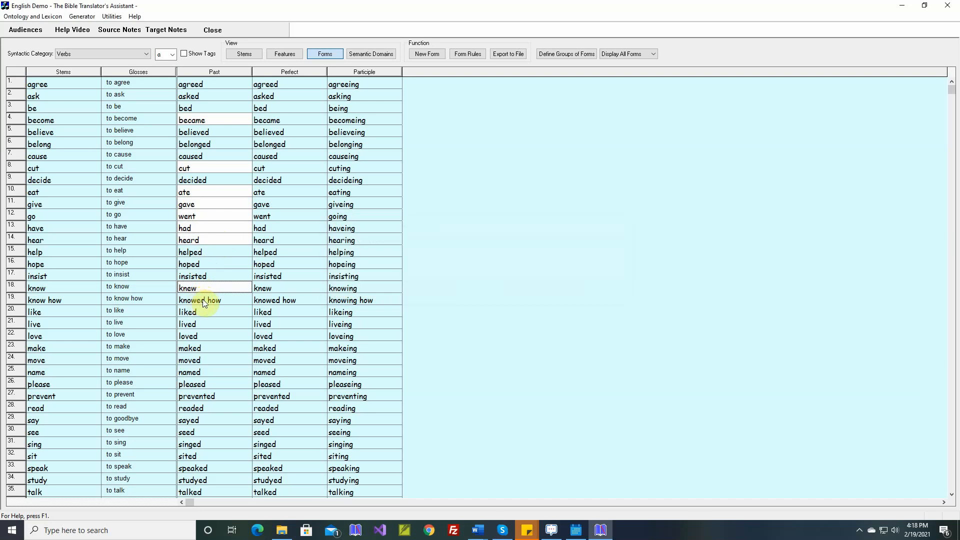
- Remove "how" from the stem "know how" and enter it as a modifier of "know" instead
{"action": "mouse_move", "coordinate": [30, 300]}
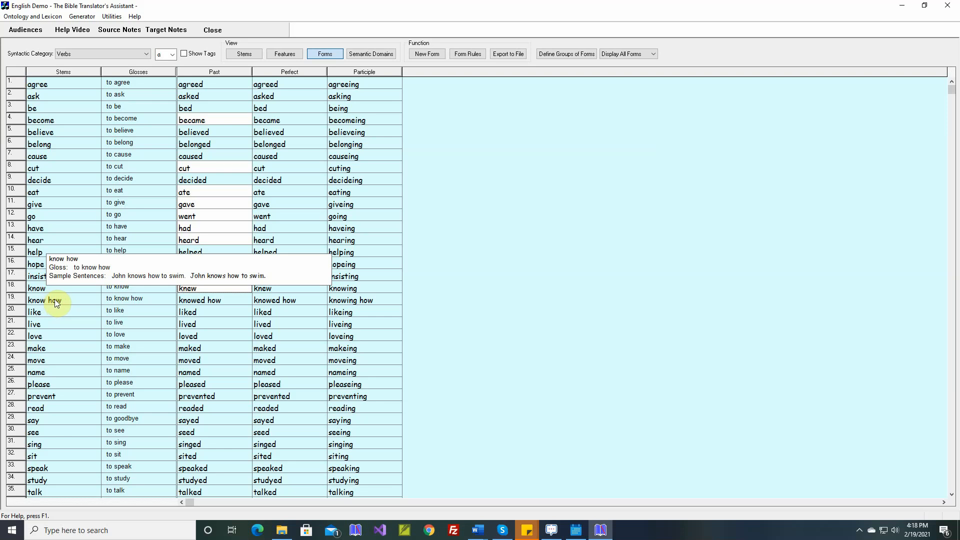
{"action": "double_click", "coordinate": [56, 303]}
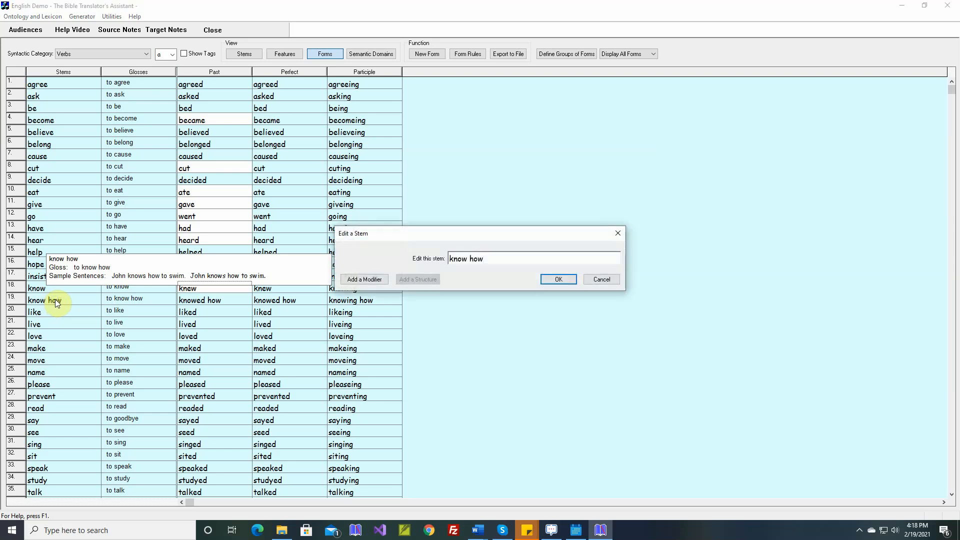
{"action": "key", "text": "BackSpace"}
{"action": "key", "text": "BackSpace"}
{"action": "left_click", "coordinate": [354, 282]}
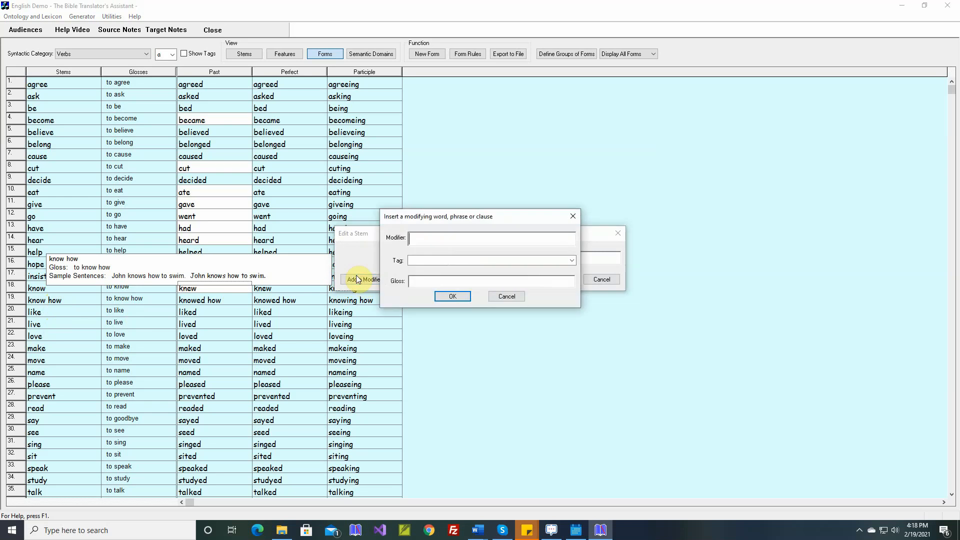
{"action": "type", "text": "how"}
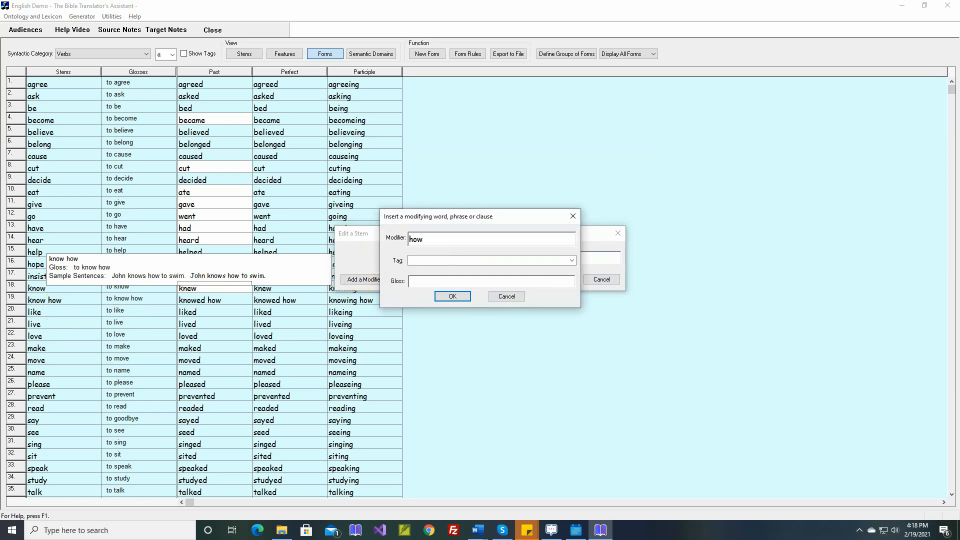
- Tag the modifier as "Post-Verbal Modifier", gloss it "how" and confirm the edited "know how" stem
{"action": "left_click", "coordinate": [465, 261]}
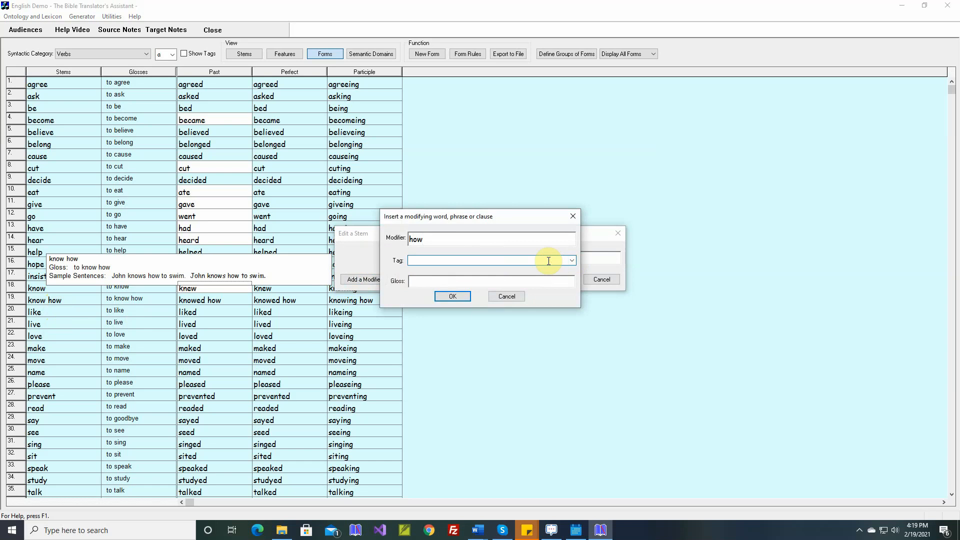
{"action": "type", "text": "Post-Verbal Modifier"}
{"action": "left_click", "coordinate": [465, 281]}
{"action": "type", "text": "how"}
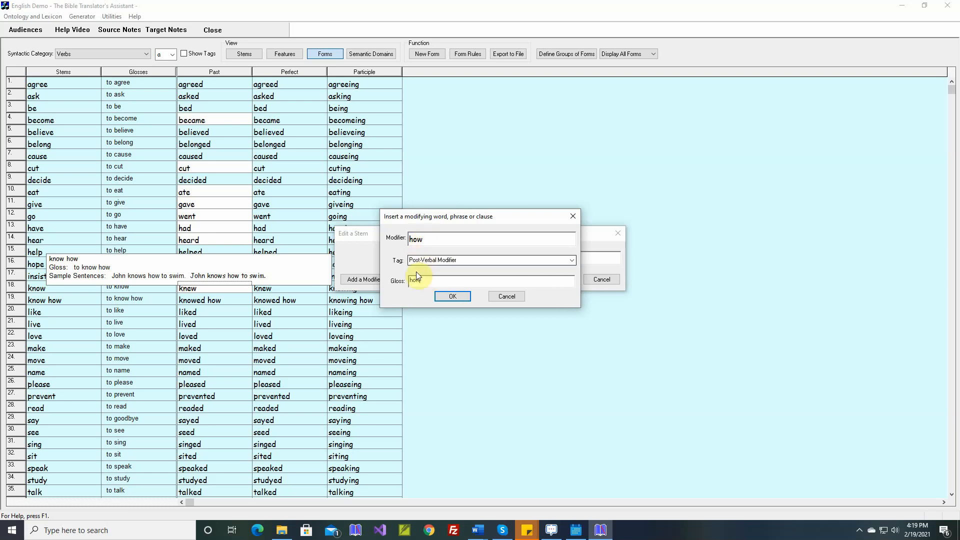
{"action": "left_click", "coordinate": [451, 297]}
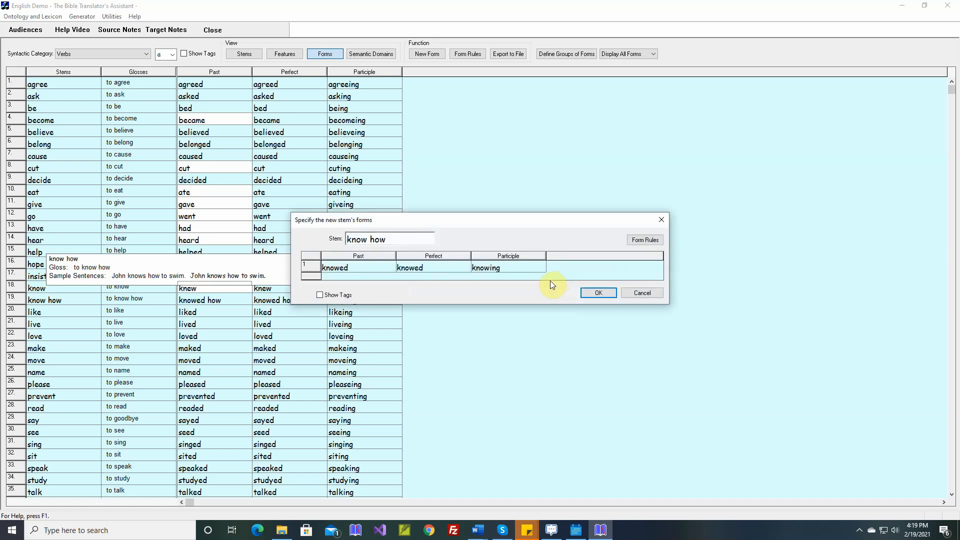
- Override the Past form of the edited "know how" stem with "knew", without a sample sentence
{"action": "double_click", "coordinate": [364, 268]}
{"action": "key", "text": "BackSpace"}
{"action": "key", "text": "BackSpace"}
{"action": "key", "text": "BackSpace"}
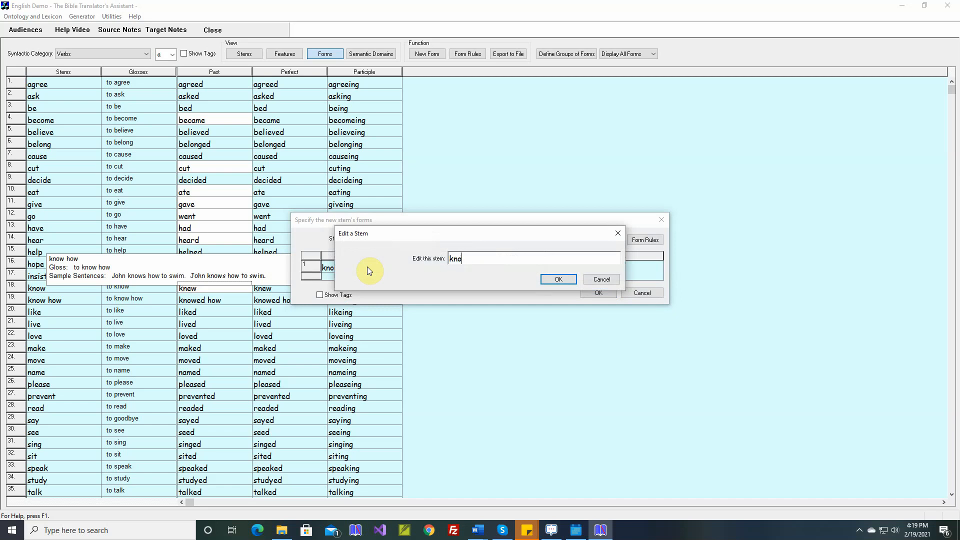
{"action": "type", "text": "w"}
{"action": "key", "text": "Return"}
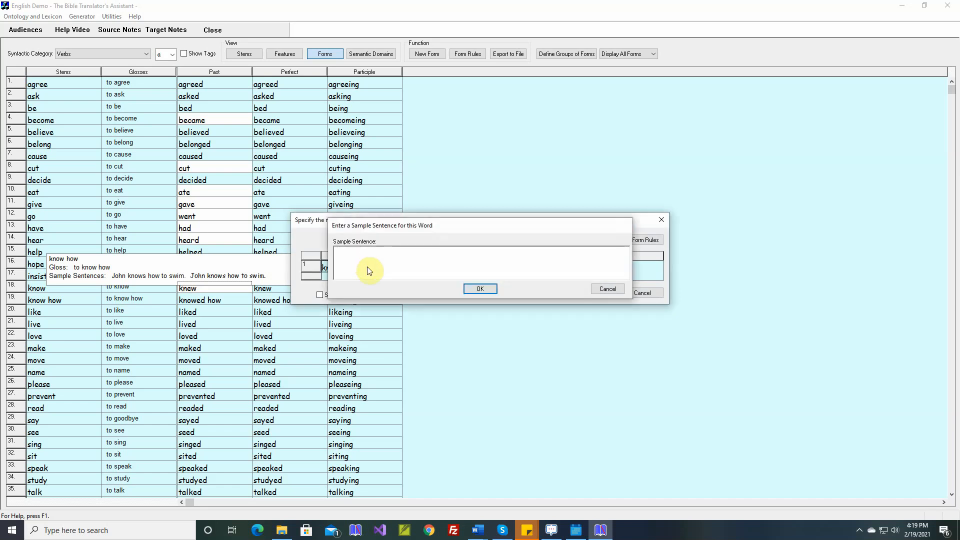
{"action": "key", "text": "Return"}
- Override the Perfect form of "know how" with "known", without a sample sentence, and accept the stem's forms and existing gloss
{"action": "double_click", "coordinate": [415, 268]}
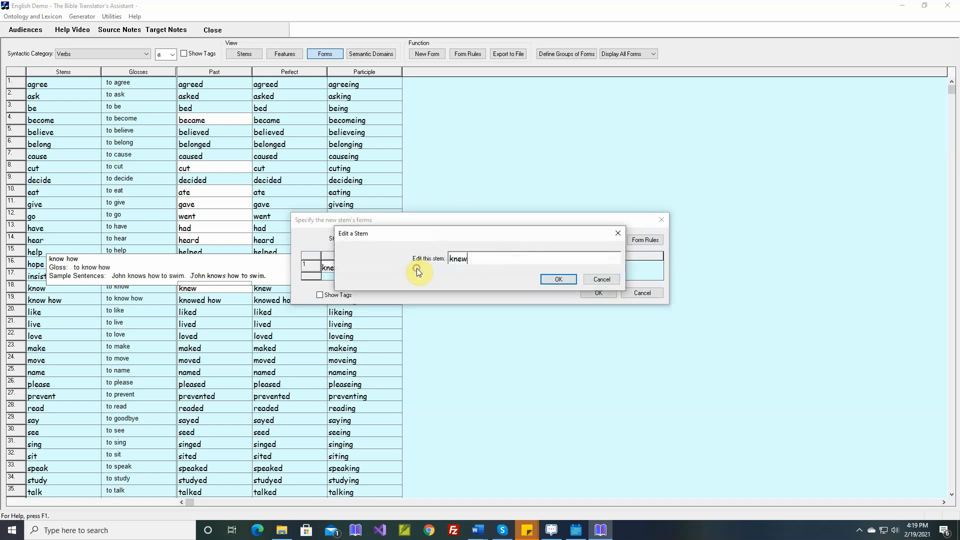
{"action": "key", "text": "BackSpace"}
{"action": "key", "text": "BackSpace"}
{"action": "type", "text": "own"}
{"action": "key", "text": "Return"}
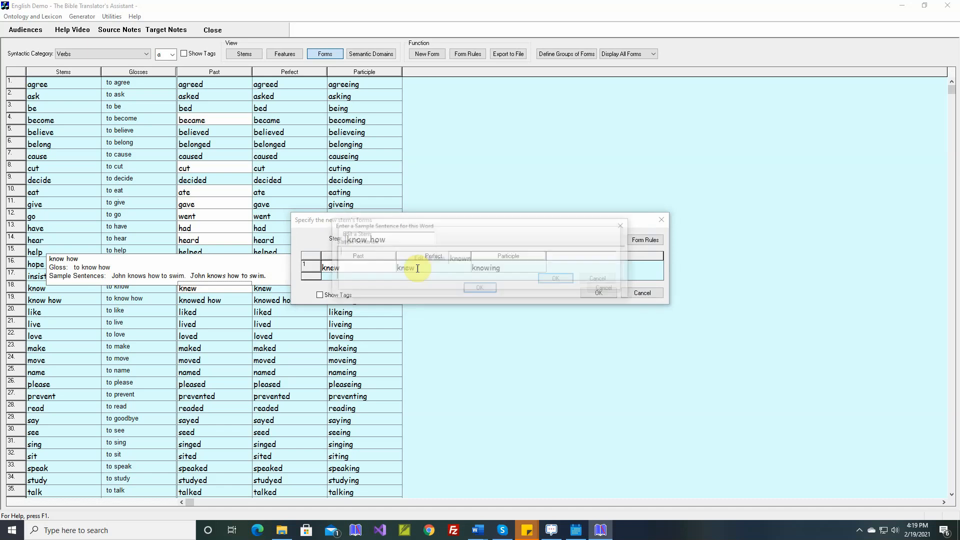
{"action": "key", "text": "Return"}
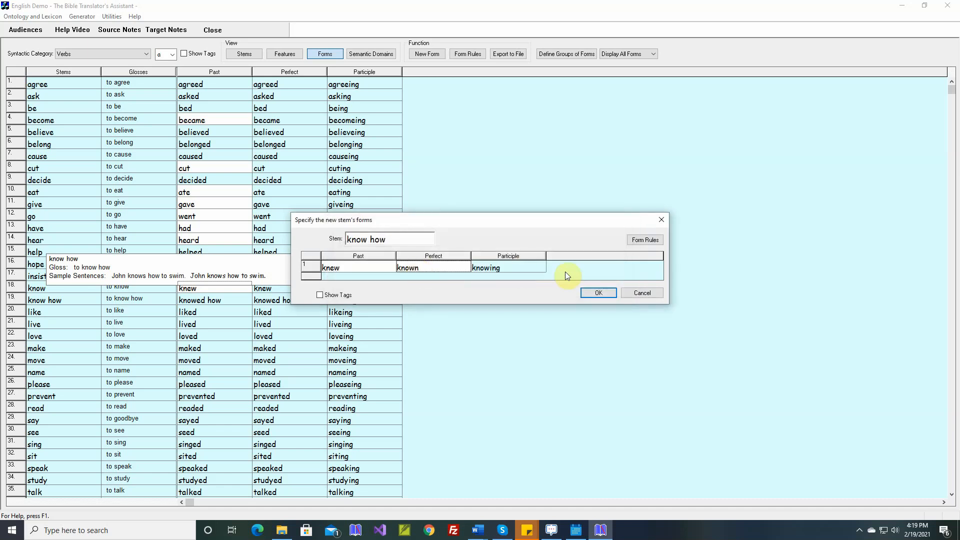
{"action": "left_click", "coordinate": [594, 294]}
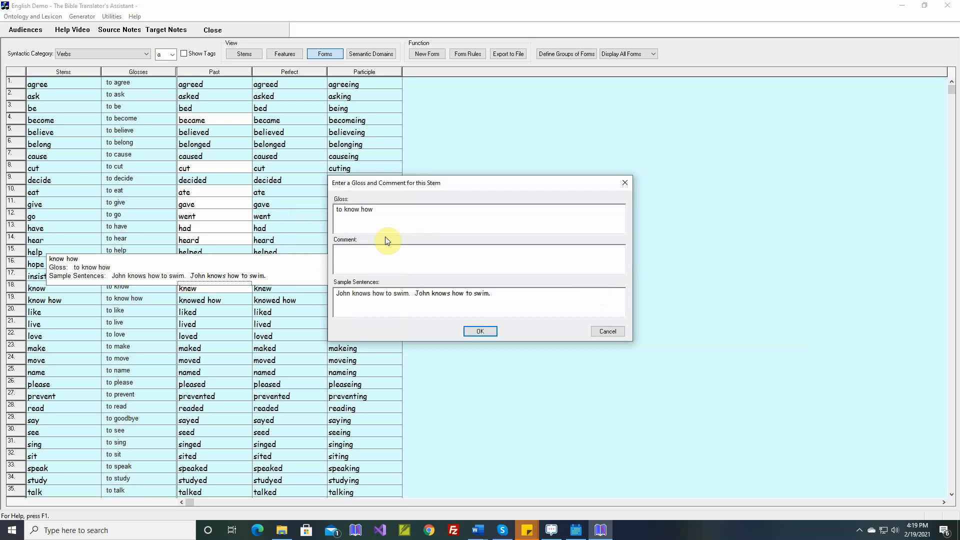
{"action": "left_click", "coordinate": [480, 331]}
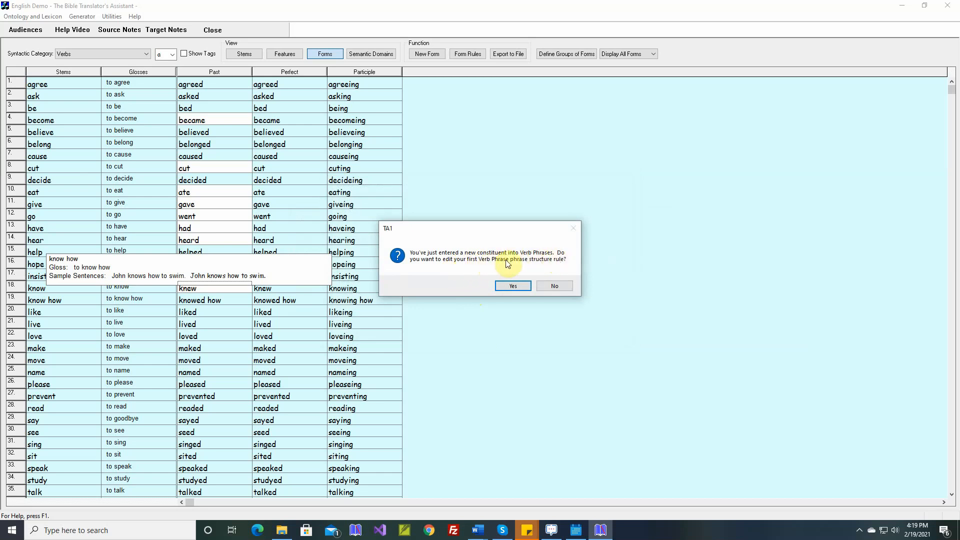
- Edit the General Purpose VP Phrase Structure Rule so that Post-Verbal Modifier sits inside Head, directly after Verb
{"action": "left_click", "coordinate": [519, 283]}
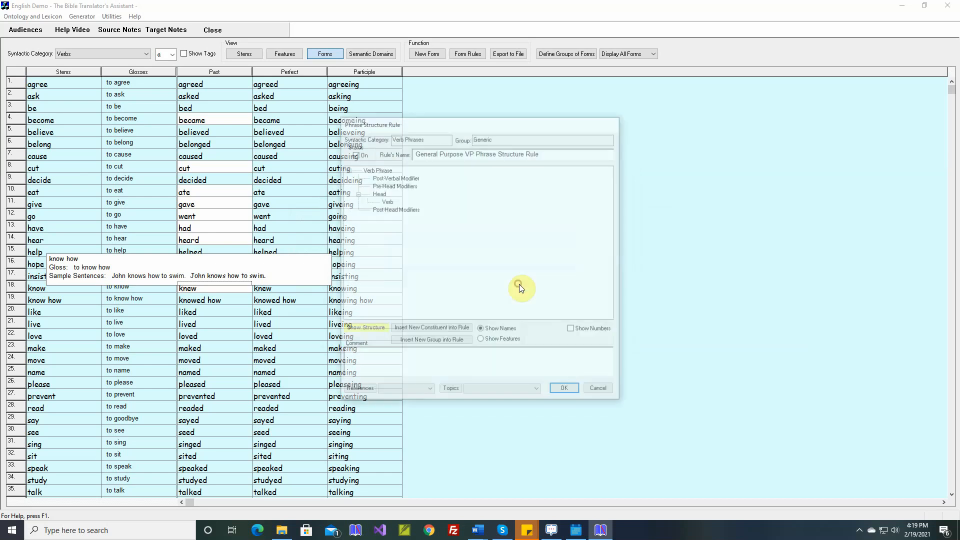
{"action": "left_click", "coordinate": [402, 179]}
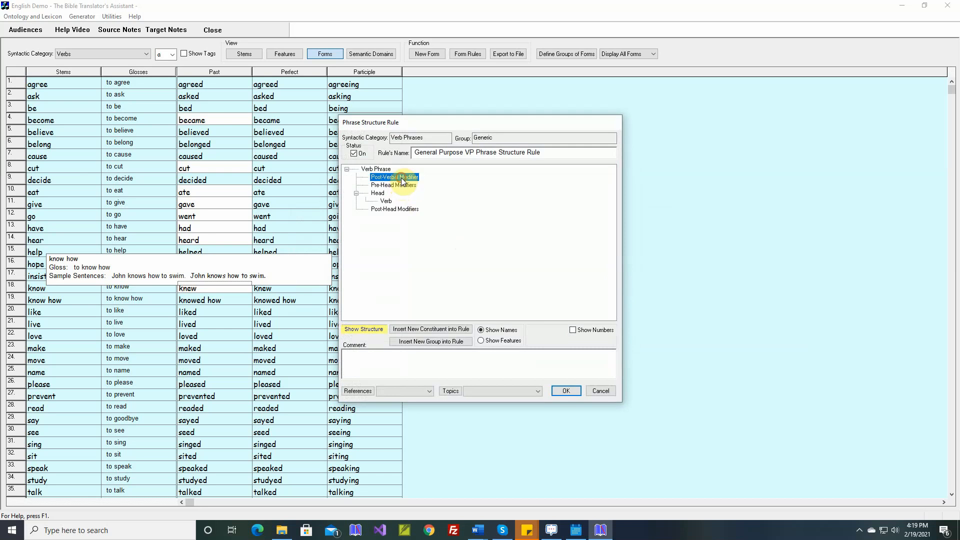
{"action": "mouse_move", "coordinate": [401, 179]}
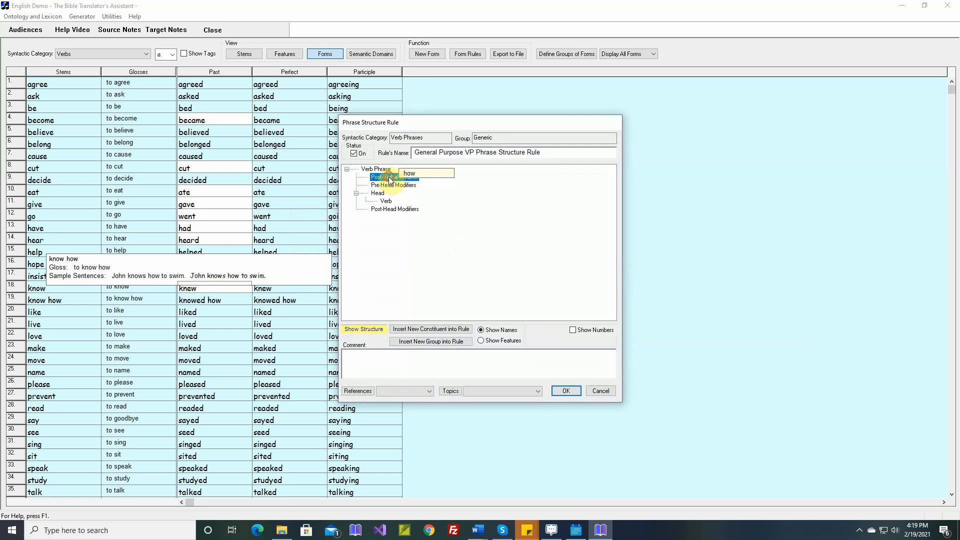
{"action": "left_click_drag", "start_coordinate": [391, 180], "coordinate": [394, 202]}
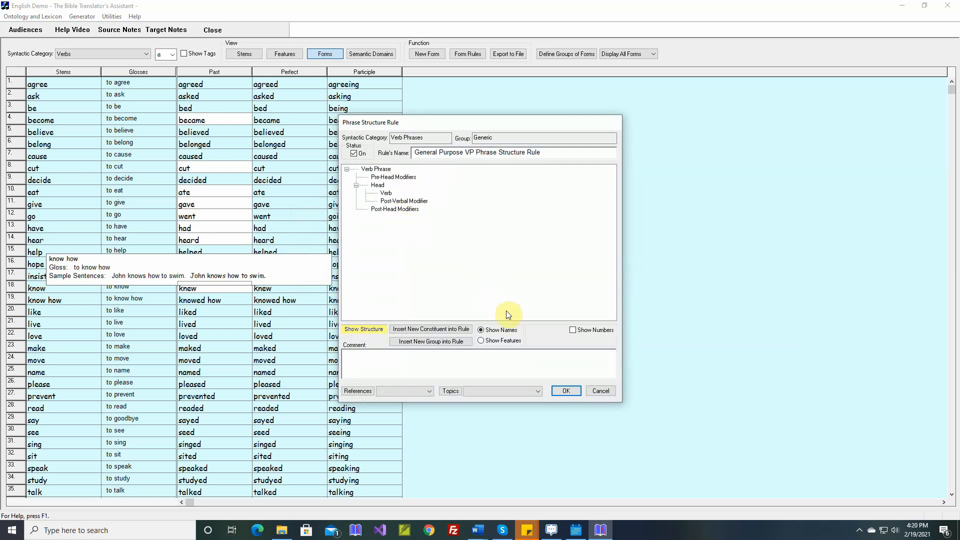
{"action": "left_click", "coordinate": [564, 391]}
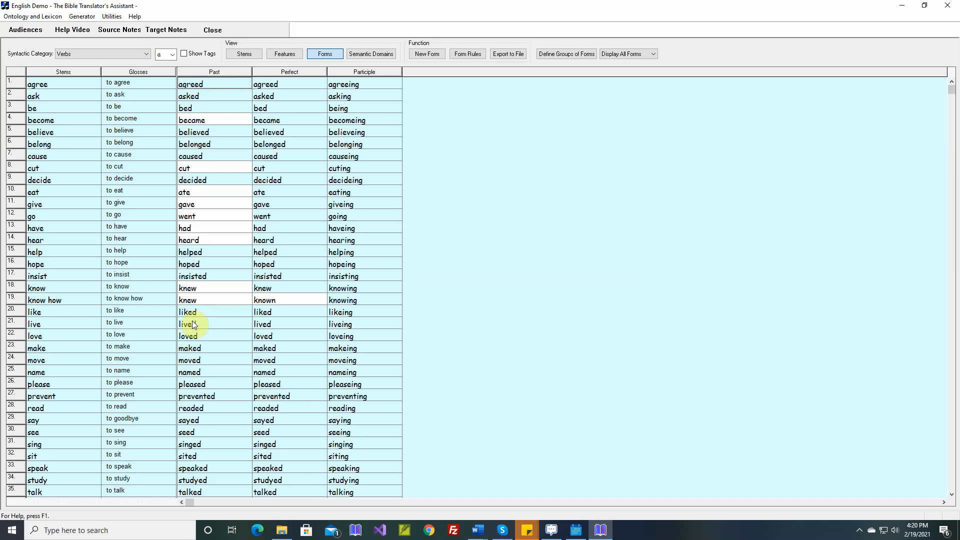
- Override the Past form of "make" with "made", without a sample sentence
{"action": "double_click", "coordinate": [205, 349]}
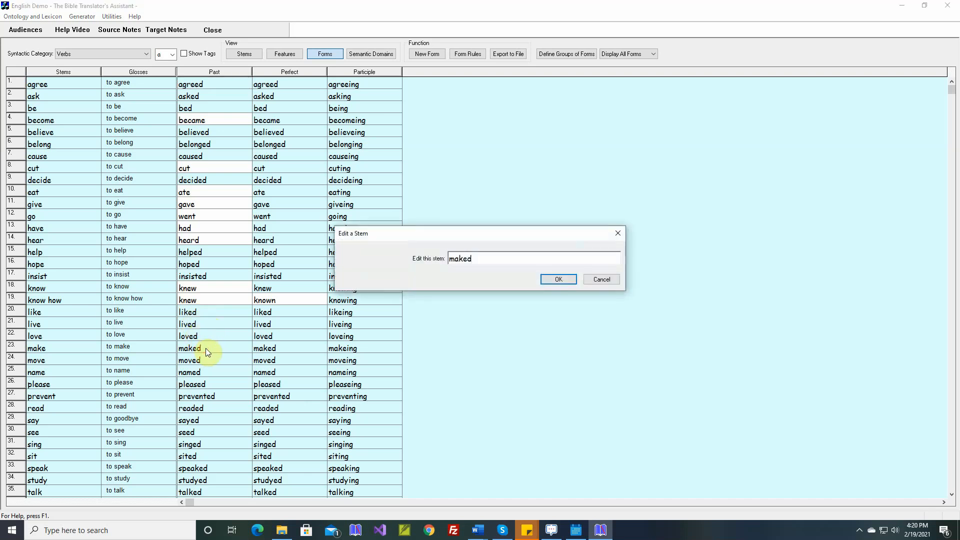
{"action": "key", "text": "BackSpace"}
{"action": "key", "text": "BackSpace"}
{"action": "key", "text": "BackSpace"}
{"action": "type", "text": "de"}
{"action": "key", "text": "Return"}
{"action": "key", "text": "Return"}
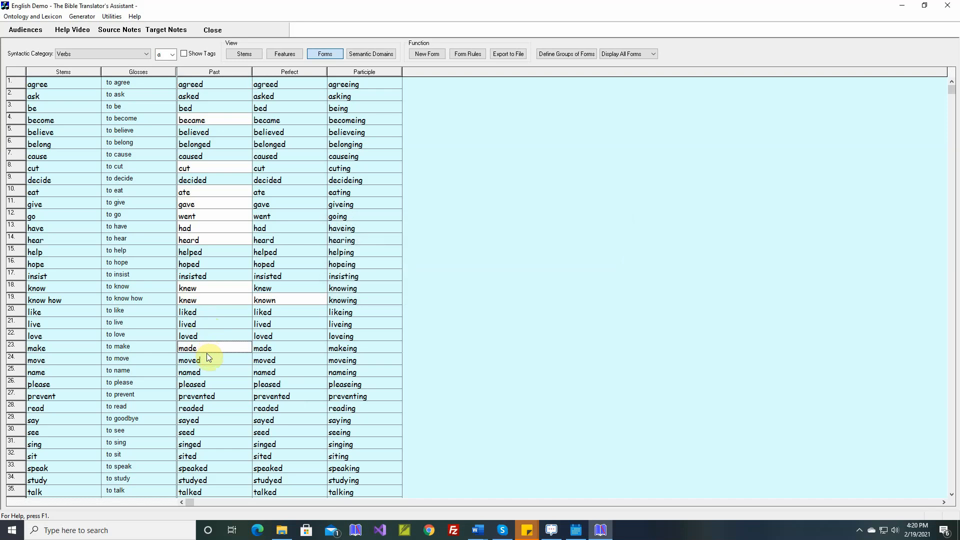
- Override the Past form of "read" with "read", without a sample sentence
{"action": "double_click", "coordinate": [208, 406]}
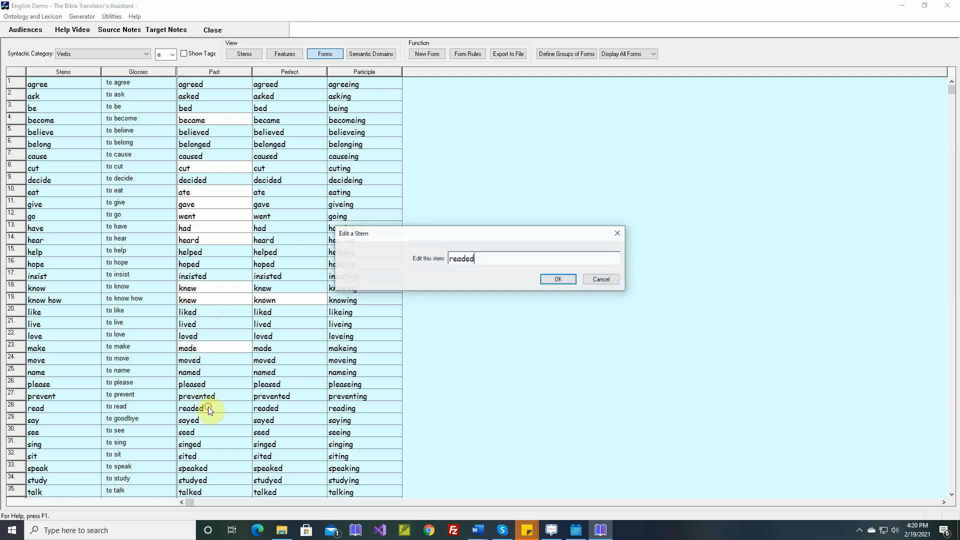
{"action": "key", "text": "BackSpace"}
{"action": "key", "text": "BackSpace"}
{"action": "key", "text": "Return"}
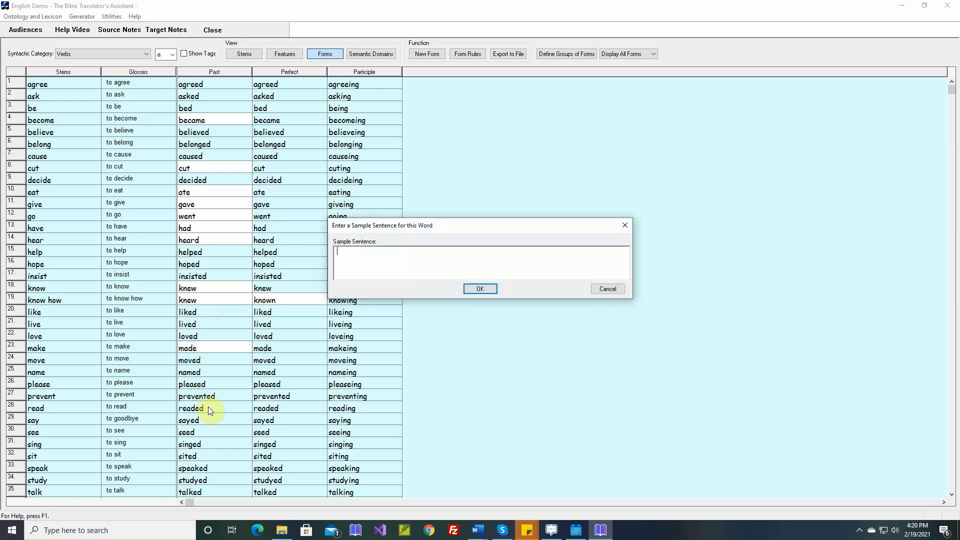
{"action": "key", "text": "Return"}
- Override the Past form of "say" with "said", without a sample sentence
{"action": "double_click", "coordinate": [209, 420]}
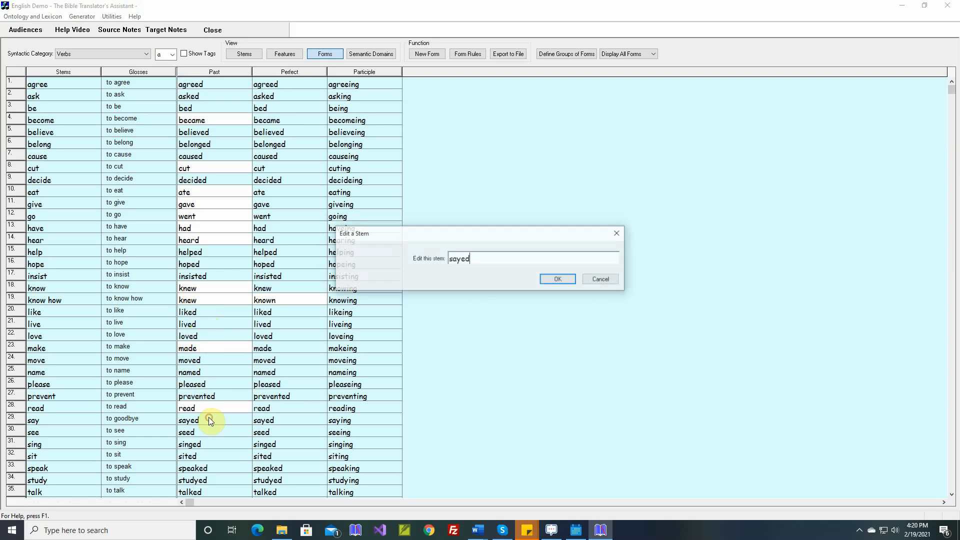
{"action": "key", "text": "BackSpace"}
{"action": "key", "text": "BackSpace"}
{"action": "key", "text": "BackSpace"}
{"action": "type", "text": "id"}
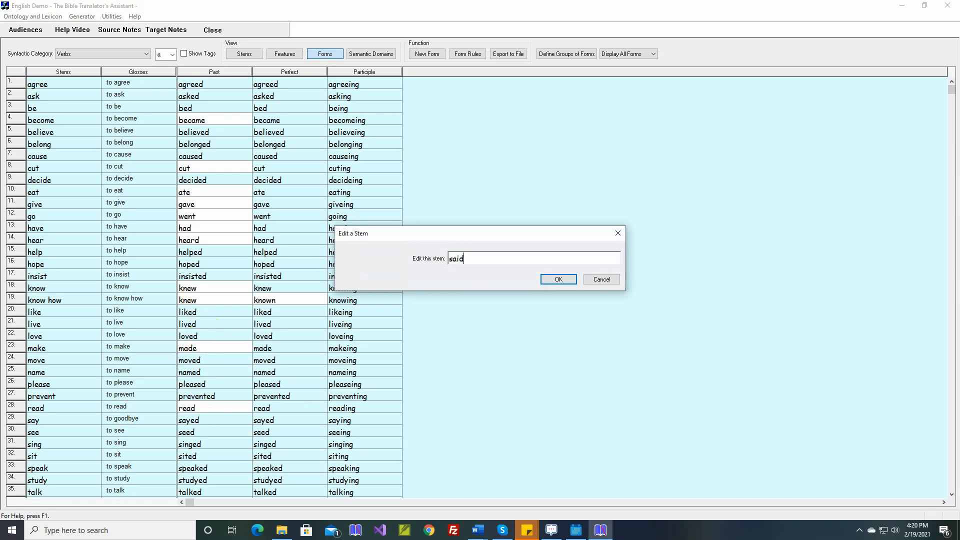
{"action": "key", "text": "Return"}
{"action": "key", "text": "Return"}
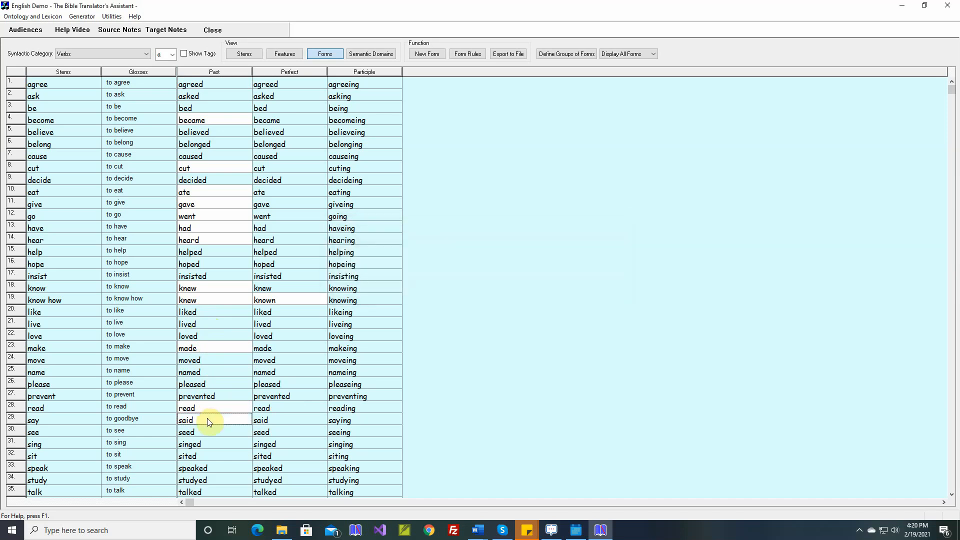
- Override the Past form of "see" with "saw", without a sample sentence
{"action": "double_click", "coordinate": [205, 431]}
{"action": "key", "text": "BackSpace"}
{"action": "key", "text": "BackSpace"}
{"action": "key", "text": "BackSpace"}
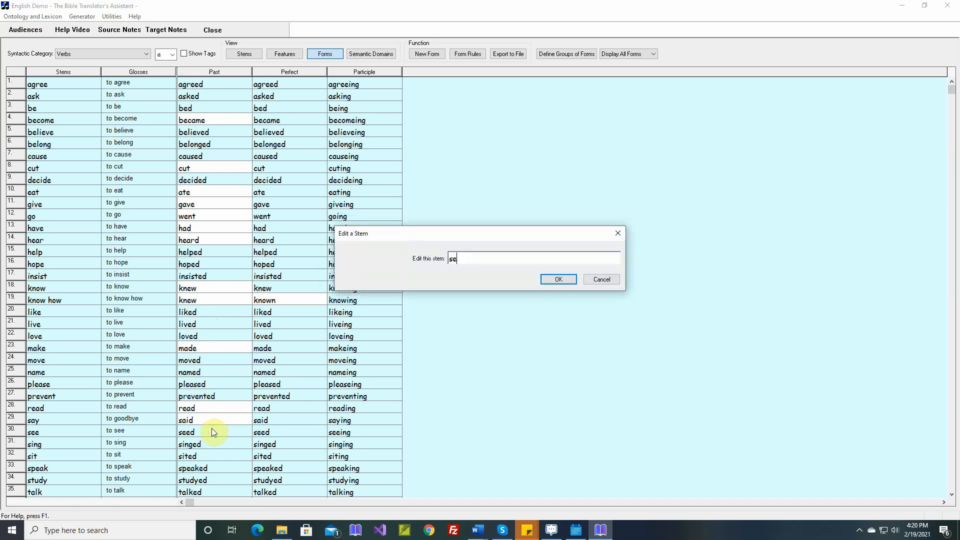
{"action": "type", "text": "aw"}
{"action": "key", "text": "Return"}
{"action": "key", "text": "Return"}
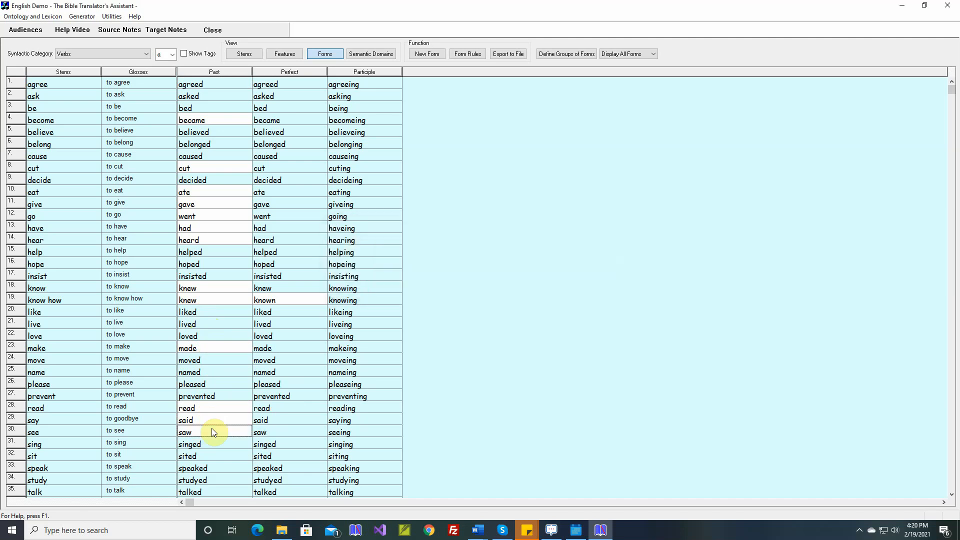
- Override the Past form of "sing" with "sang", without a sample sentence
{"action": "double_click", "coordinate": [213, 444]}
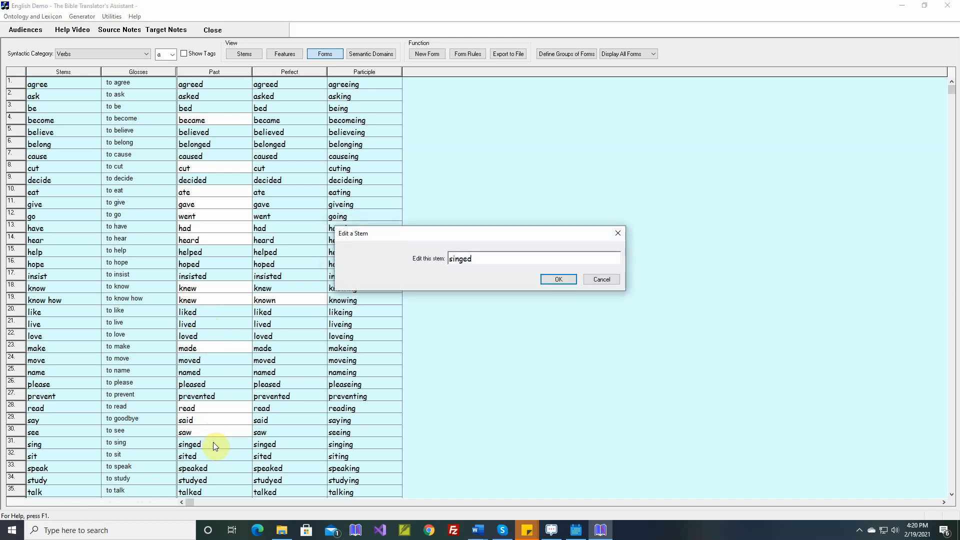
{"action": "key", "text": "BackSpace"}
{"action": "key", "text": "BackSpace"}
{"action": "key", "text": "BackSpace"}
{"action": "key", "text": "BackSpace"}
{"action": "key", "text": "BackSpace"}
{"action": "type", "text": "ang"}
{"action": "key", "text": "Return"}
{"action": "key", "text": "Return"}
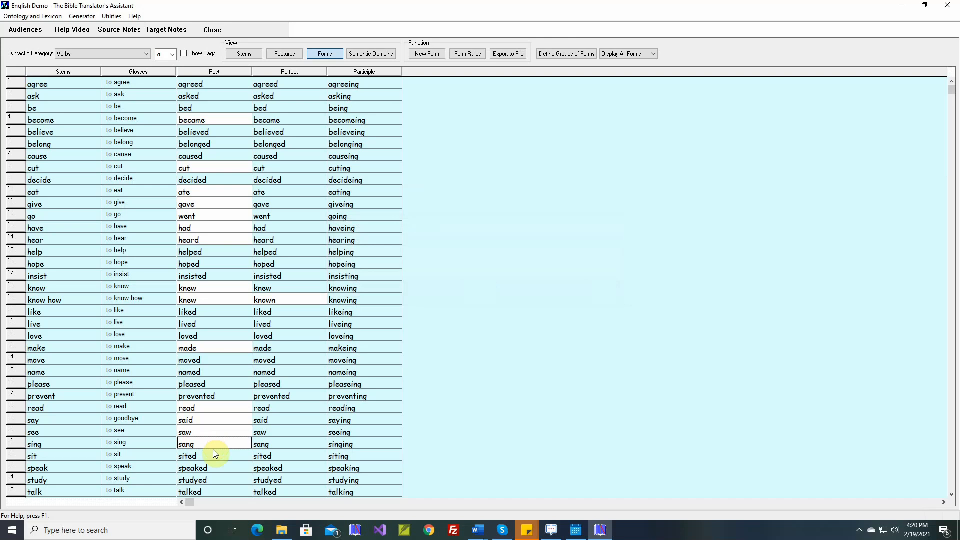
- Override the Past form of "sit" with "sat", without a sample sentence
{"action": "double_click", "coordinate": [218, 458]}
{"action": "key", "text": "BackSpace"}
{"action": "key", "text": "BackSpace"}
{"action": "key", "text": "BackSpace"}
{"action": "key", "text": "BackSpace"}
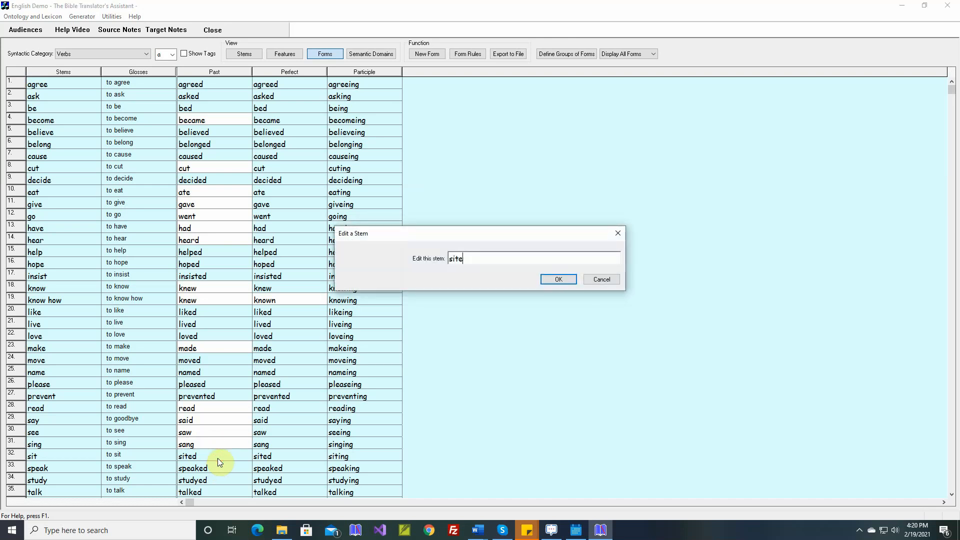
{"action": "type", "text": "at"}
{"action": "key", "text": "Return"}
{"action": "key", "text": "Return"}
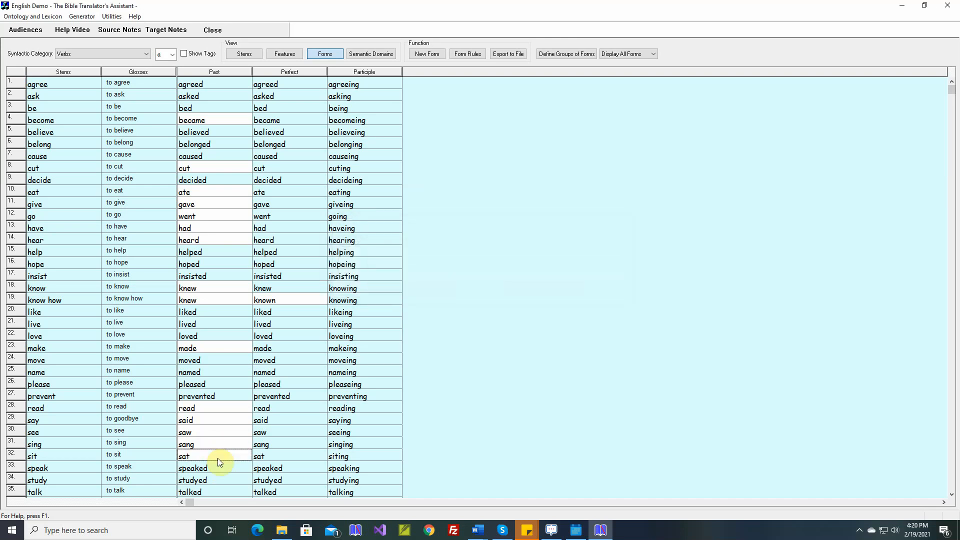
- Override the Past form of "speak" with "spoke", without a sample sentence
{"action": "double_click", "coordinate": [218, 464]}
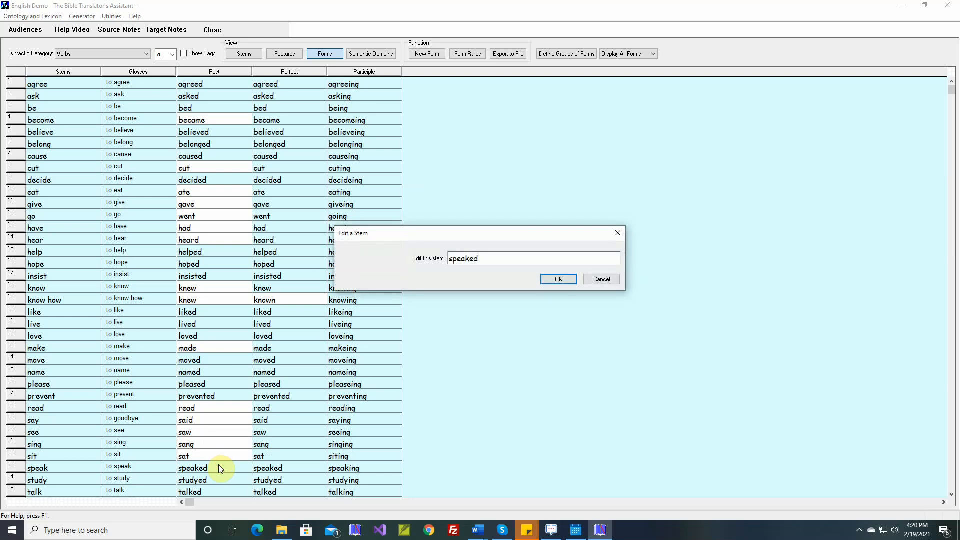
{"action": "key", "text": "BackSpace"}
{"action": "key", "text": "BackSpace"}
{"action": "key", "text": "BackSpace"}
{"action": "key", "text": "BackSpace"}
{"action": "key", "text": "BackSpace"}
{"action": "type", "text": "oke"}
{"action": "key", "text": "Return"}
{"action": "key", "text": "Return"}
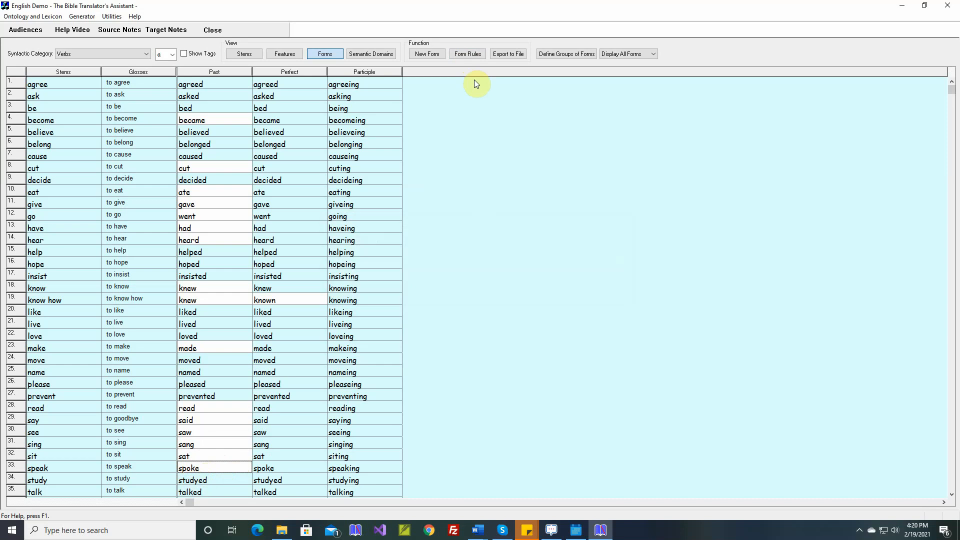
- Build a new morphophonemic form rule with the Grammar Wizard that applies when a verb ends with y+ed tagged Past Tense
{"action": "left_click", "coordinate": [472, 55]}
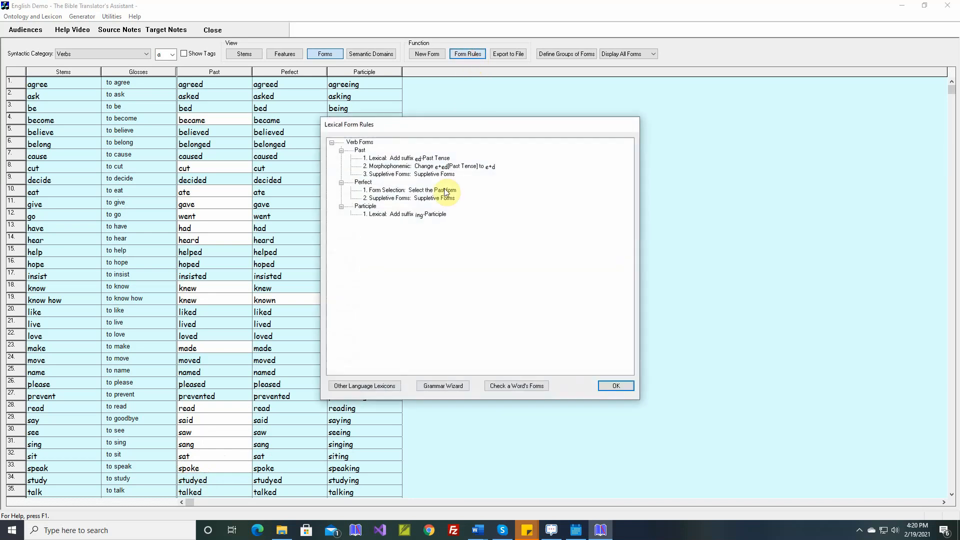
{"action": "left_click", "coordinate": [433, 383]}
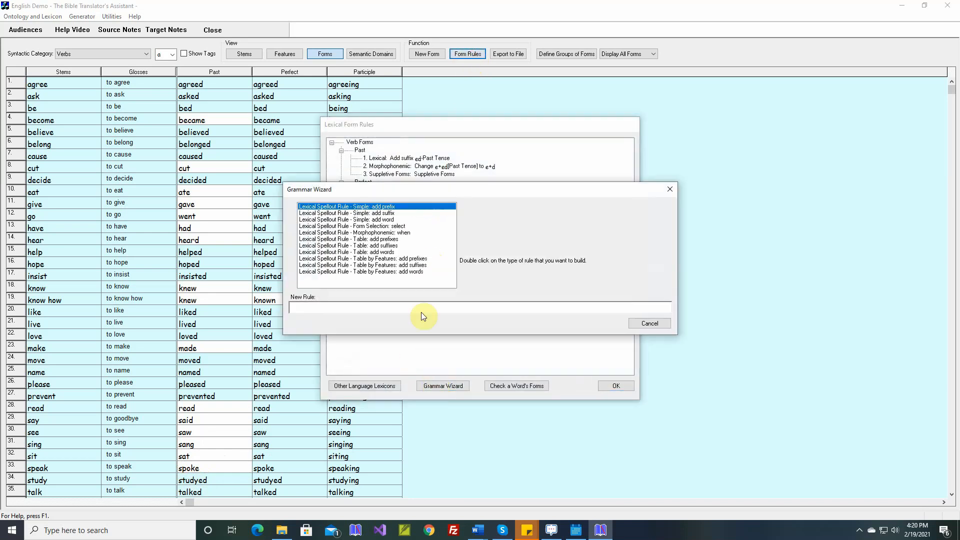
{"action": "double_click", "coordinate": [383, 233]}
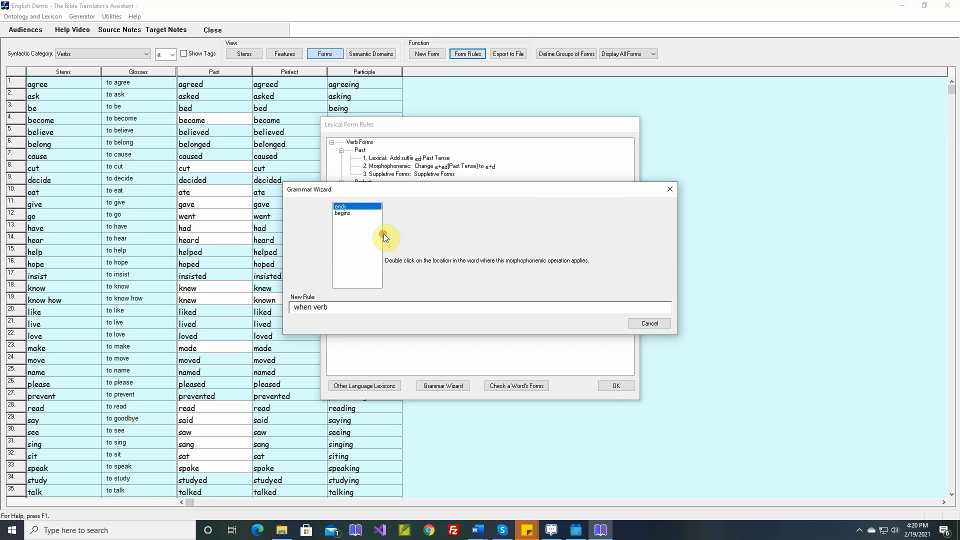
{"action": "double_click", "coordinate": [351, 207]}
{"action": "type", "text": "y"}
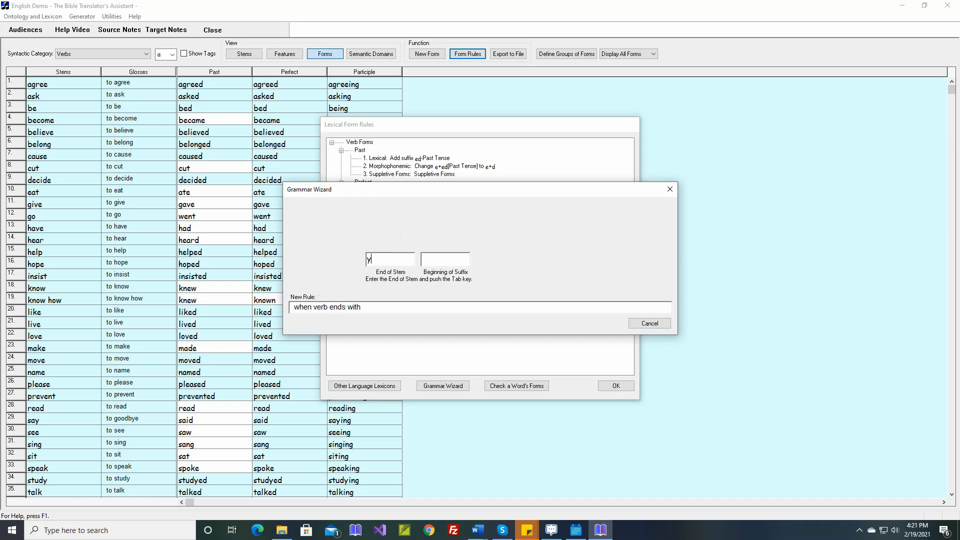
{"action": "key", "text": "Tab"}
{"action": "type", "text": "ed"}
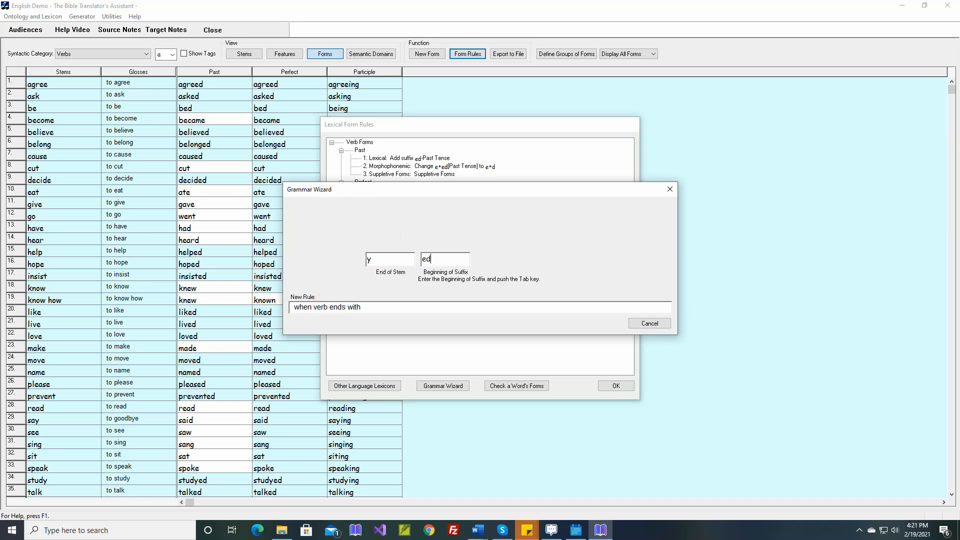
{"action": "key", "text": "Tab"}
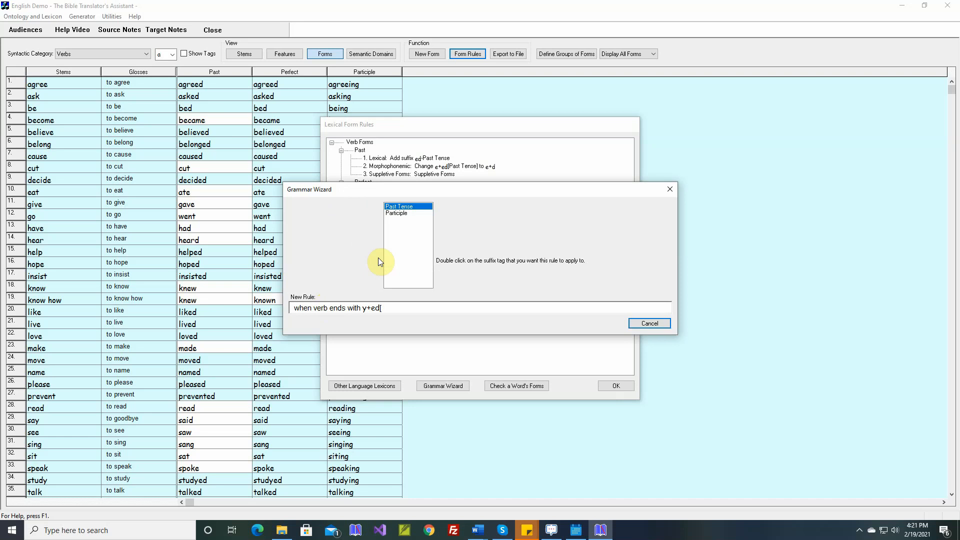
{"action": "double_click", "coordinate": [404, 206]}
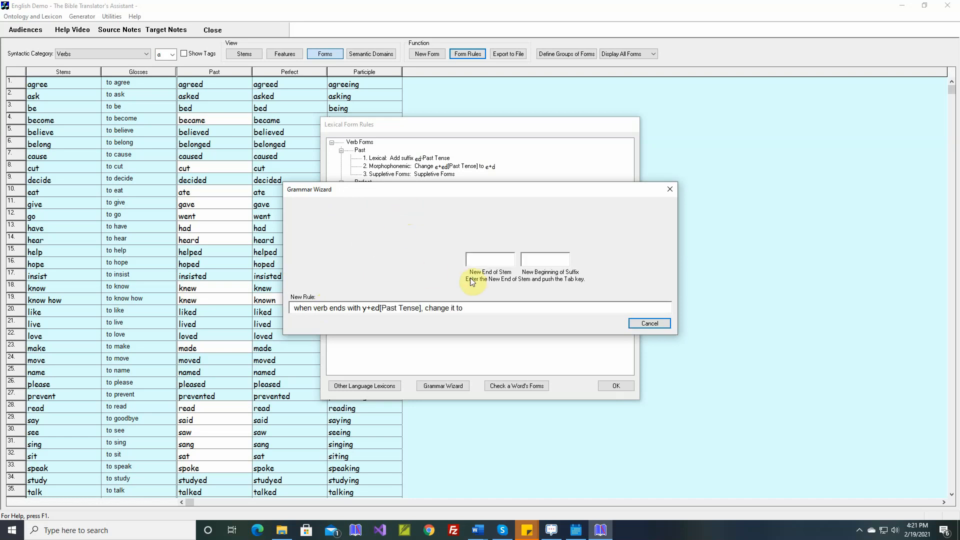
- Complete the new rule by changing the stem ending to "i" and keeping "ed" as the suffix beginning
{"action": "type", "text": "i"}
{"action": "key", "text": "Tab"}
{"action": "type", "text": "ed"}
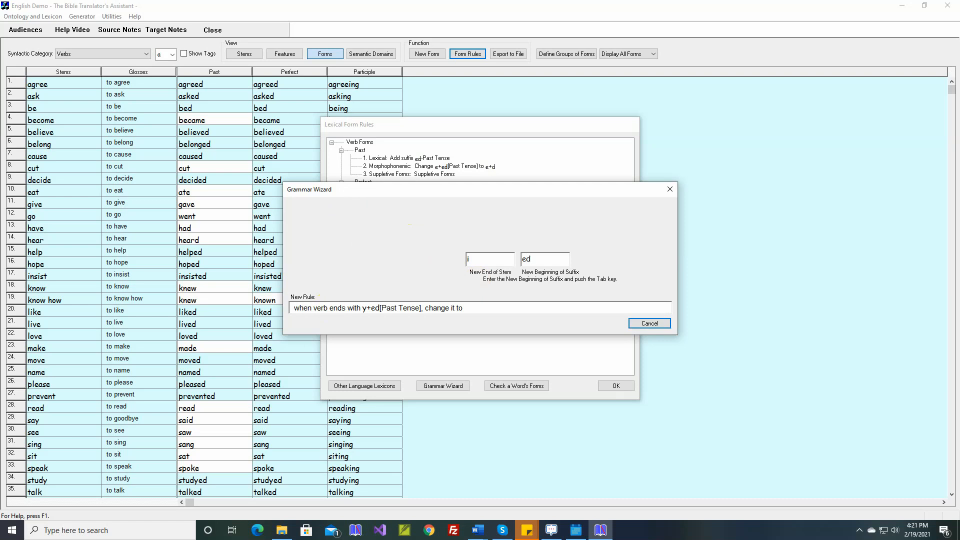
{"action": "key", "text": "Tab"}
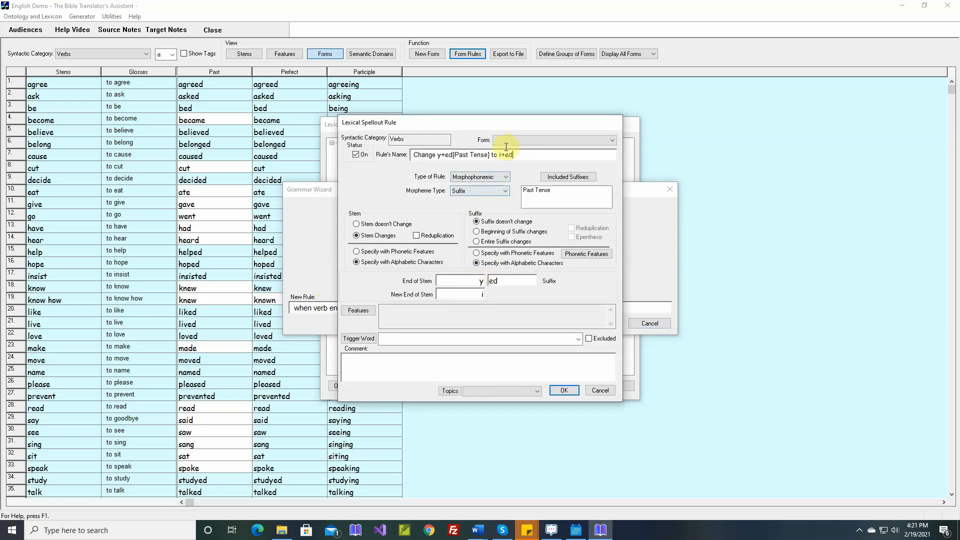
- Assign the y+ed to i+ed rule to the Past form, add the comment "studied" and save it
{"action": "left_click", "coordinate": [506, 140]}
{"action": "left_click", "coordinate": [502, 156]}
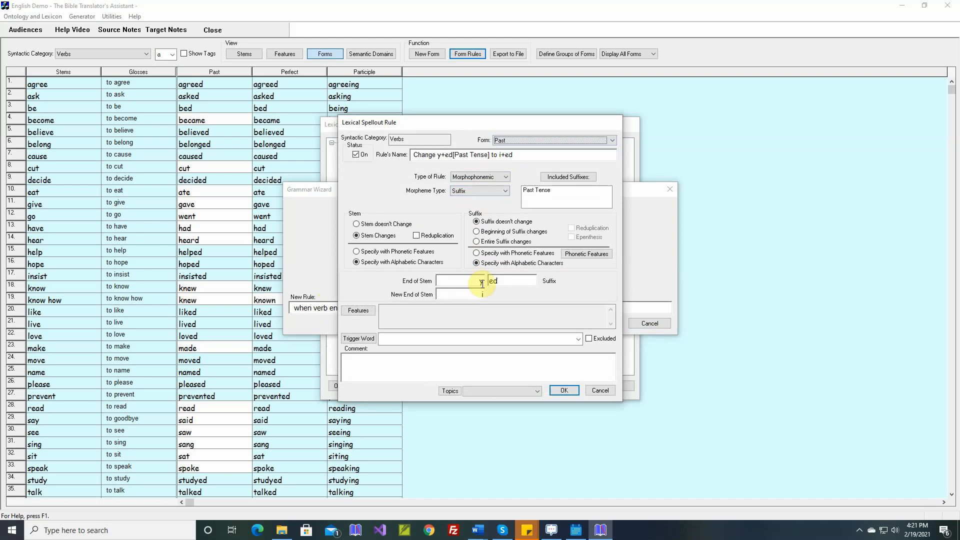
{"action": "left_click", "coordinate": [412, 360]}
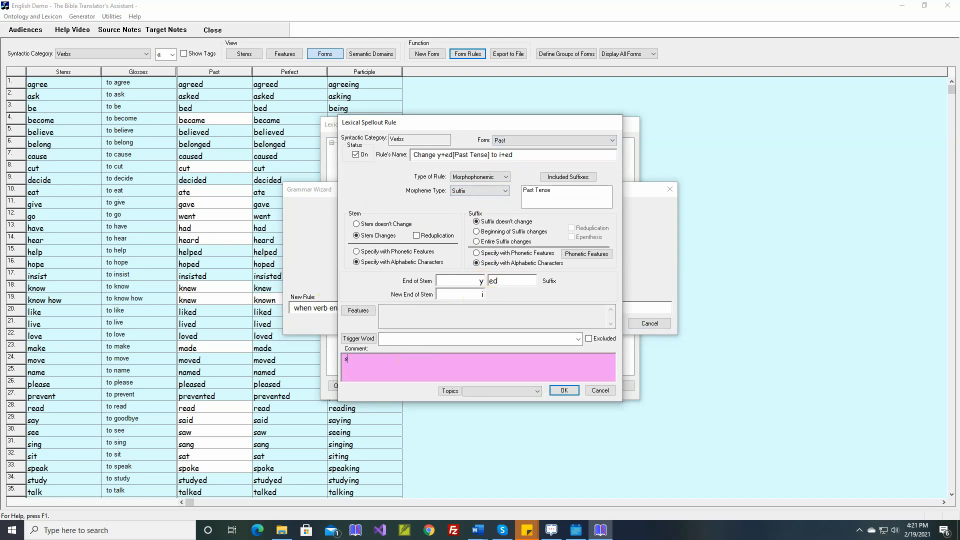
{"action": "type", "text": "studied"}
{"action": "left_click", "coordinate": [564, 391]}
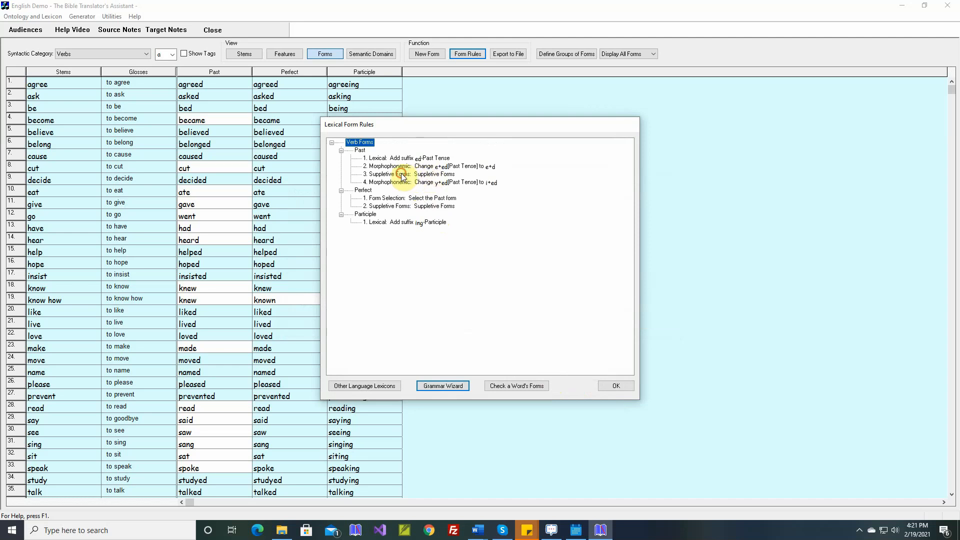
- Move the Past form's Suppletive Forms rule below the y+ed to i+ed rule and apply the form rules
{"action": "left_click_drag", "start_coordinate": [403, 175], "coordinate": [403, 195]}
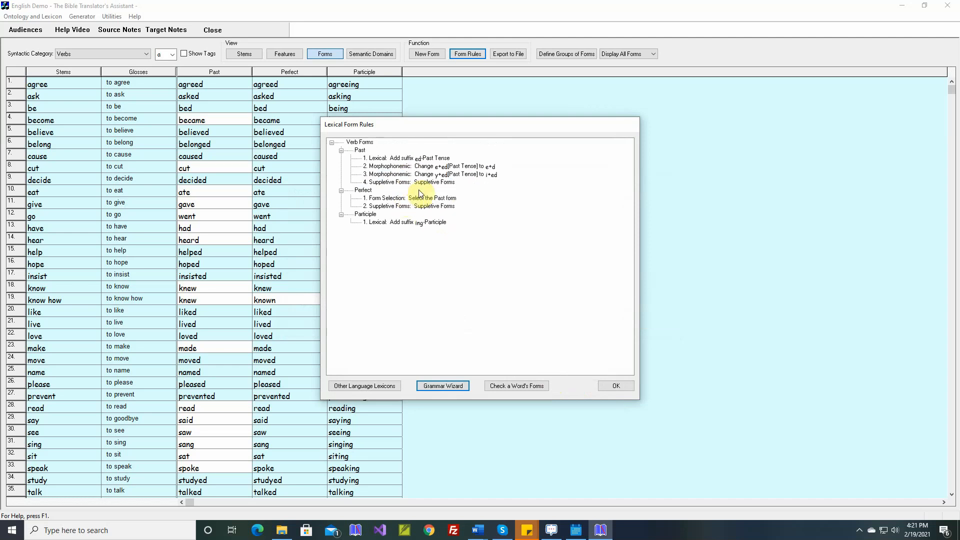
{"action": "left_click", "coordinate": [615, 387]}
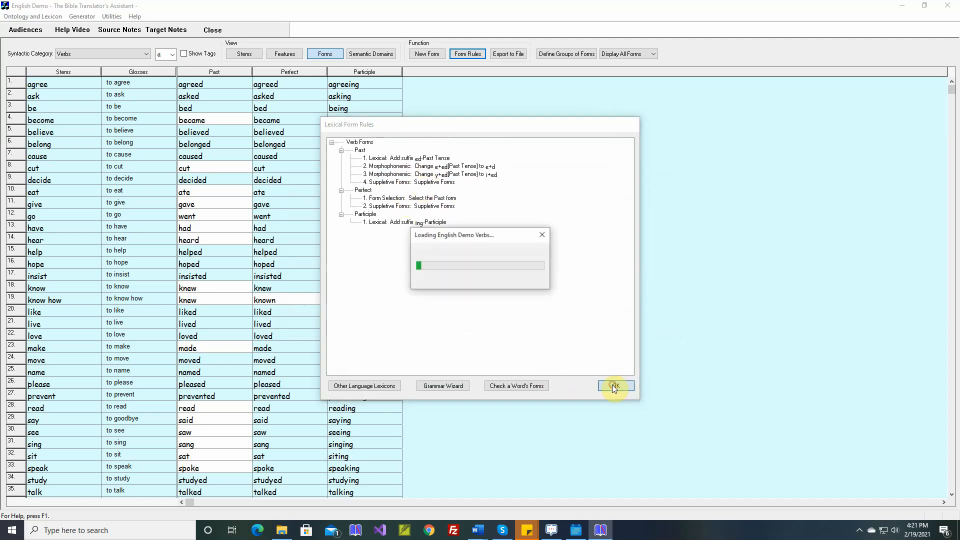
- Override the Past form of "tell" with "told", without a sample sentence
{"action": "scroll", "coordinate": [239, 420], "scroll_direction": "down", "scroll_amount": 6}
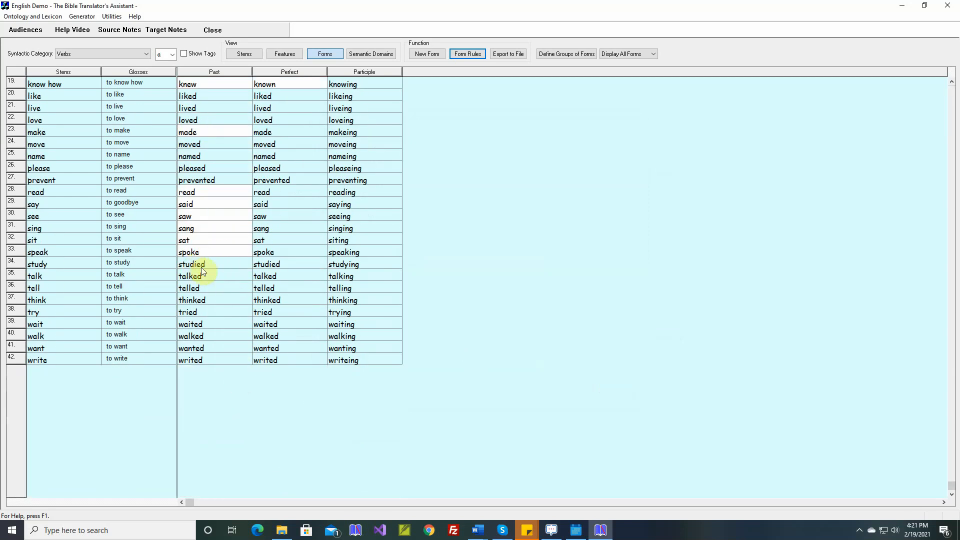
{"action": "double_click", "coordinate": [202, 289]}
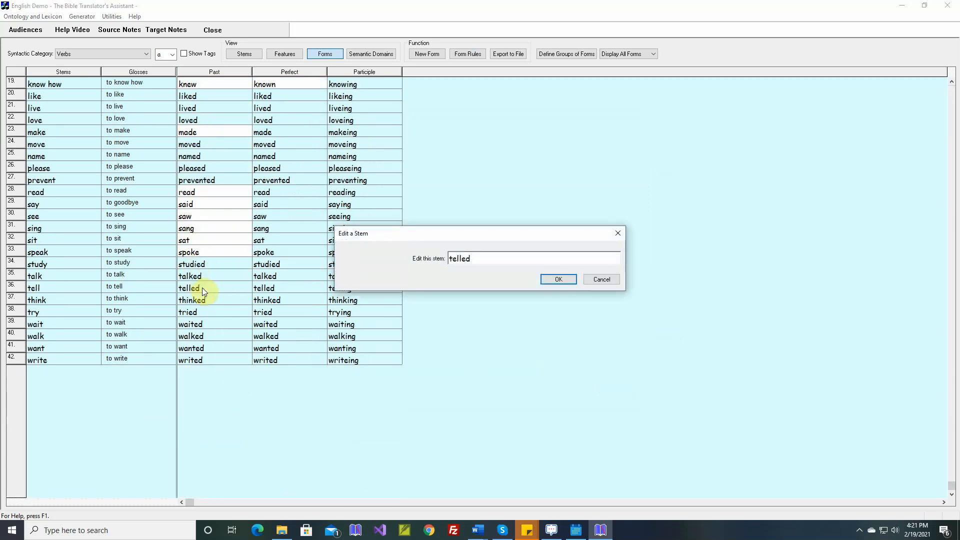
{"action": "key", "text": "BackSpace"}
{"action": "key", "text": "BackSpace"}
{"action": "key", "text": "BackSpace"}
{"action": "key", "text": "BackSpace"}
{"action": "key", "text": "BackSpace"}
{"action": "type", "text": "old"}
{"action": "key", "text": "Return"}
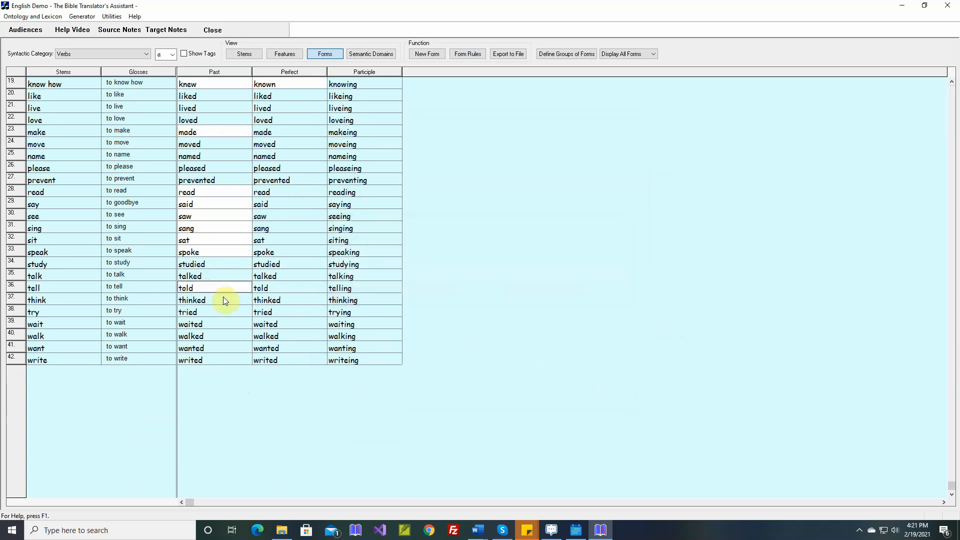
- Override the Past form of "think" with "thought", without a sample sentence
{"action": "double_click", "coordinate": [223, 299]}
{"action": "key", "text": "BackSpace"}
{"action": "key", "text": "BackSpace"}
{"action": "key", "text": "BackSpace"}
{"action": "key", "text": "BackSpace"}
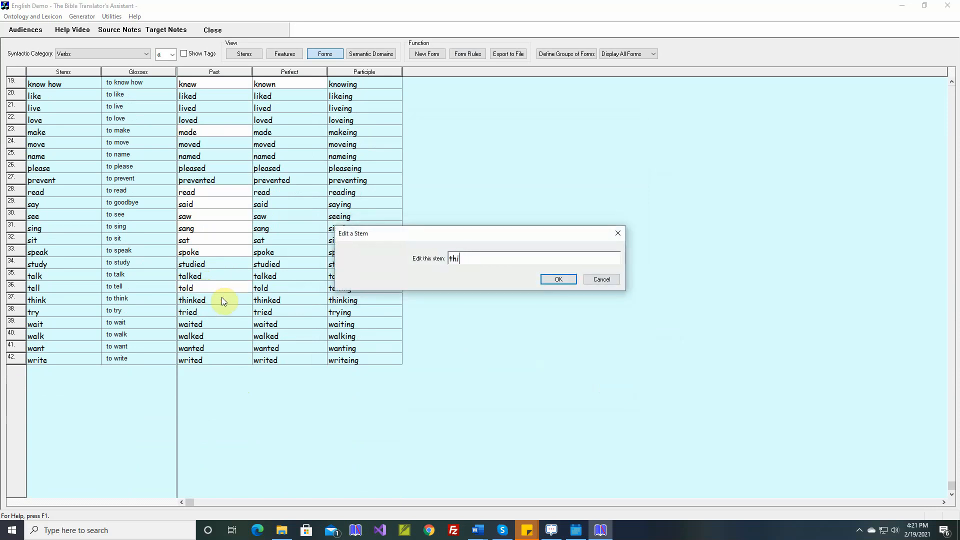
{"action": "key", "text": "BackSpace"}
{"action": "type", "text": "ought"}
{"action": "key", "text": "Return"}
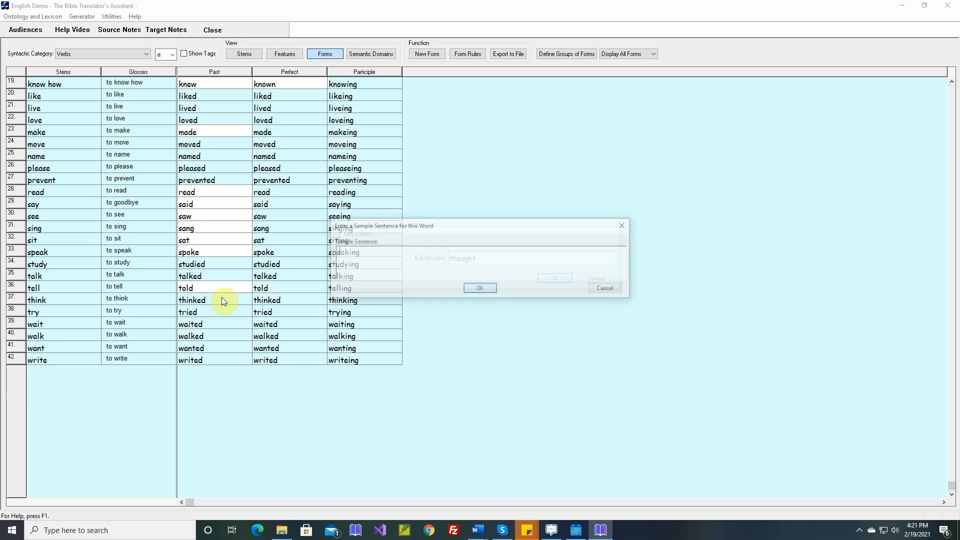
{"action": "key", "text": "Return"}
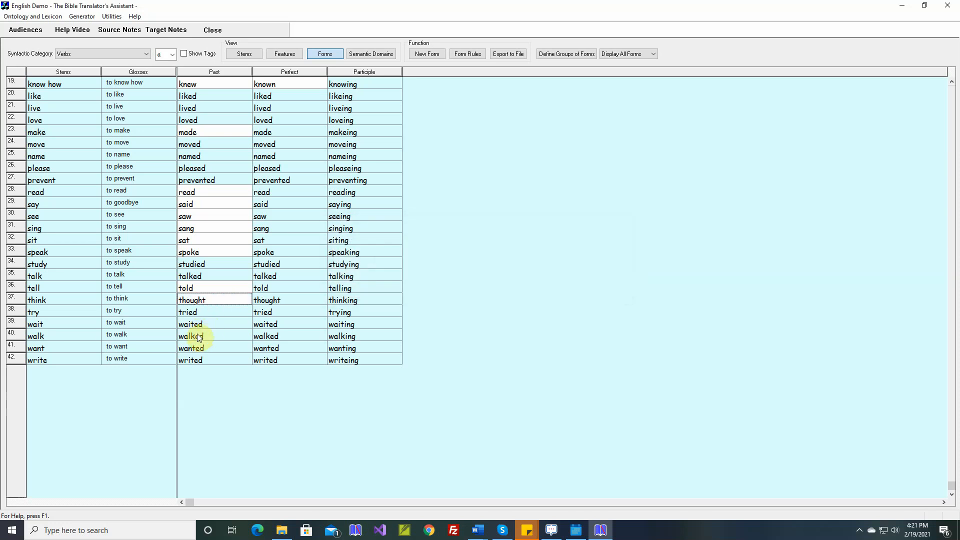
- Override the Past form of "write" with "wrote", without a sample sentence
{"action": "double_click", "coordinate": [202, 359]}
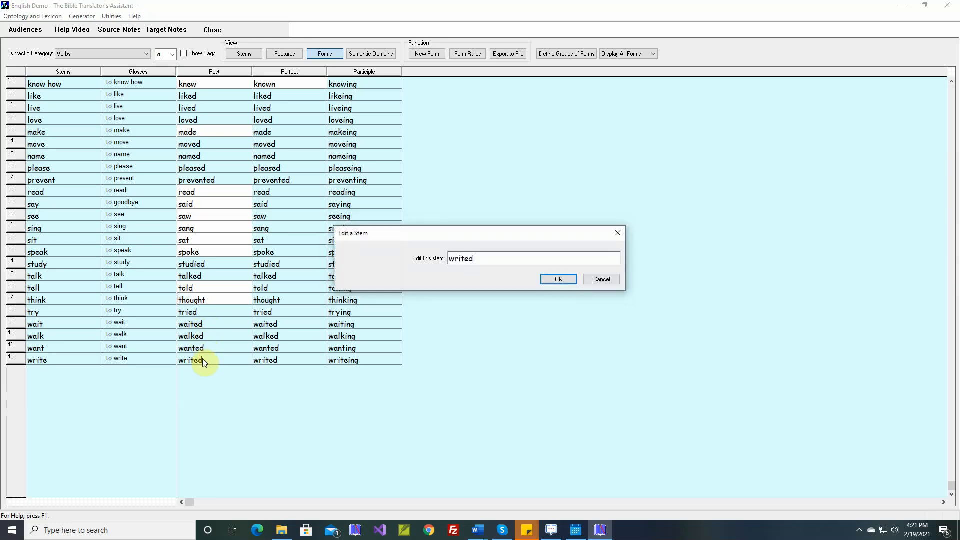
{"action": "key", "text": "BackSpace"}
{"action": "key", "text": "BackSpace"}
{"action": "key", "text": "BackSpace"}
{"action": "key", "text": "BackSpace"}
{"action": "key", "text": "BackSpace"}
{"action": "type", "text": "rote"}
{"action": "key", "text": "Return"}
{"action": "key", "text": "Return"}
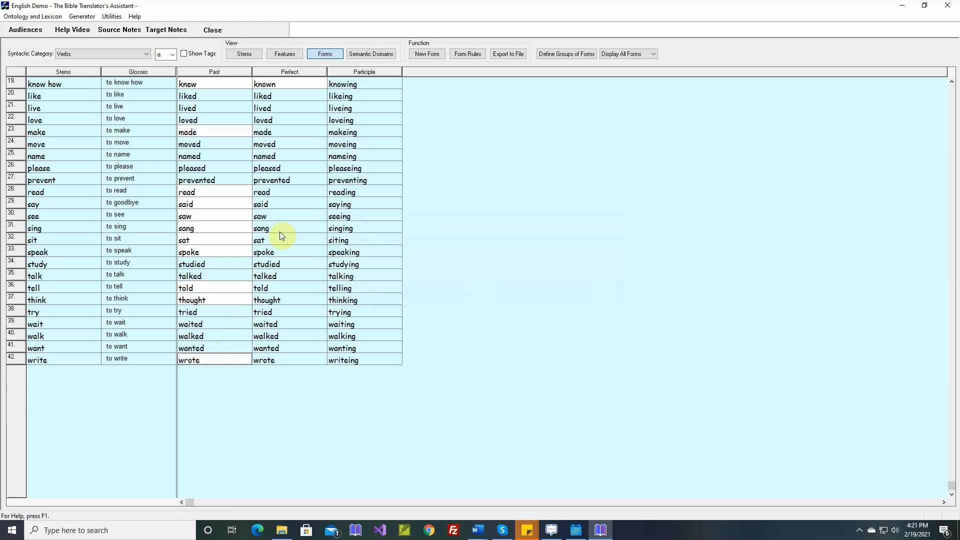
- Override the Perfect form of "become" with "become", without a sample sentence
{"action": "scroll", "coordinate": [280, 232], "scroll_direction": "up", "scroll_amount": 6}
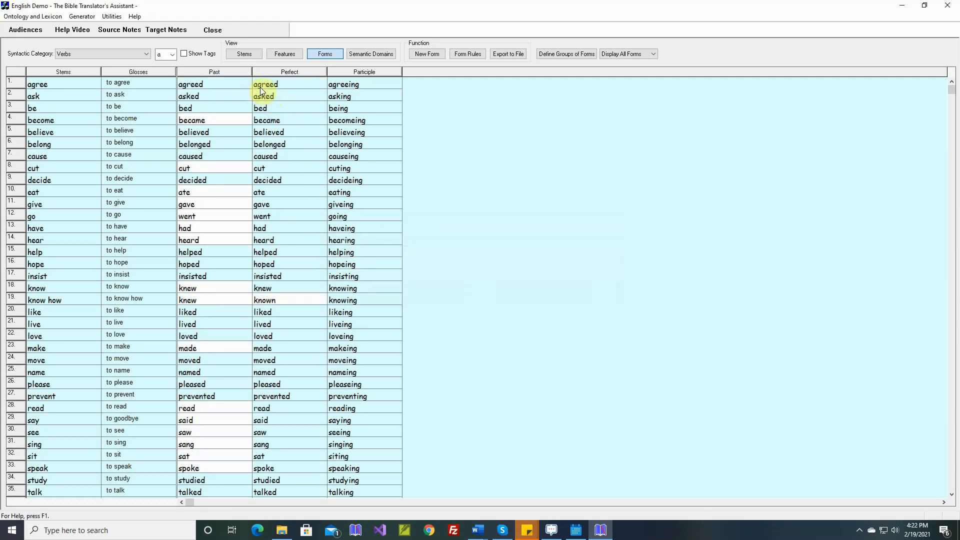
{"action": "double_click", "coordinate": [272, 121]}
{"action": "key", "text": "BackSpace"}
{"action": "key", "text": "BackSpace"}
{"action": "key", "text": "BackSpace"}
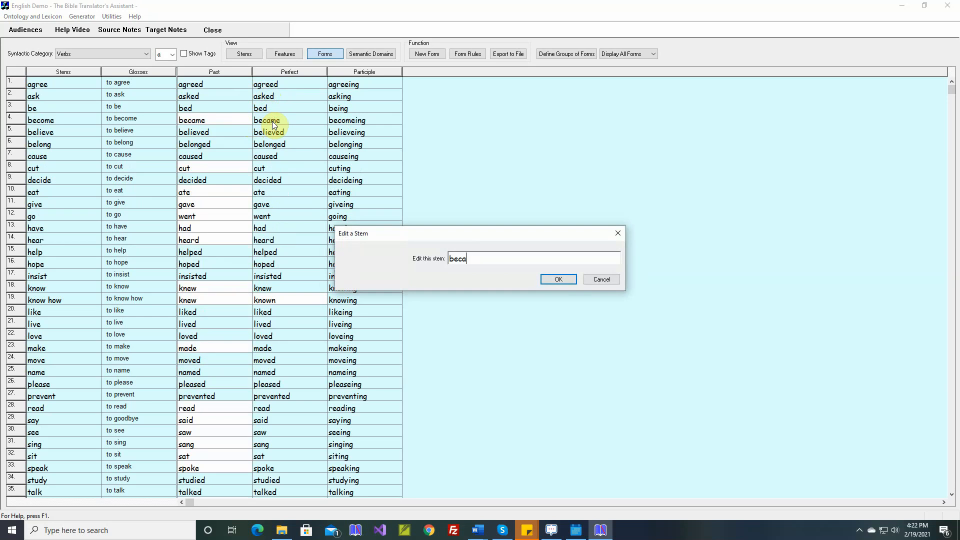
{"action": "type", "text": "ome"}
{"action": "key", "text": "Return"}
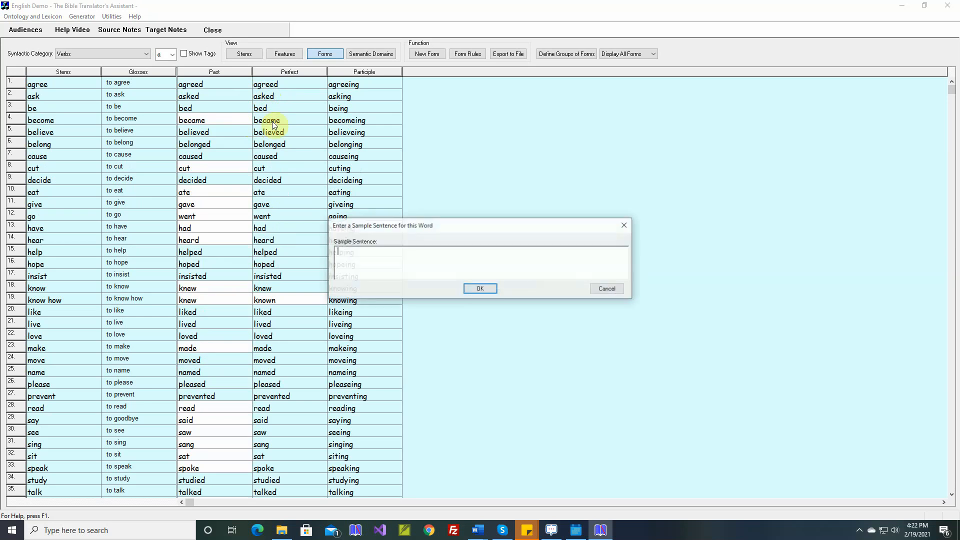
{"action": "key", "text": "Return"}
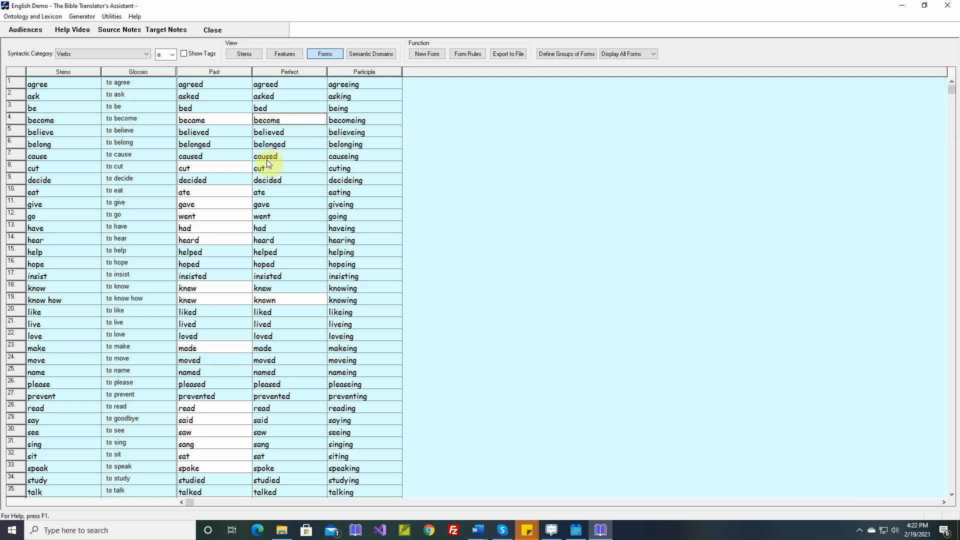
- Override the Perfect form of "eat" with "eaten", without a sample sentence
{"action": "double_click", "coordinate": [268, 192]}
{"action": "key", "text": "BackSpace"}
{"action": "key", "text": "BackSpace"}
{"action": "key", "text": "BackSpace"}
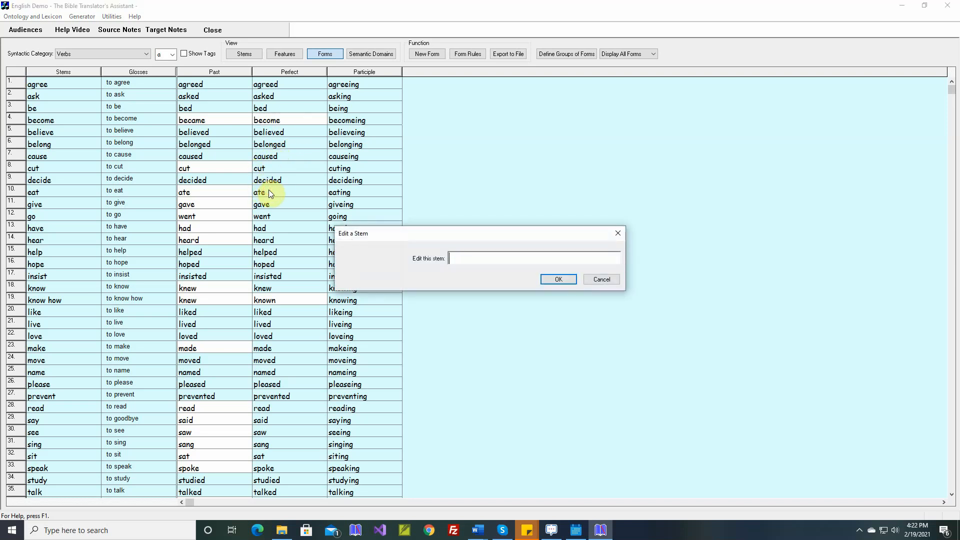
{"action": "type", "text": "eaten"}
{"action": "key", "text": "Return"}
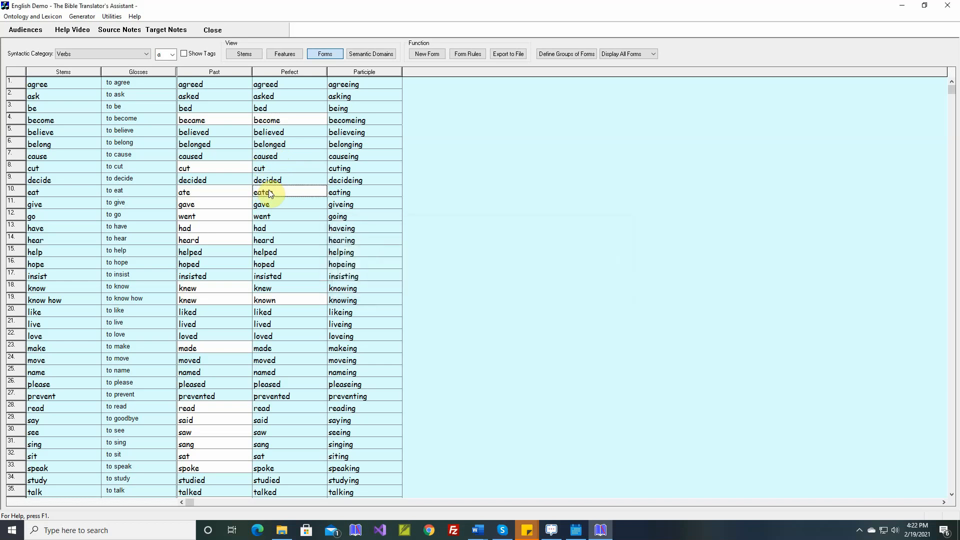
- Override the Perfect form of "give" with "given", without a sample sentence
{"action": "double_click", "coordinate": [269, 209]}
{"action": "key", "text": "BackSpace"}
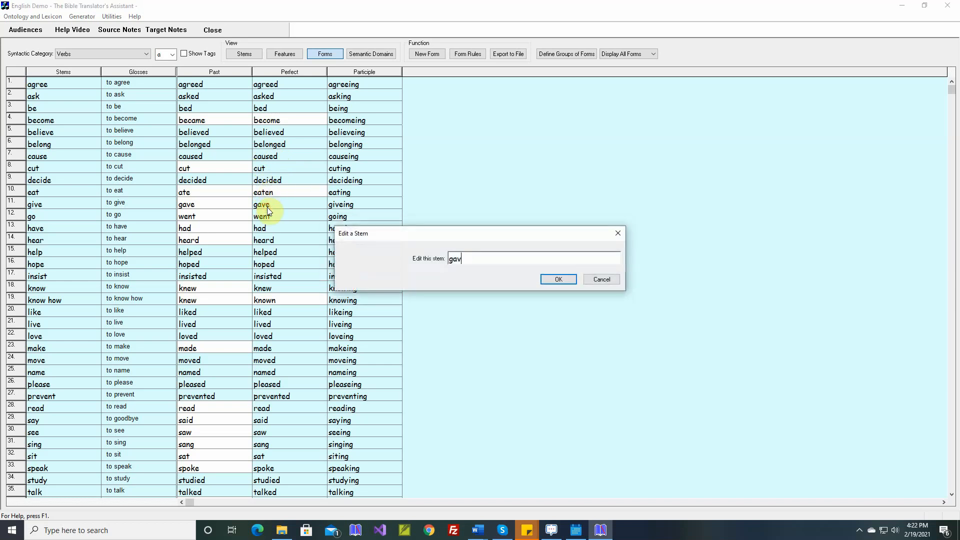
{"action": "key", "text": "BackSpace"}
{"action": "key", "text": "BackSpace"}
{"action": "type", "text": "iven"}
{"action": "key", "text": "Return"}
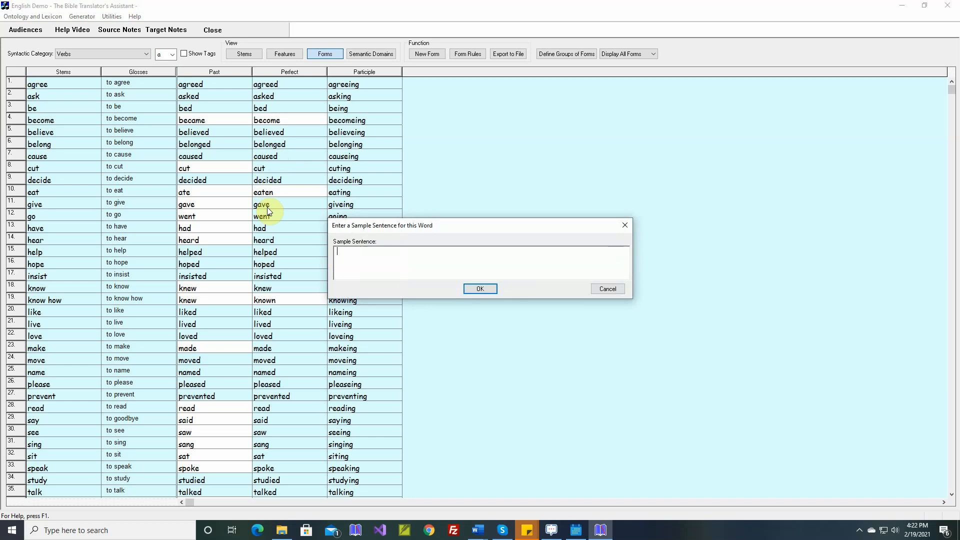
{"action": "key", "text": "Return"}
- Override the Perfect form of "go" with "gone", without a sample sentence
{"action": "double_click", "coordinate": [271, 217]}
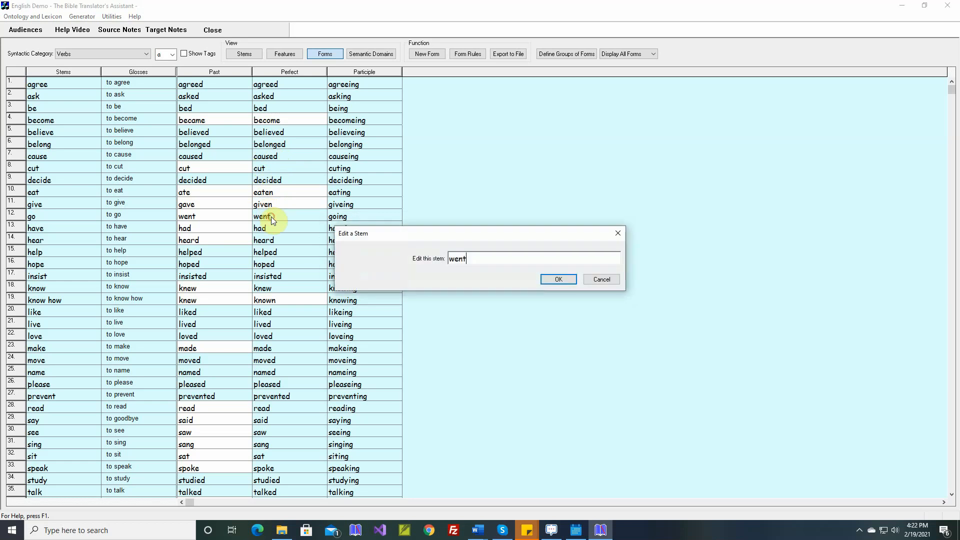
{"action": "key", "text": "BackSpace"}
{"action": "key", "text": "BackSpace"}
{"action": "key", "text": "BackSpace"}
{"action": "key", "text": "BackSpace"}
{"action": "type", "text": "gone"}
{"action": "key", "text": "Return"}
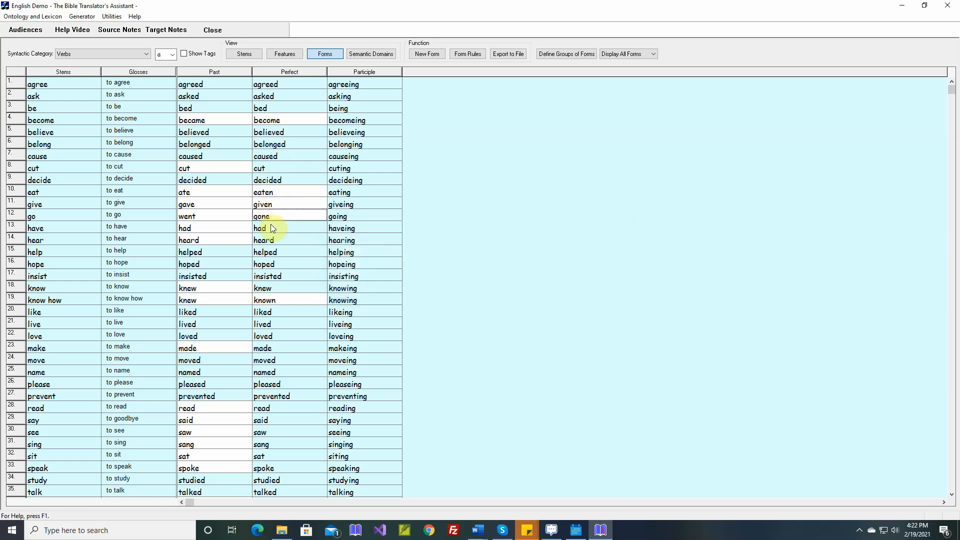
- Override the Perfect form of "know" with "known", without a sample sentence
{"action": "double_click", "coordinate": [271, 288]}
{"action": "key", "text": "BackSpace"}
{"action": "key", "text": "BackSpace"}
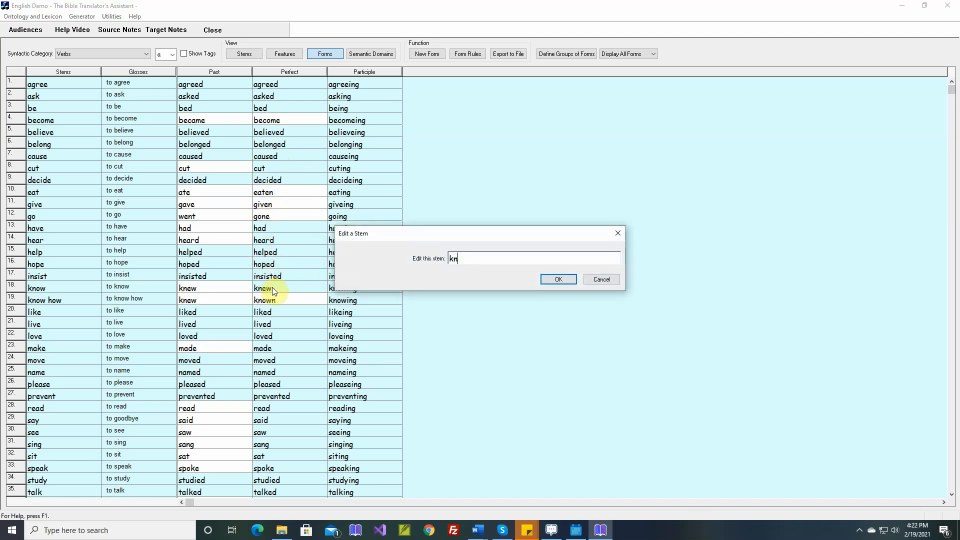
{"action": "type", "text": "own"}
{"action": "key", "text": "Return"}
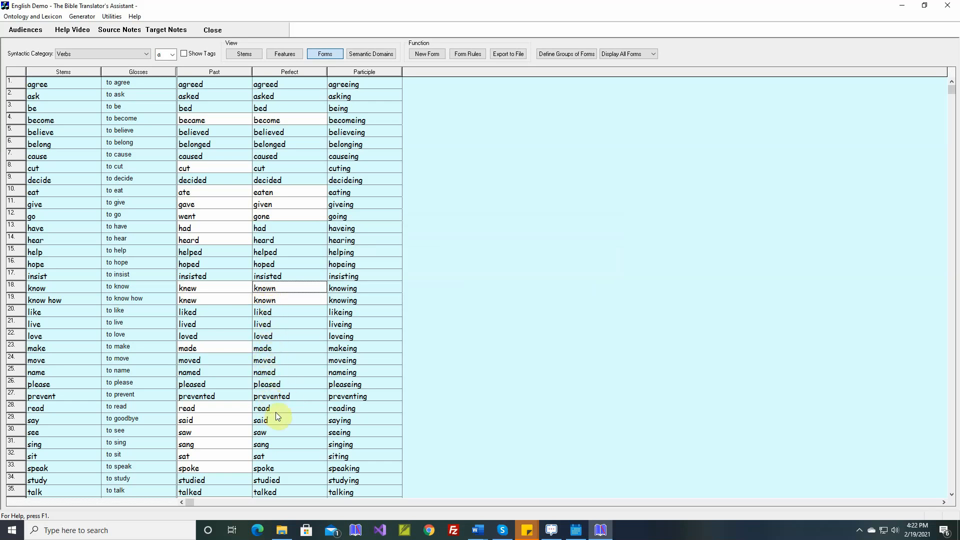
- Override the Perfect form of "see" with "seen", without a sample sentence
{"action": "double_click", "coordinate": [274, 430]}
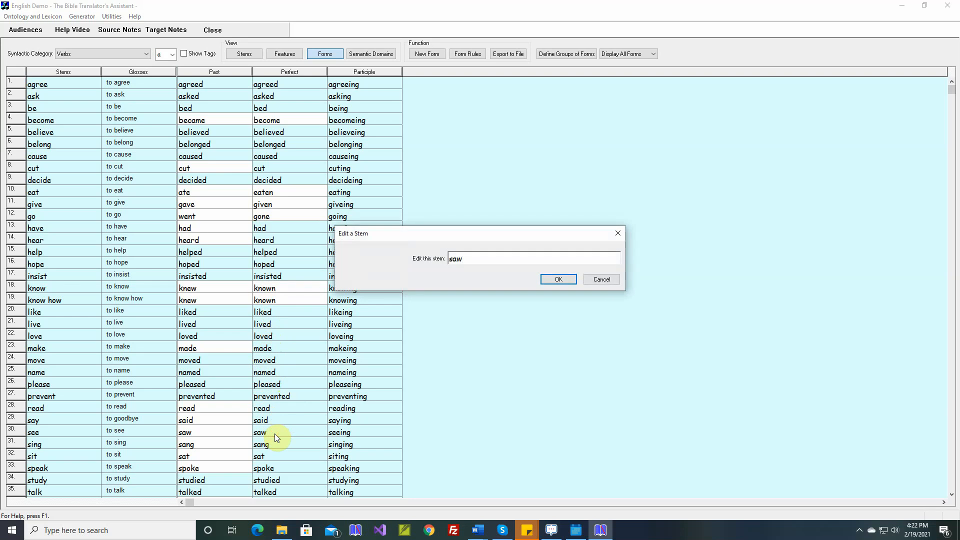
{"action": "type", "text": "seen"}
{"action": "key", "text": "Return"}
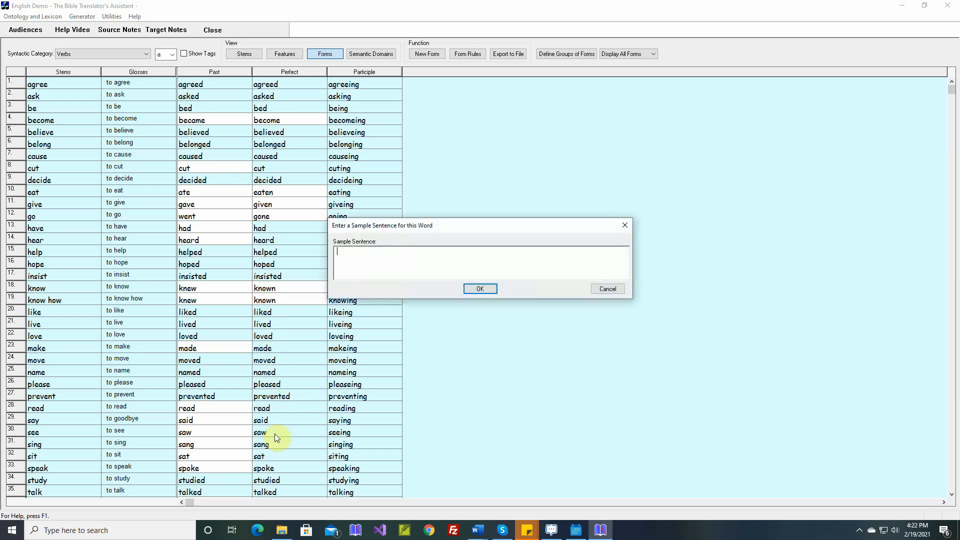
{"action": "key", "text": "Return"}
- Override the Perfect form of "sing" with "sung", without a sample sentence
{"action": "double_click", "coordinate": [276, 445]}
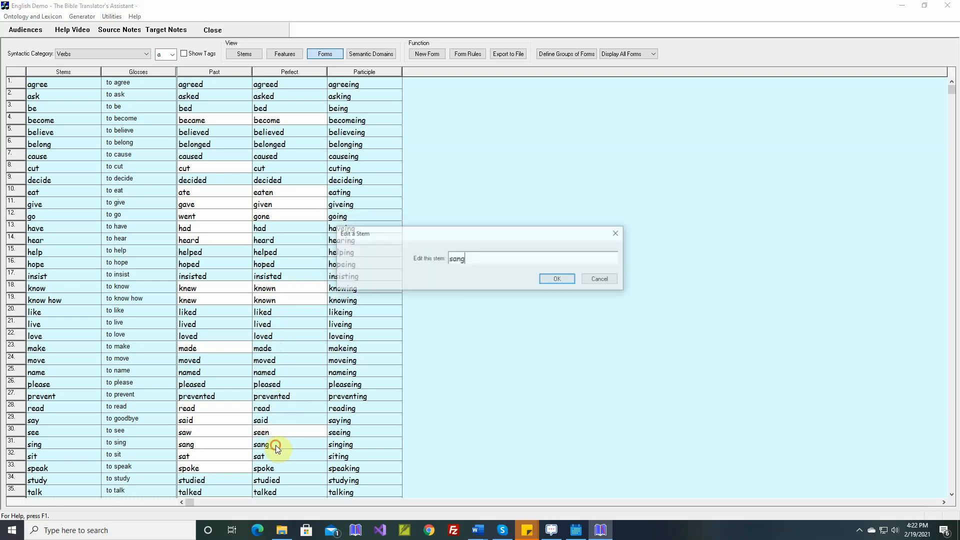
{"action": "type", "text": "sung"}
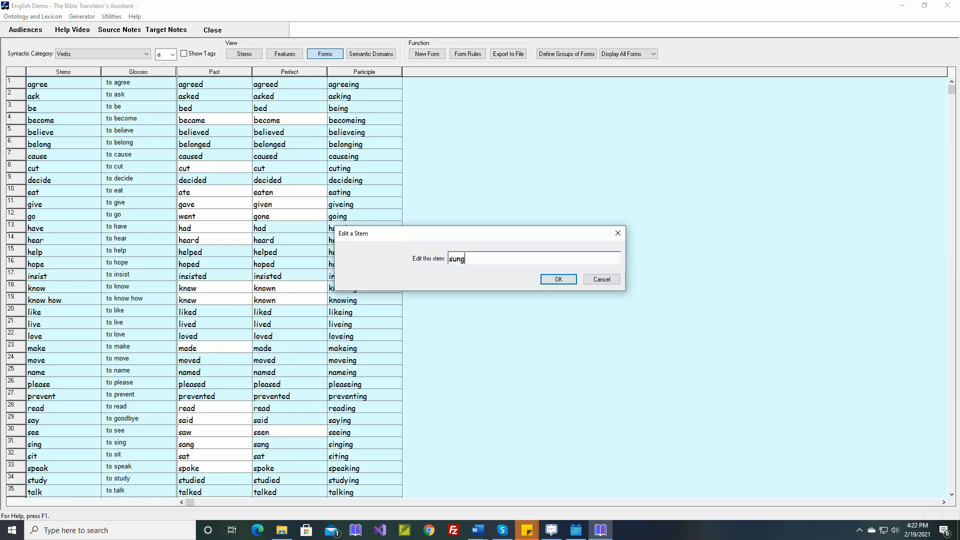
{"action": "key", "text": "Return"}
{"action": "key", "text": "Return"}
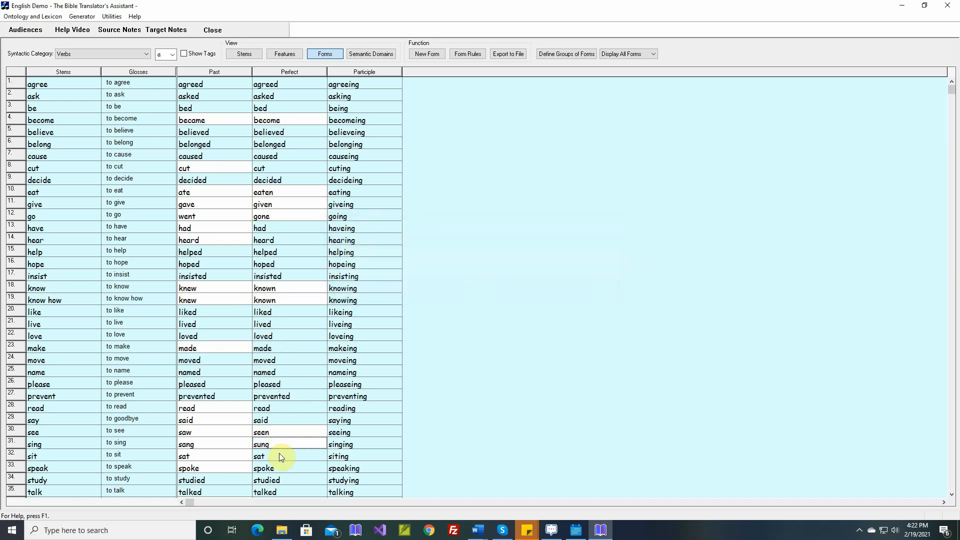
- Override the Perfect form of "speak" with "spoken", without a sample sentence
{"action": "double_click", "coordinate": [279, 468]}
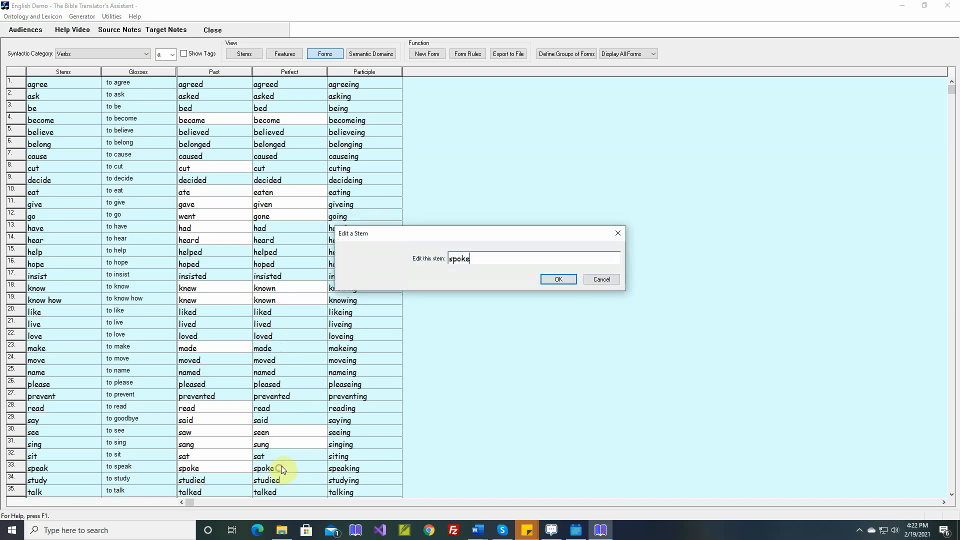
{"action": "type", "text": "n"}
{"action": "key", "text": "Return"}
{"action": "key", "text": "Return"}
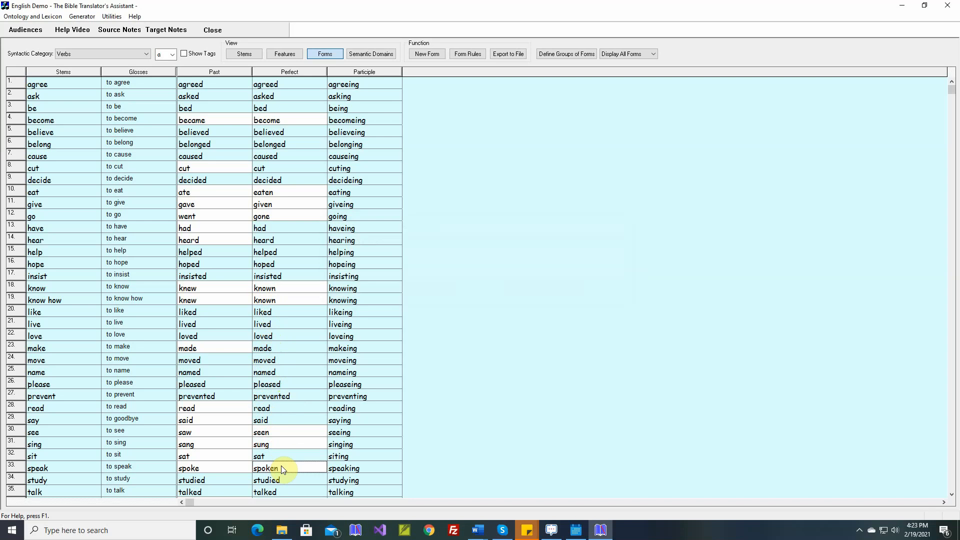
{"action": "scroll", "coordinate": [295, 473], "scroll_direction": "down", "scroll_amount": 4}
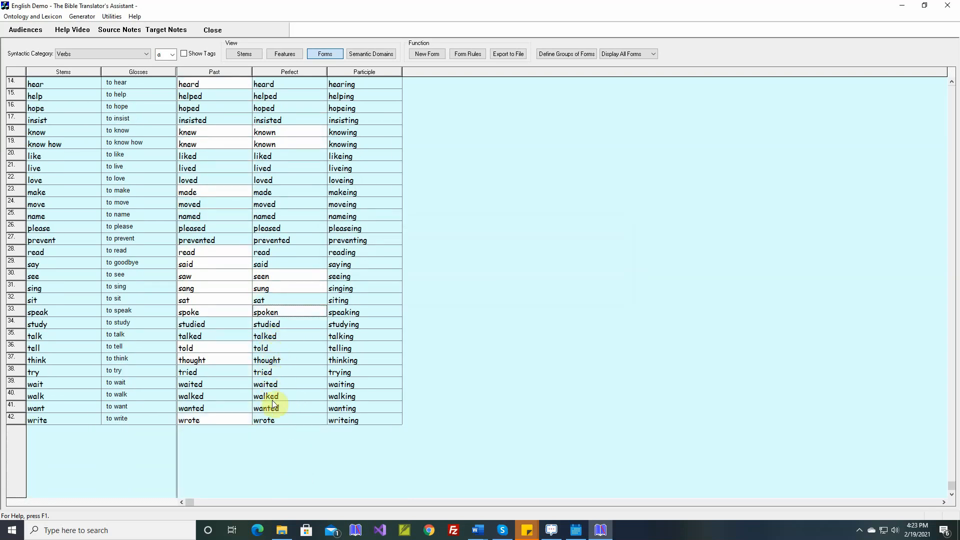
- Override the Perfect form of "write" with "written", without a sample sentence
{"action": "double_click", "coordinate": [274, 419]}
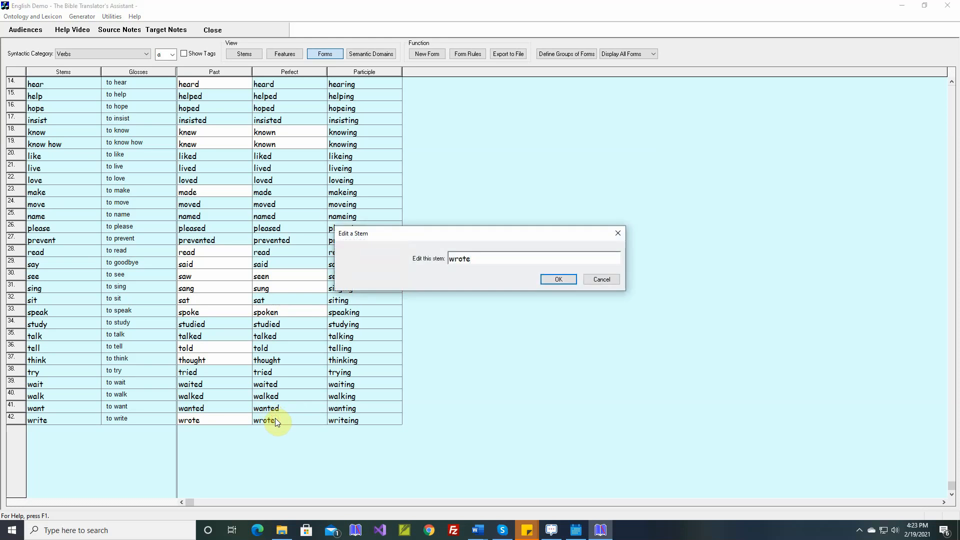
{"action": "key", "text": "BackSpace"}
{"action": "key", "text": "BackSpace"}
{"action": "key", "text": "BackSpace"}
{"action": "type", "text": "itten"}
{"action": "key", "text": "Return"}
{"action": "key", "text": "Return"}
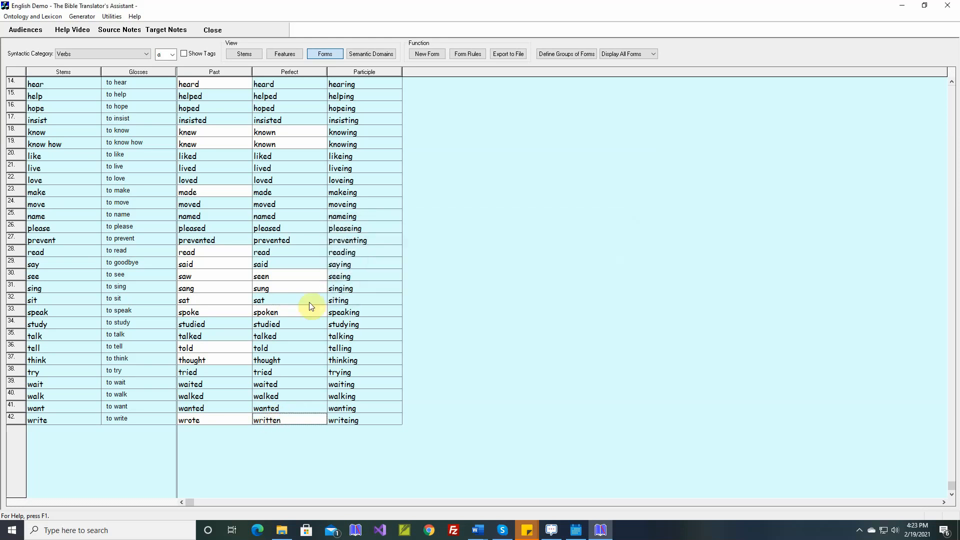
- Start a morphophonemic spellout rule in the Grammar Wizard for verbs ending with stem "e" plus suffix "ing", applying to the Participle suffix
{"action": "scroll", "coordinate": [309, 302], "scroll_direction": "up", "scroll_amount": 5}
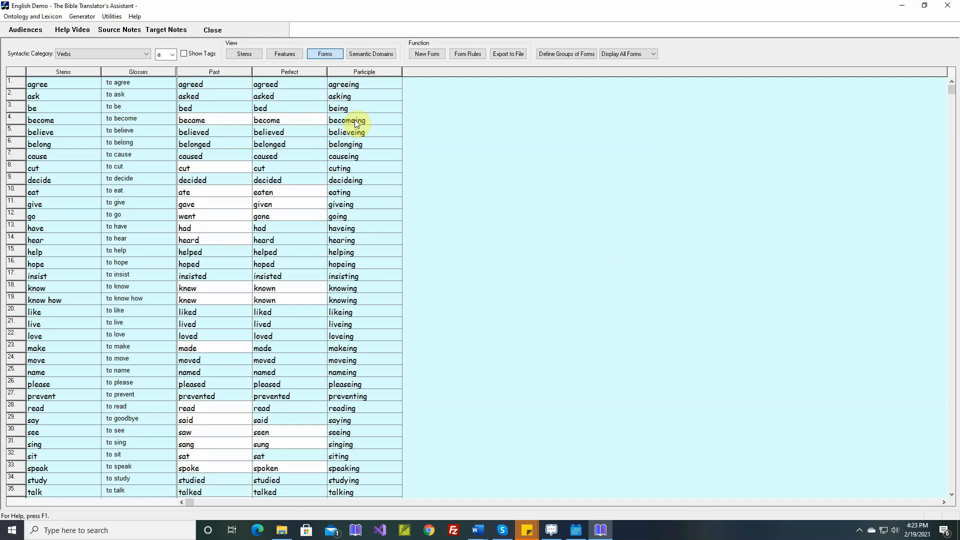
{"action": "left_click", "coordinate": [474, 58]}
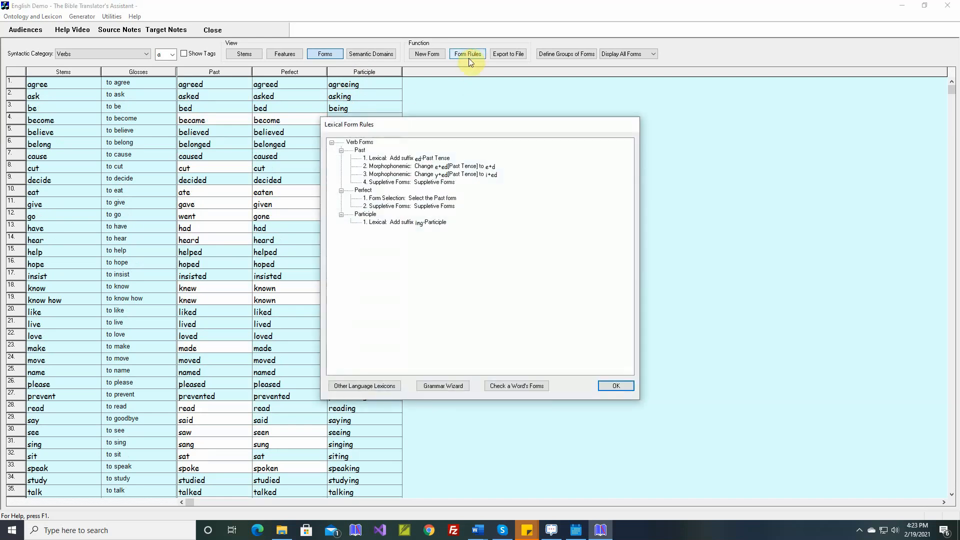
{"action": "left_click_drag", "start_coordinate": [443, 120], "coordinate": [544, 126]}
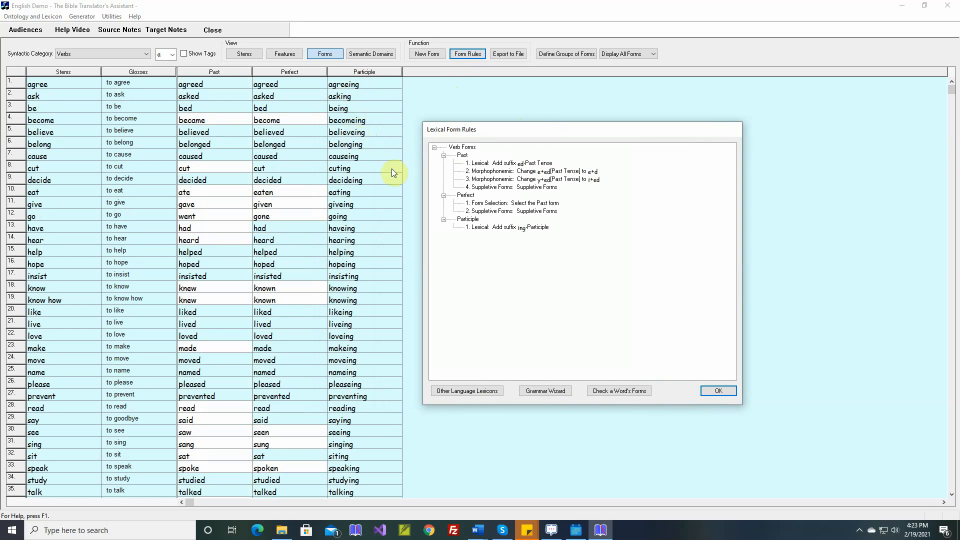
{"action": "left_click", "coordinate": [552, 389]}
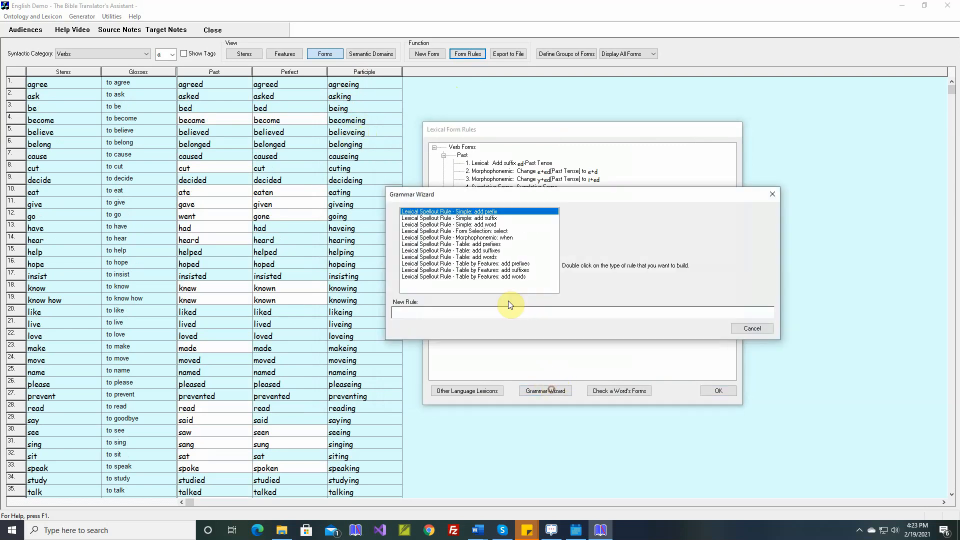
{"action": "double_click", "coordinate": [491, 240]}
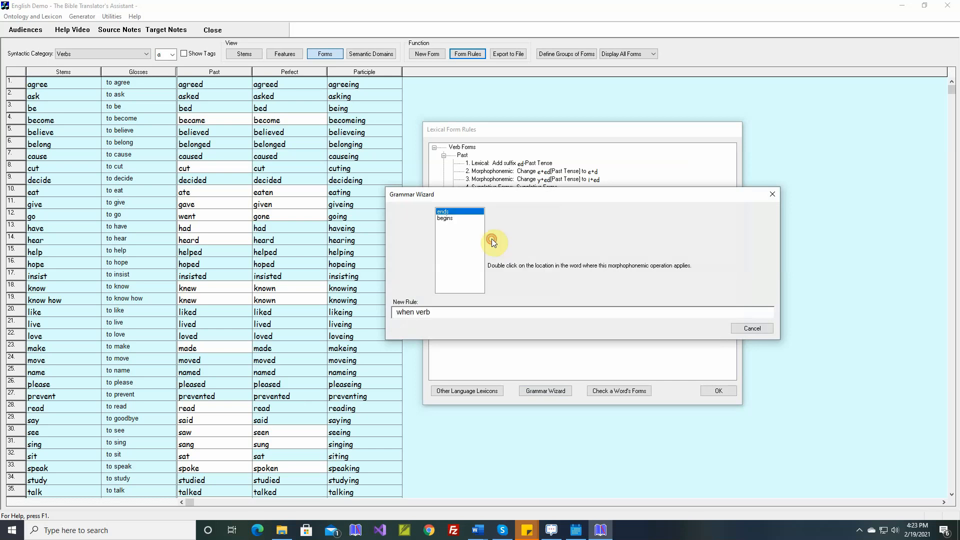
{"action": "double_click", "coordinate": [460, 212]}
{"action": "type", "text": "e"}
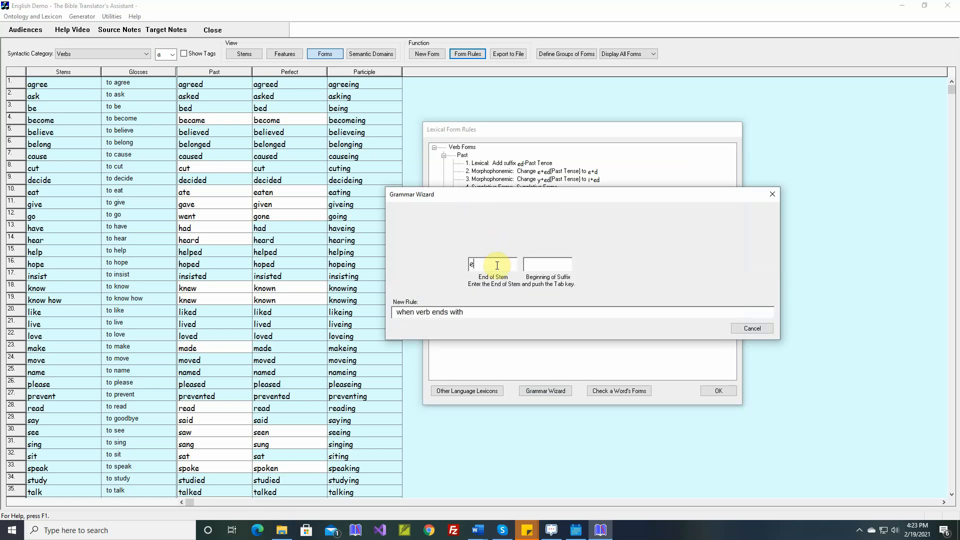
{"action": "key", "text": "Tab"}
{"action": "type", "text": "ing"}
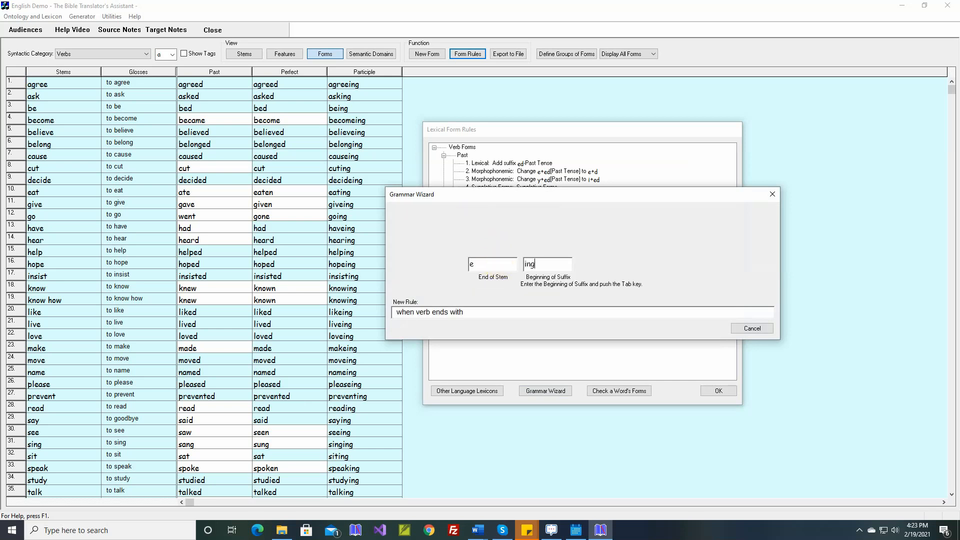
{"action": "key", "text": "Tab"}
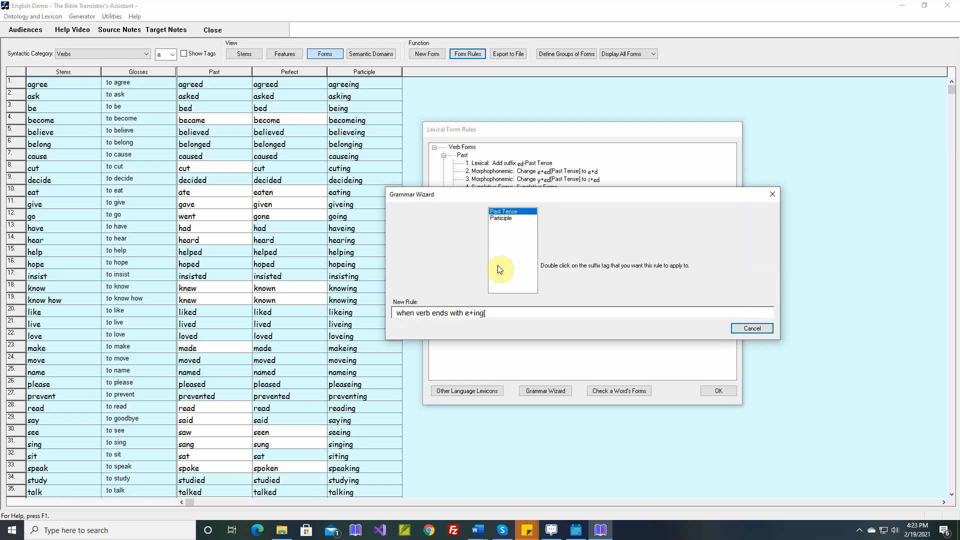
{"action": "double_click", "coordinate": [502, 219]}
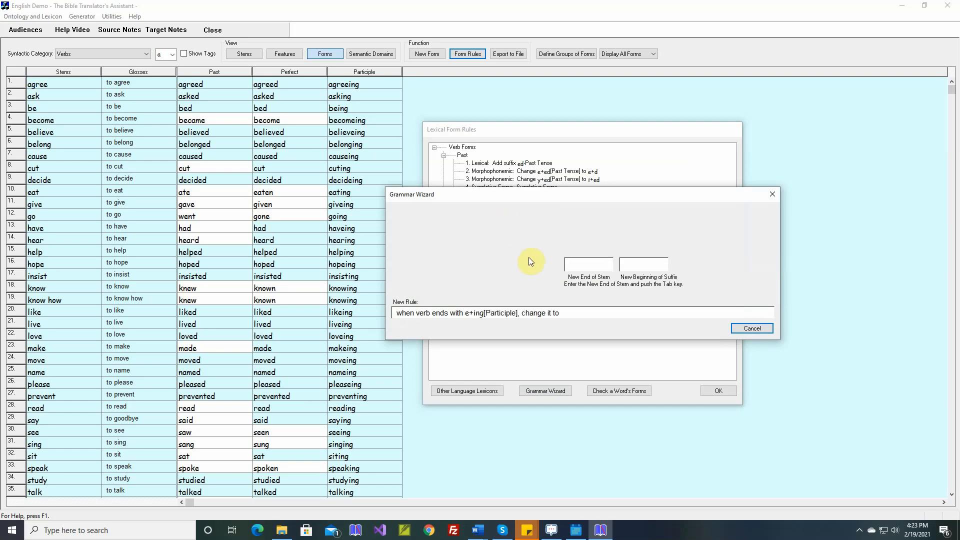
- Complete the rule's replacement with an empty new stem ending and "ing" as the new beginning of the suffix
{"action": "key", "text": "Tab"}
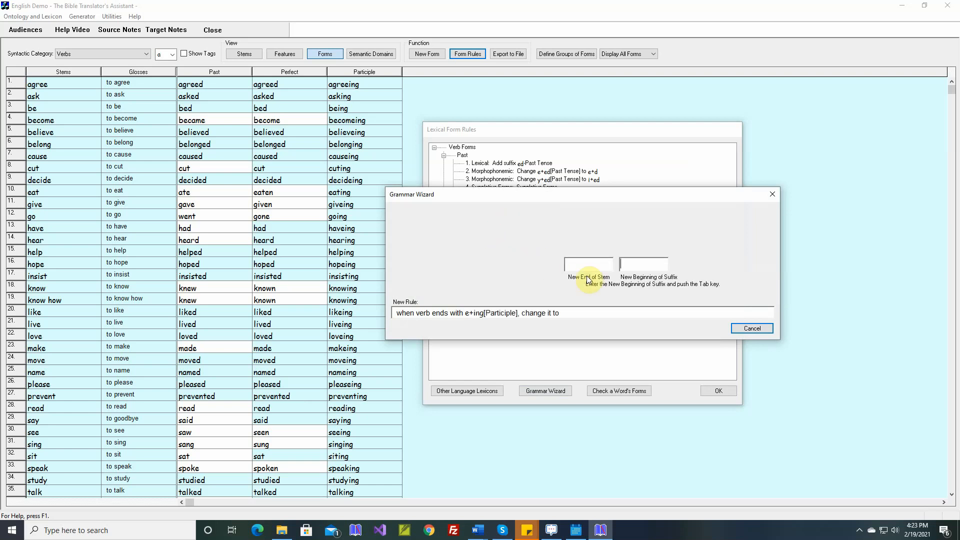
{"action": "type", "text": "ing"}
{"action": "key", "text": "Tab"}
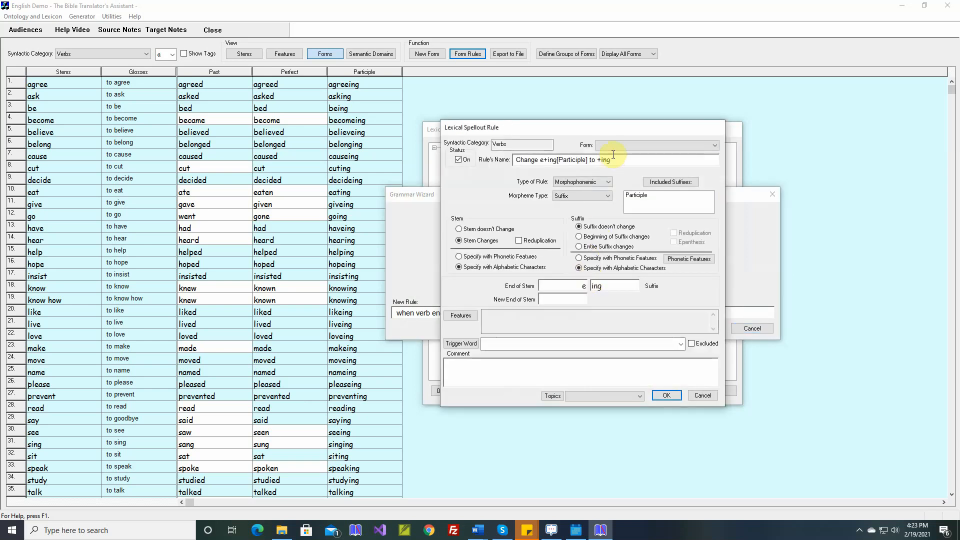
- Assign the rule to the Participle form, add the comment "believing, deciding", and save it to the lexical form rules
{"action": "left_click", "coordinate": [611, 146]}
{"action": "left_click", "coordinate": [611, 162]}
{"action": "left_click", "coordinate": [564, 367]}
{"action": "left_click", "coordinate": [565, 367]}
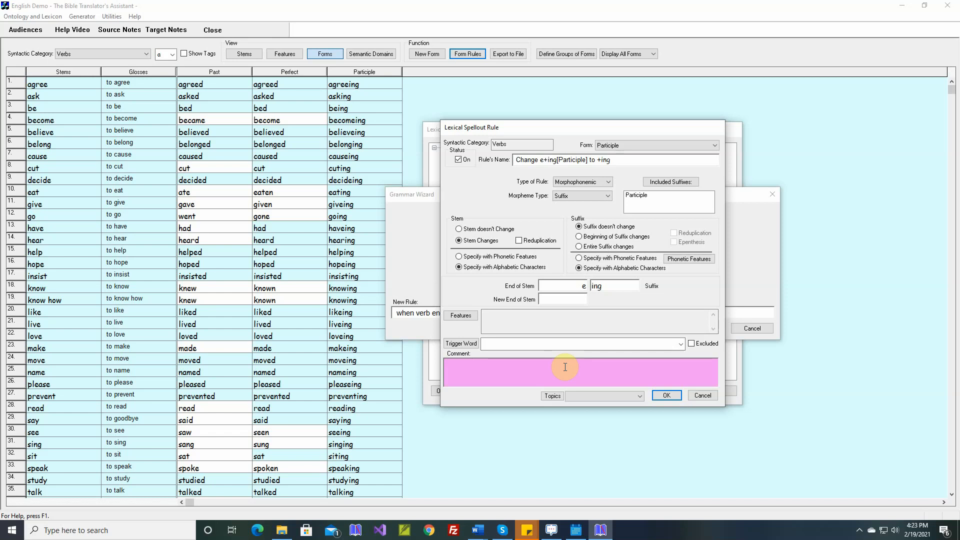
{"action": "type", "text": "believing, deciding"}
{"action": "left_click", "coordinate": [665, 394]}
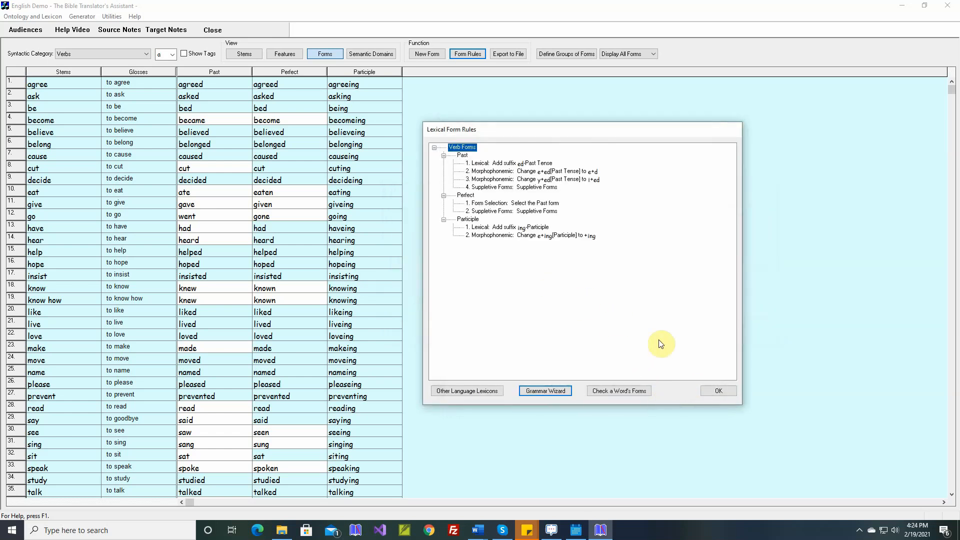
{"action": "left_click", "coordinate": [718, 391]}
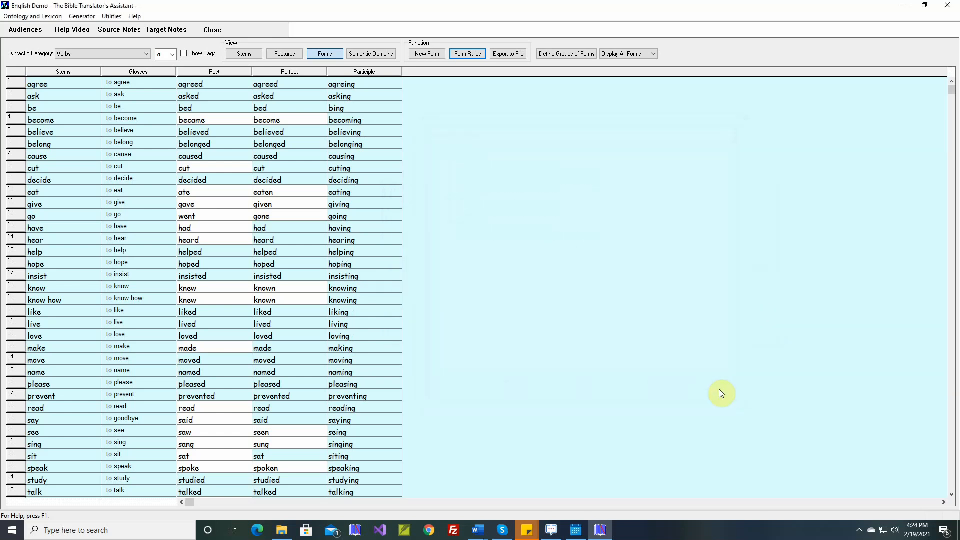
- Override the Participle form of "agree" with "agreeing", without a sample sentence
{"action": "double_click", "coordinate": [344, 85]}
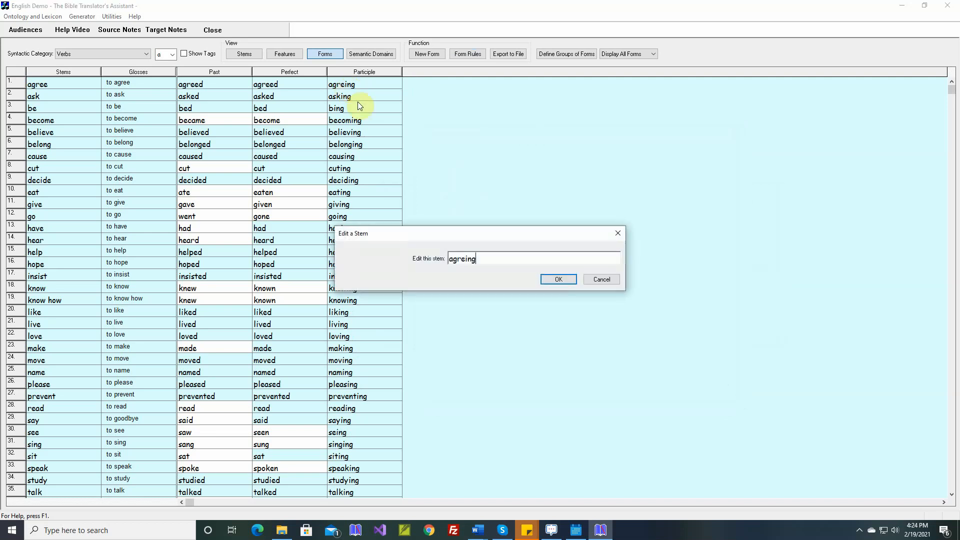
{"action": "left_click", "coordinate": [465, 258]}
{"action": "left_click", "coordinate": [556, 281]}
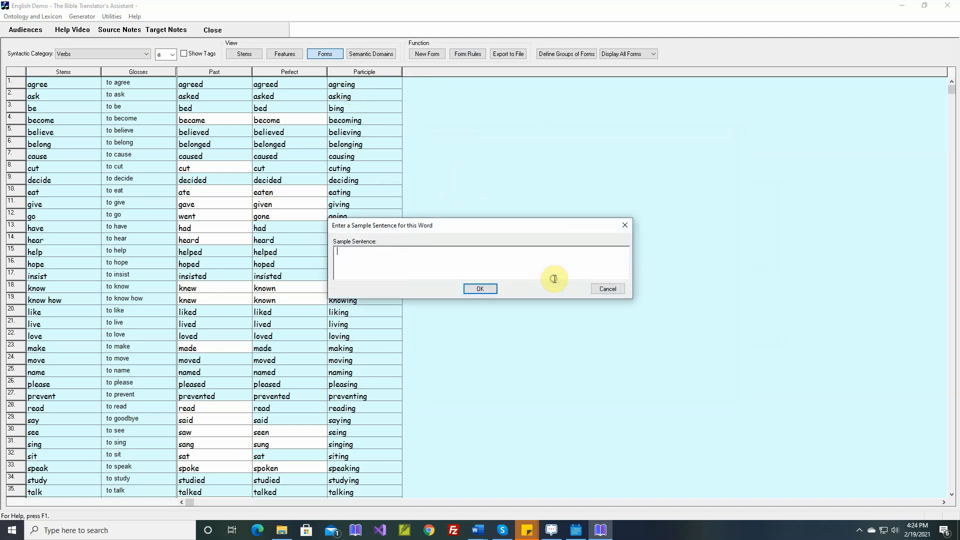
{"action": "left_click", "coordinate": [493, 288]}
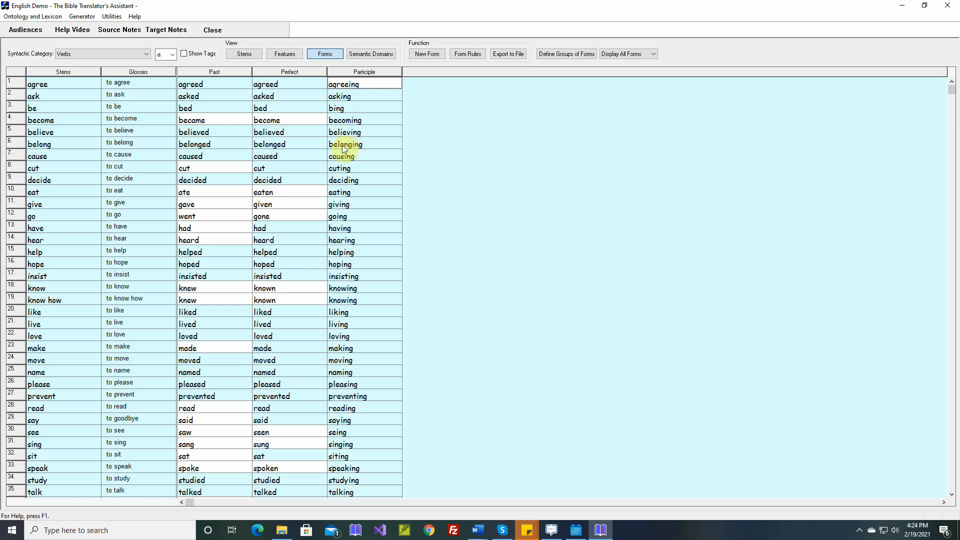
- Override the Participle form of "cut" with "cutting", without a sample sentence
{"action": "double_click", "coordinate": [350, 170]}
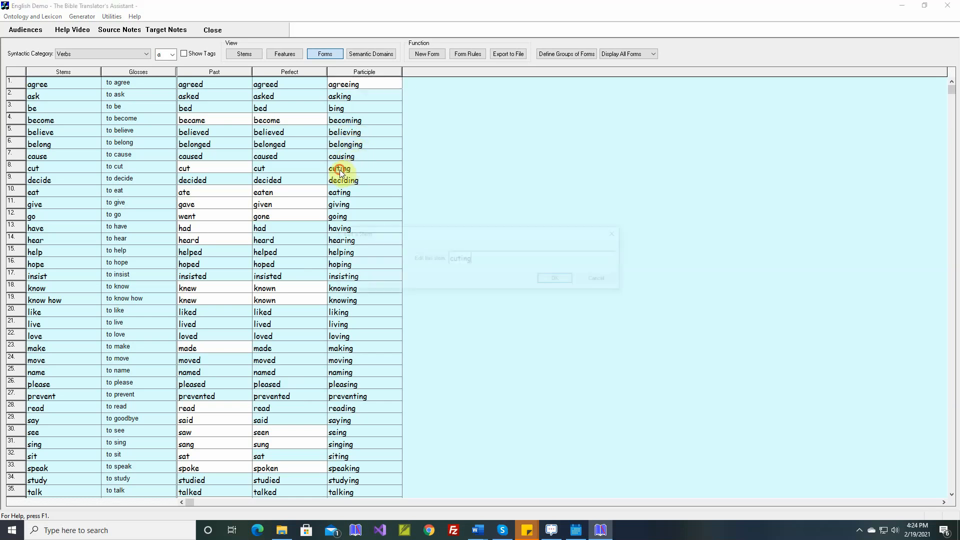
{"action": "left_click", "coordinate": [459, 259]}
{"action": "type", "text": "t"}
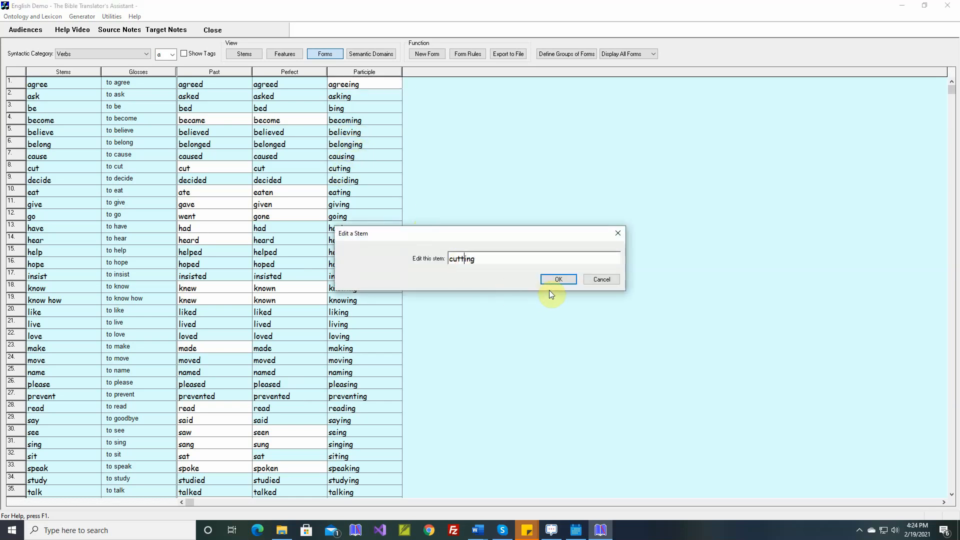
{"action": "left_click", "coordinate": [557, 281]}
{"action": "left_click", "coordinate": [493, 289]}
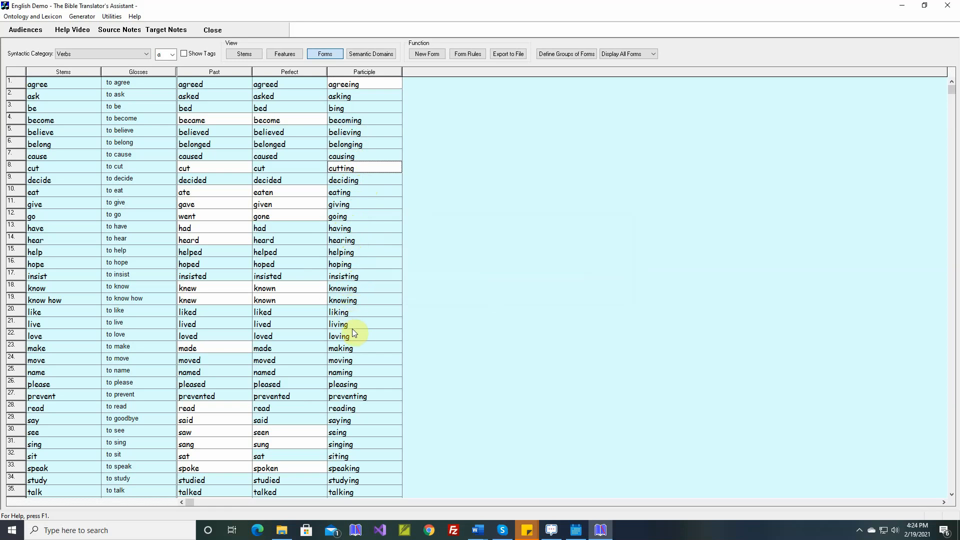
- Override the Participle form of "see" with "seeing", without a sample sentence
{"action": "double_click", "coordinate": [353, 433]}
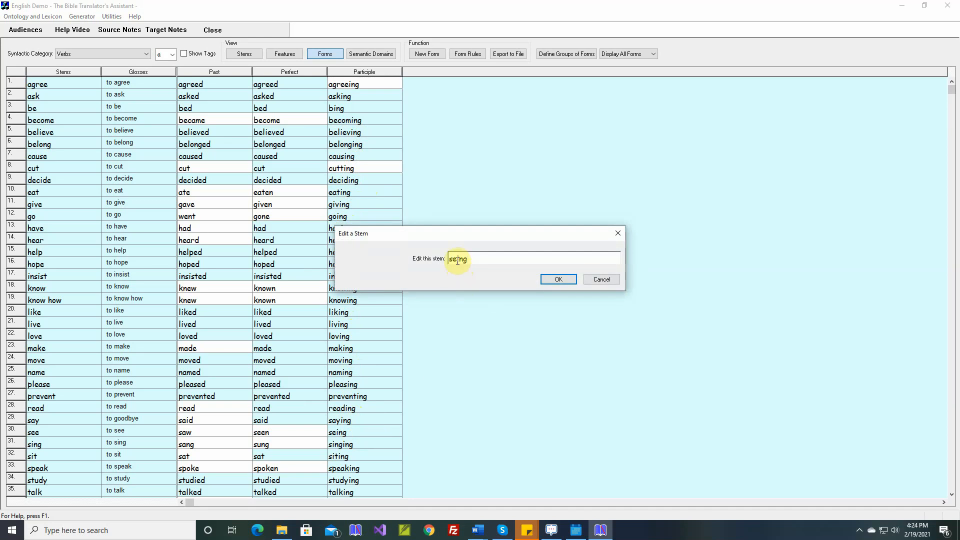
{"action": "type", "text": "e"}
{"action": "left_click", "coordinate": [558, 280]}
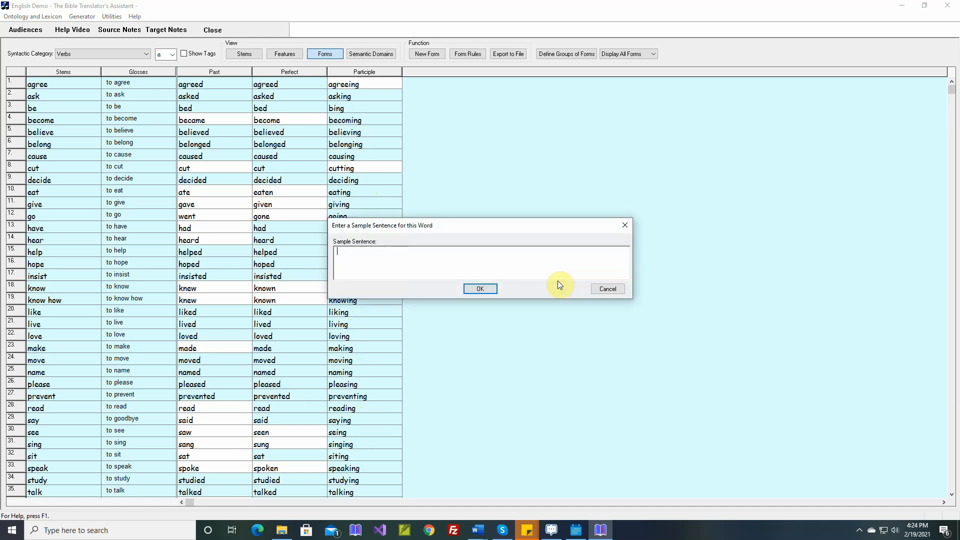
{"action": "left_click", "coordinate": [481, 289]}
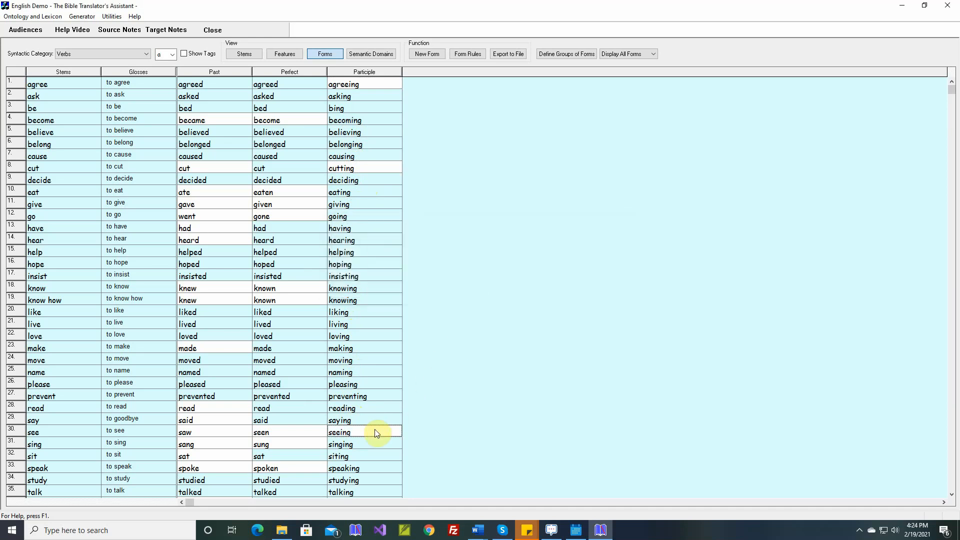
- Override the Participle form of "sit" with "sitting", without a sample sentence
{"action": "double_click", "coordinate": [339, 456]}
{"action": "left_click", "coordinate": [459, 260]}
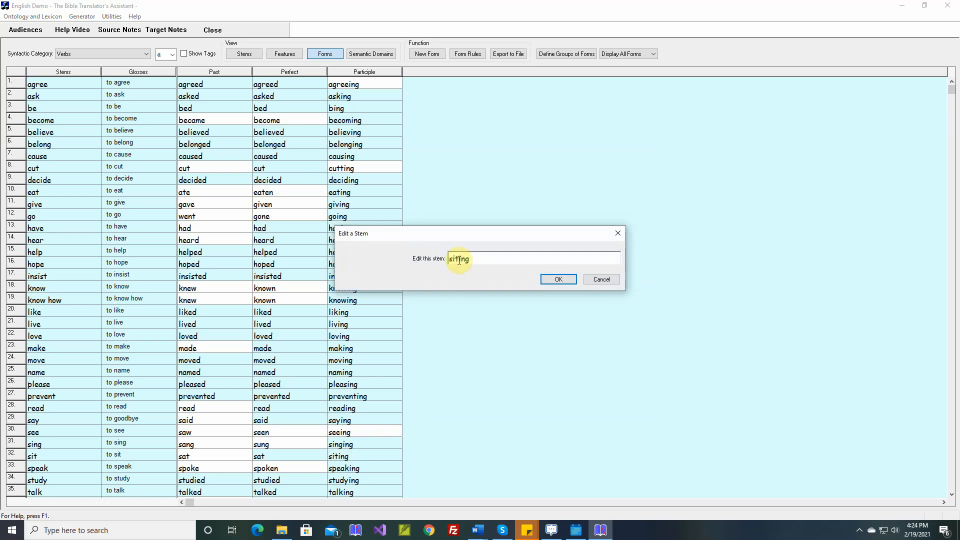
{"action": "type", "text": "t"}
{"action": "key", "text": "Return"}
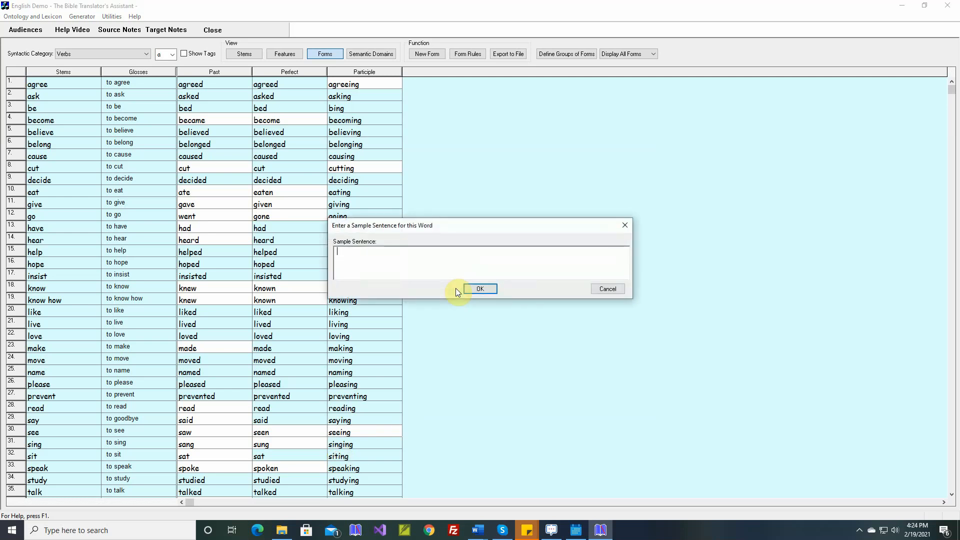
{"action": "key", "text": "Return"}
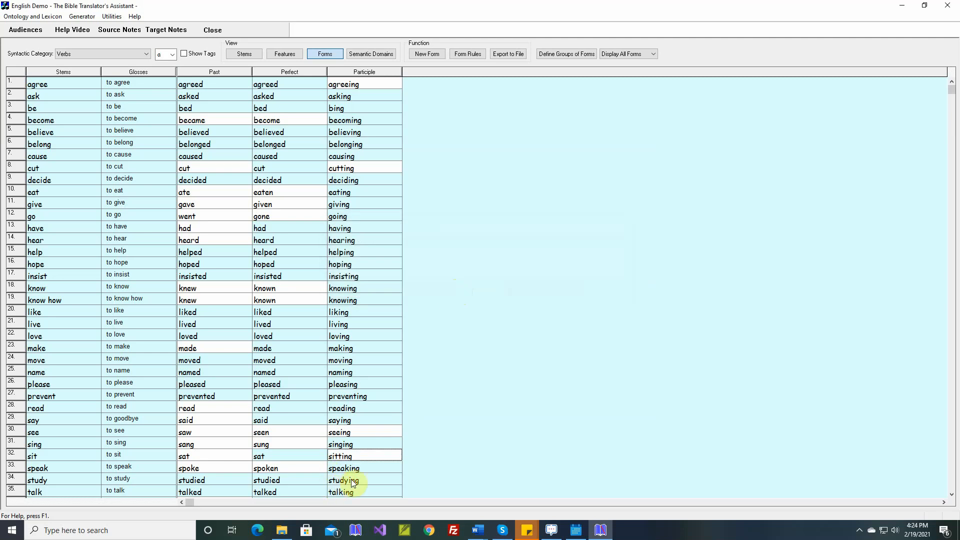
- Look over the verb forms, then open the Generator and generate the target text for verse Nouns 1:1
{"action": "scroll", "coordinate": [354, 481], "scroll_direction": "down", "scroll_amount": 5}
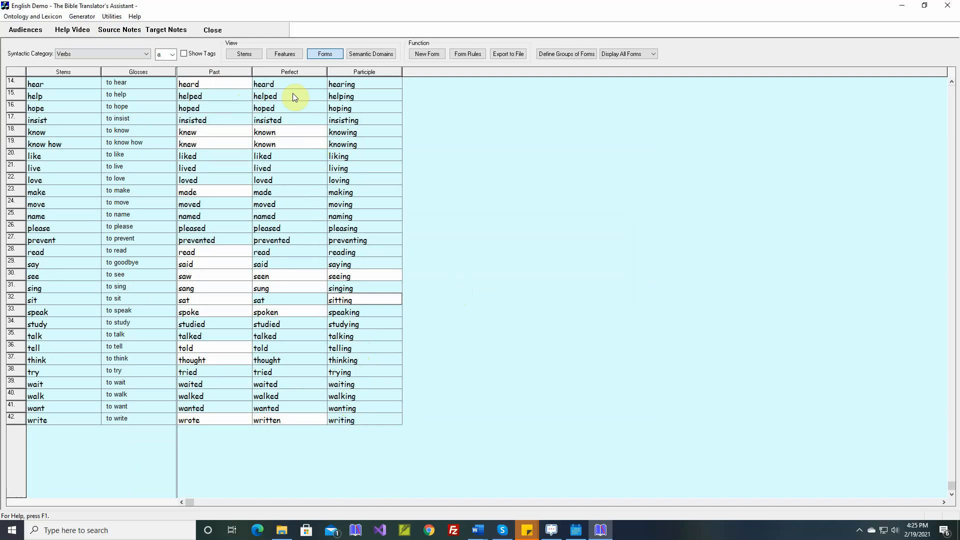
{"action": "scroll", "coordinate": [293, 96], "scroll_direction": "up", "scroll_amount": 2}
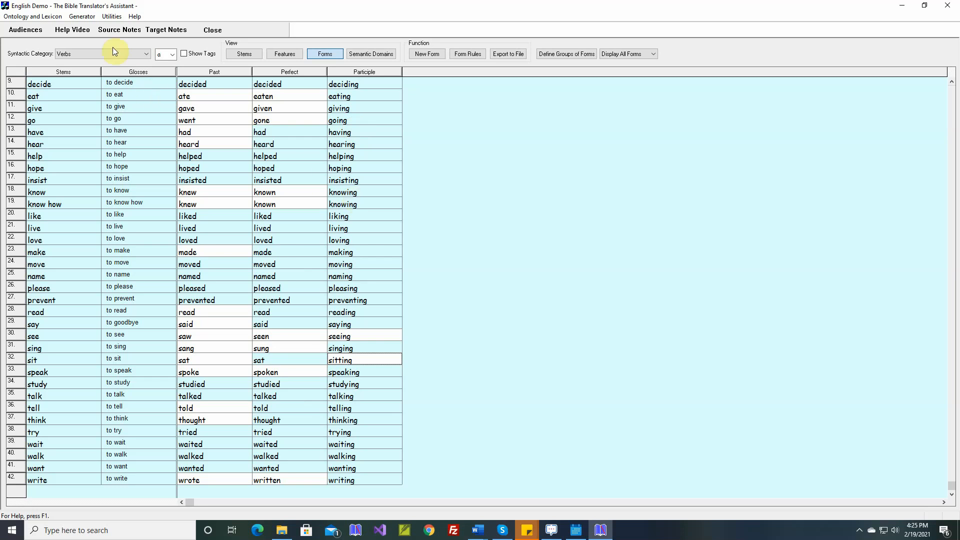
{"action": "left_click", "coordinate": [84, 18]}
{"action": "left_click", "coordinate": [93, 28]}
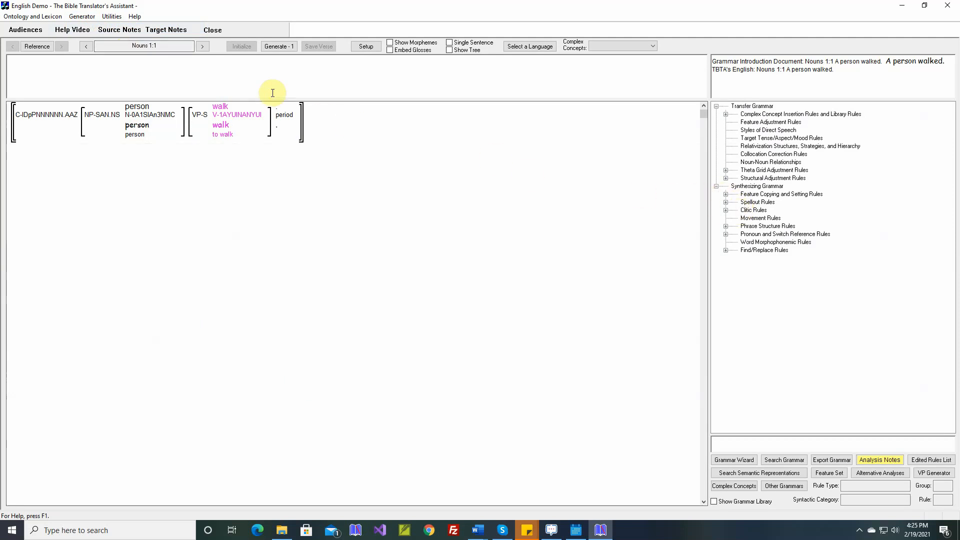
{"action": "left_click", "coordinate": [275, 49]}
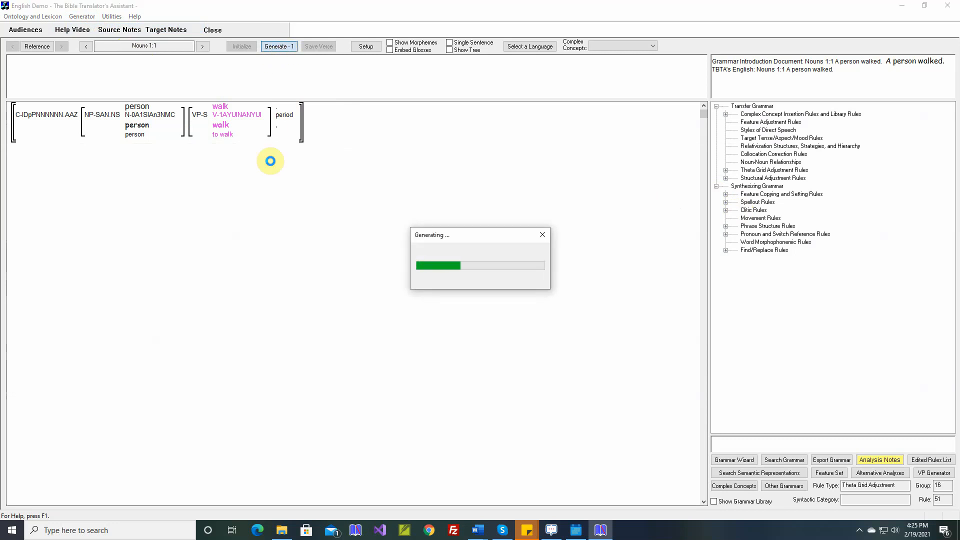
{"action": "mouse_move", "coordinate": [164, 131]}
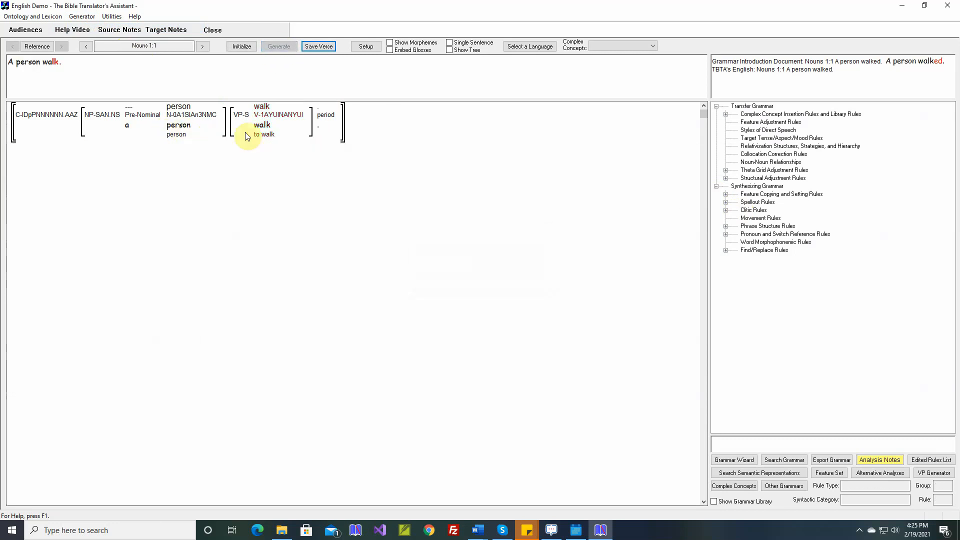
{"action": "mouse_move", "coordinate": [264, 131]}
{"action": "mouse_move", "coordinate": [285, 120]}
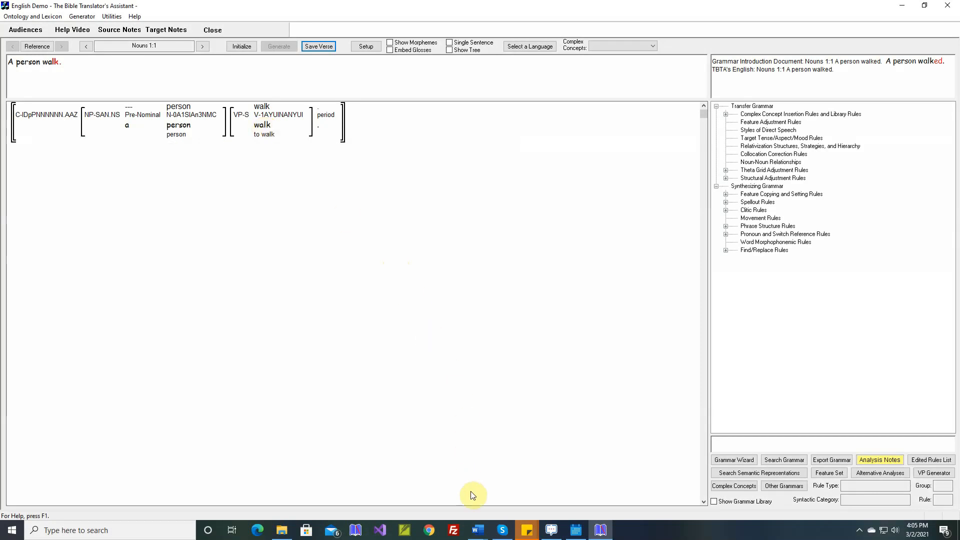
- Switch to Word and bring up the document "3. All Types of Phrases and Clauses-English.docx" with the tense and polarity table
{"action": "mouse_move", "coordinate": [483, 534]}
{"action": "left_click", "coordinate": [509, 503]}
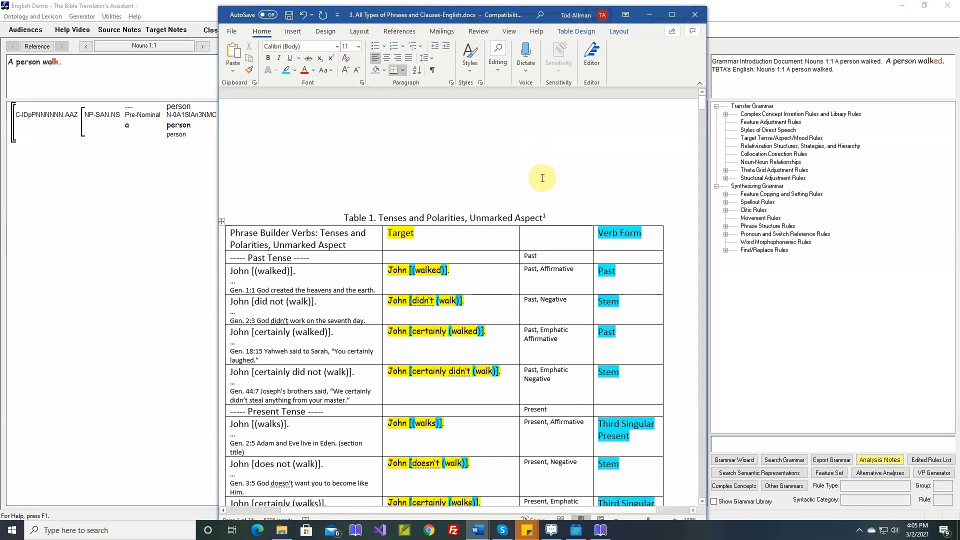
- Review the verb form listed for each tense and polarity in the table, then return to The Bible Translator's Assistant
{"action": "scroll", "coordinate": [545, 178], "scroll_direction": "down", "scroll_amount": 1}
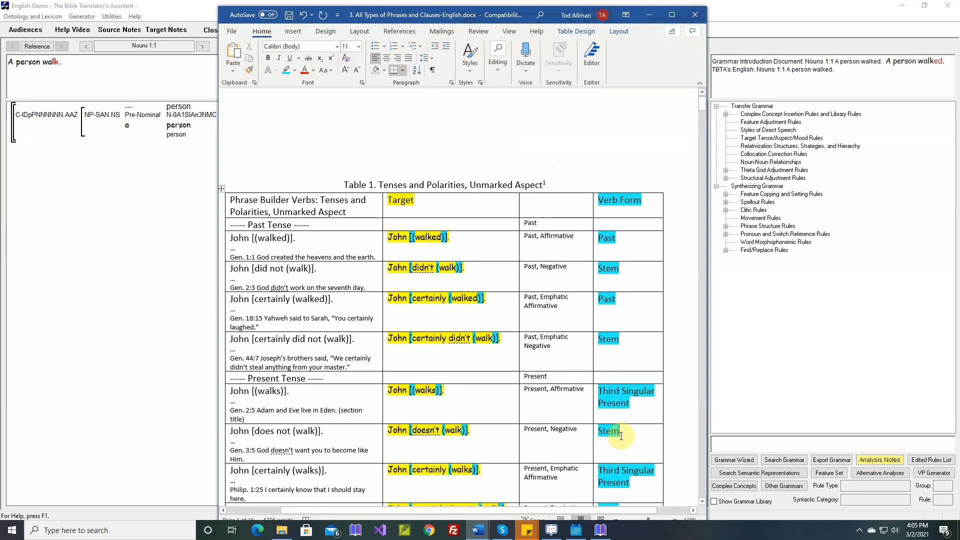
{"action": "left_click", "coordinate": [632, 481]}
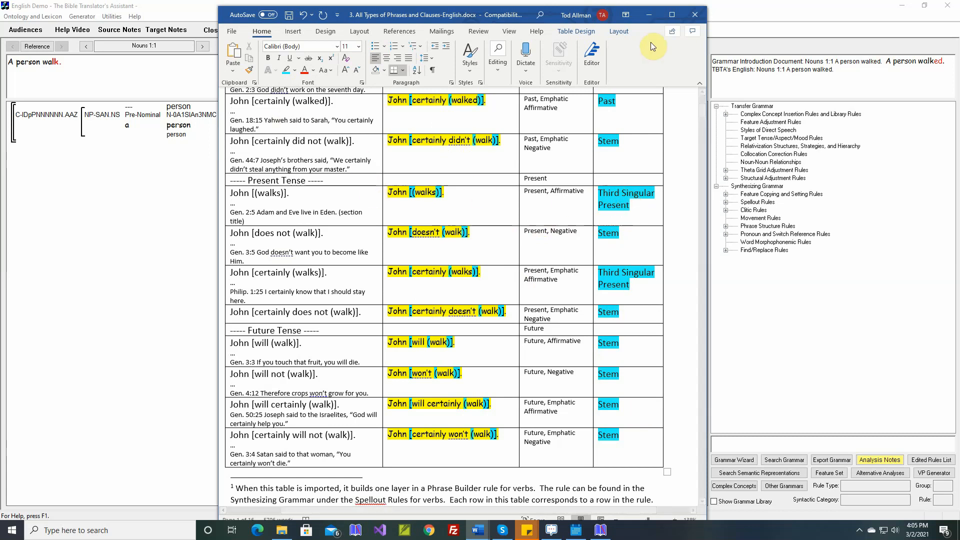
{"action": "left_click", "coordinate": [648, 16]}
- Display the verb forms in the lexicon and add a new form named "Third Singular Present" without a comment
{"action": "left_click", "coordinate": [33, 17]}
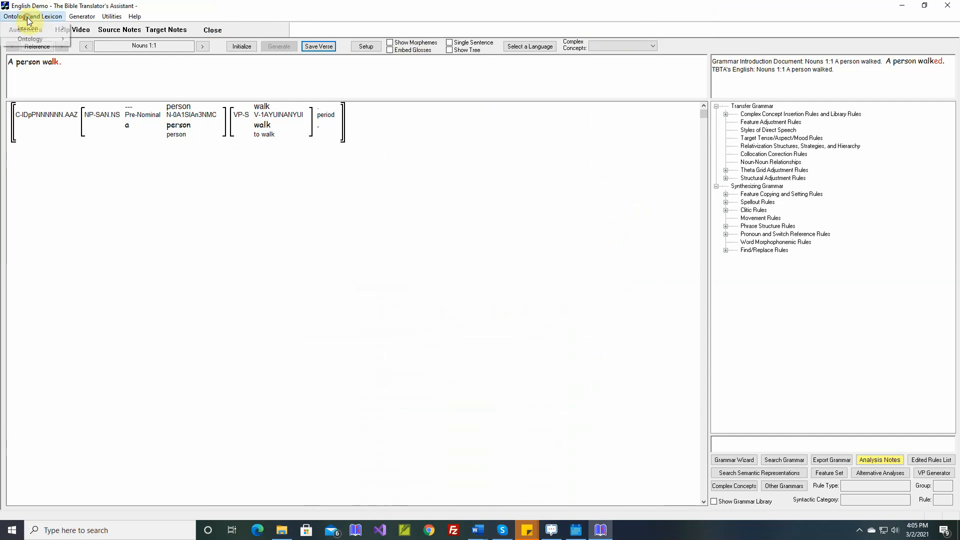
{"action": "mouse_move", "coordinate": [38, 32]}
{"action": "left_click", "coordinate": [89, 39]}
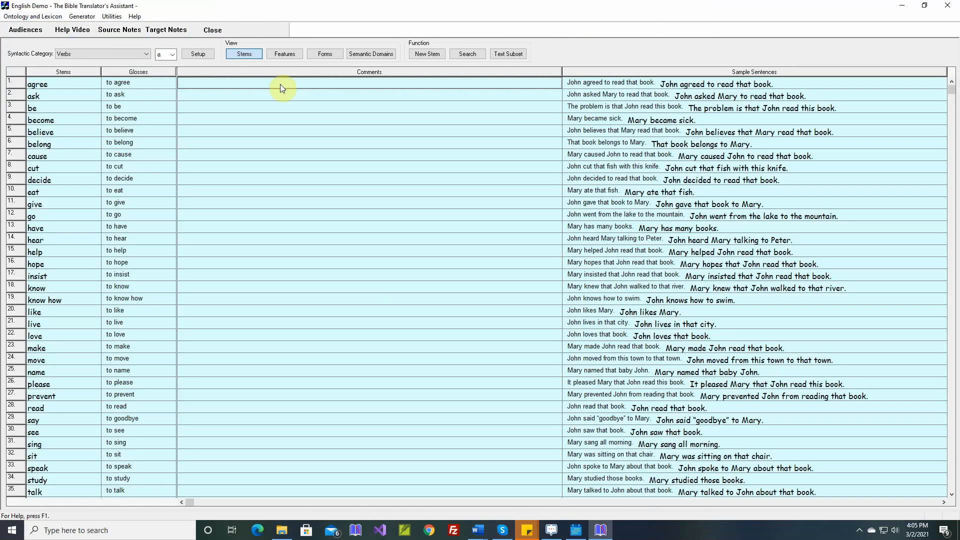
{"action": "left_click", "coordinate": [325, 54]}
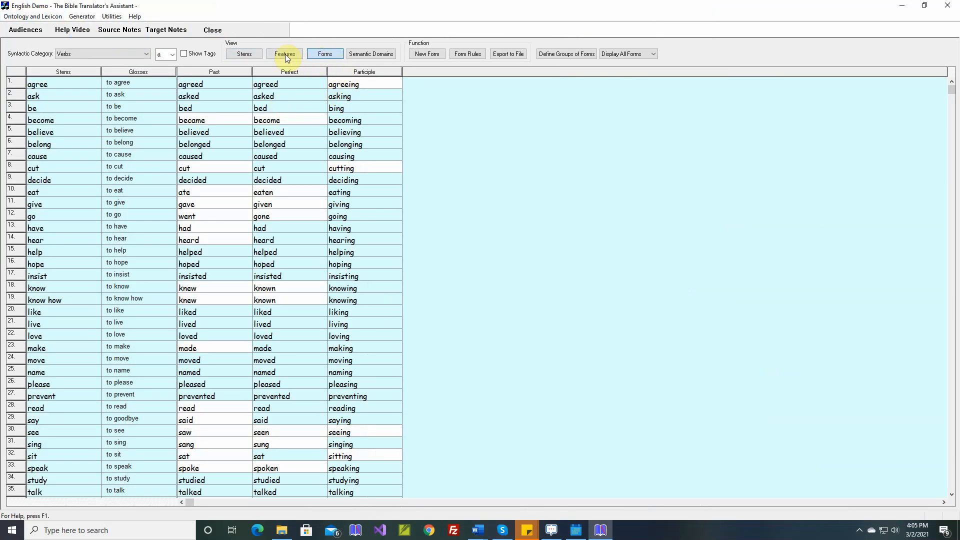
{"action": "left_click", "coordinate": [436, 55]}
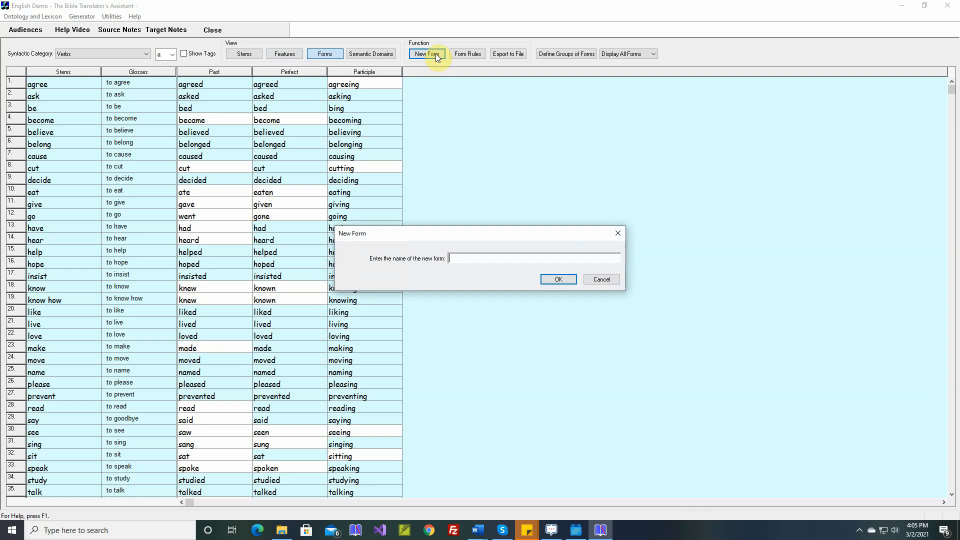
{"action": "type", "text": "Third Singular Present"}
{"action": "left_click", "coordinate": [553, 281]}
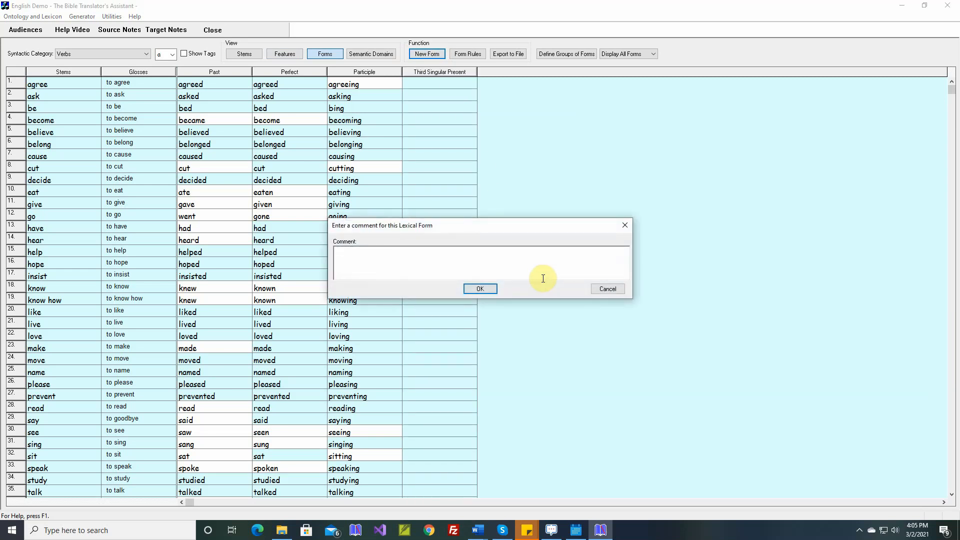
{"action": "key", "text": "Return"}
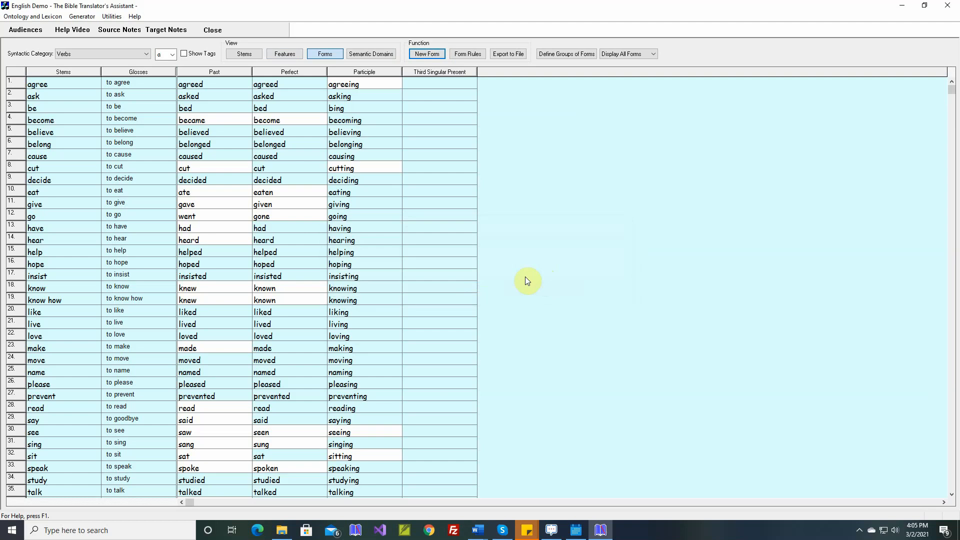
- Build a simple lexical spellout rule that adds the suffix "s" with the tag "Third Singular Present" to verbs
{"action": "left_click", "coordinate": [470, 54]}
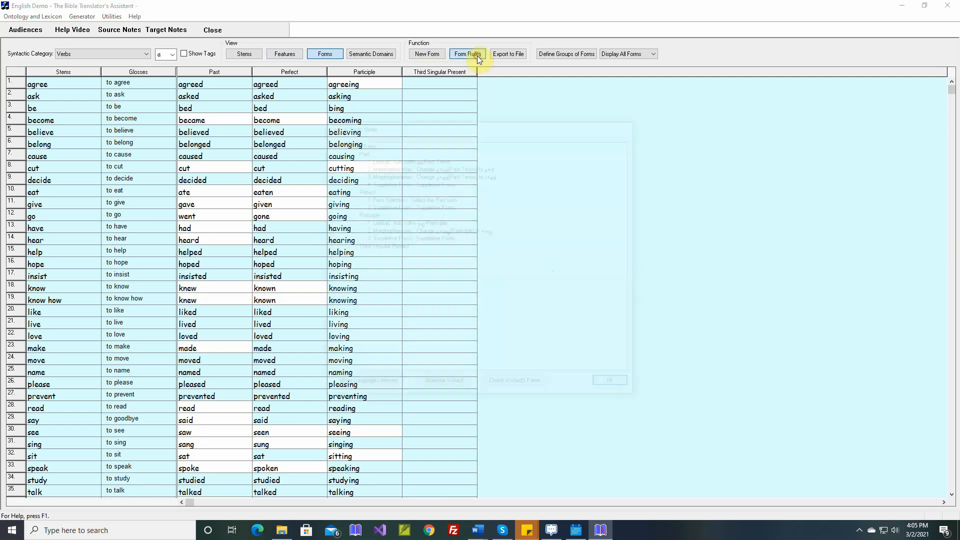
{"action": "left_click", "coordinate": [438, 384]}
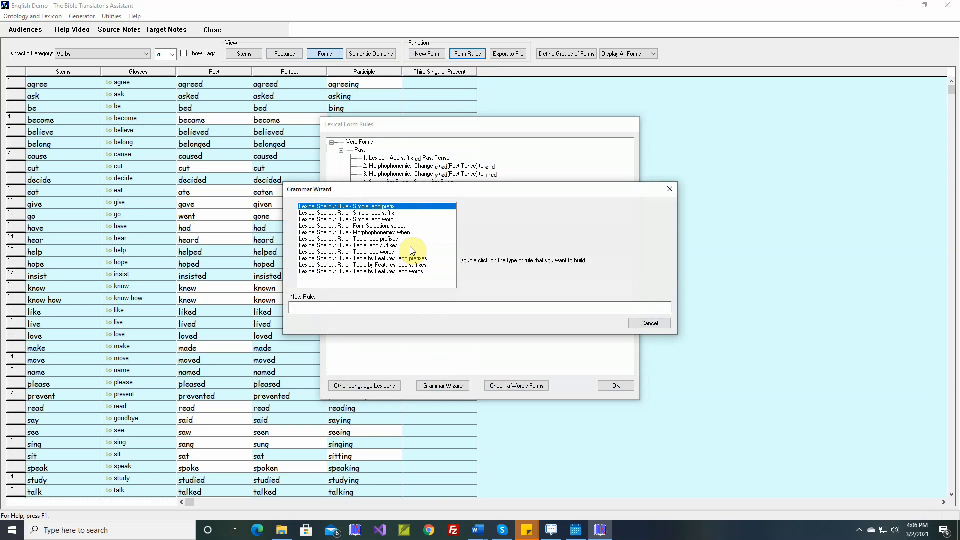
{"action": "double_click", "coordinate": [386, 214]}
{"action": "type", "text": "s"}
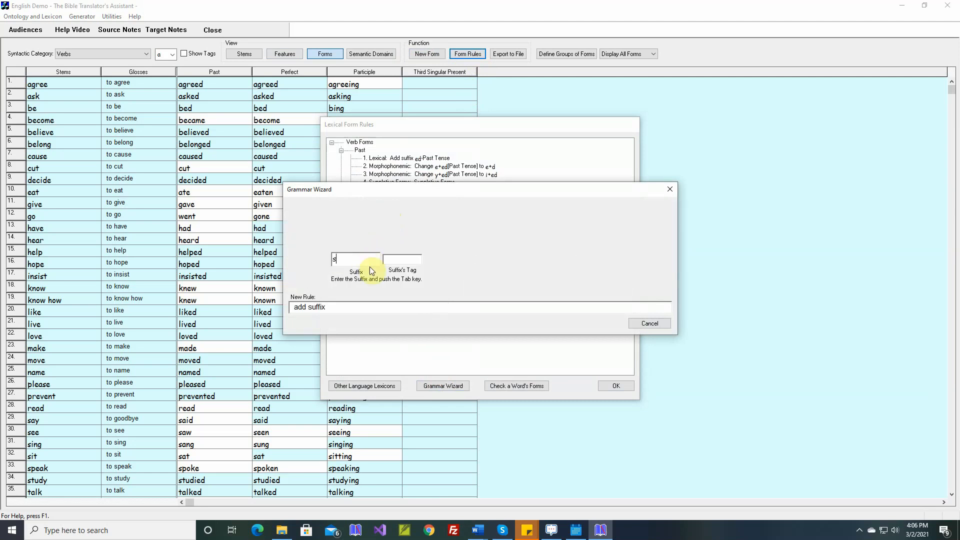
{"action": "left_click", "coordinate": [400, 260]}
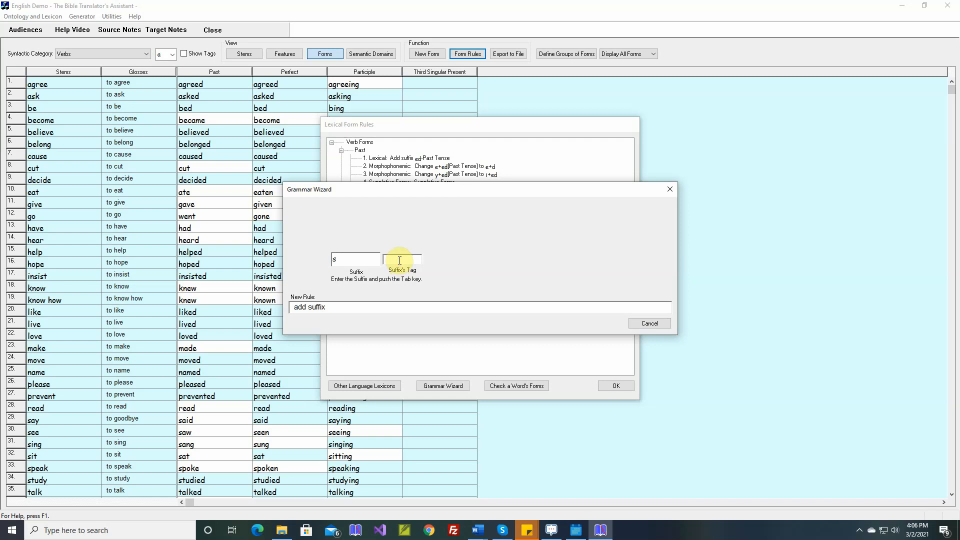
{"action": "type", "text": "Third Singu"}
{"action": "type", "text": "lar Present"}
{"action": "key", "text": "Tab"}
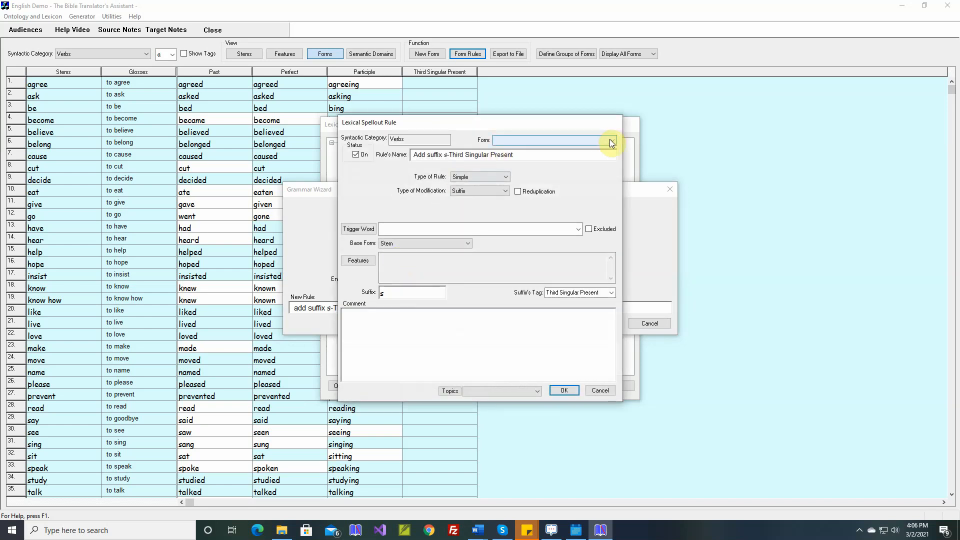
- Assign the "s" suffix rule to the Third Singular Present form, add the comment "asks, eats, walks, jumps", and save it to the form rules
{"action": "left_click", "coordinate": [612, 142]}
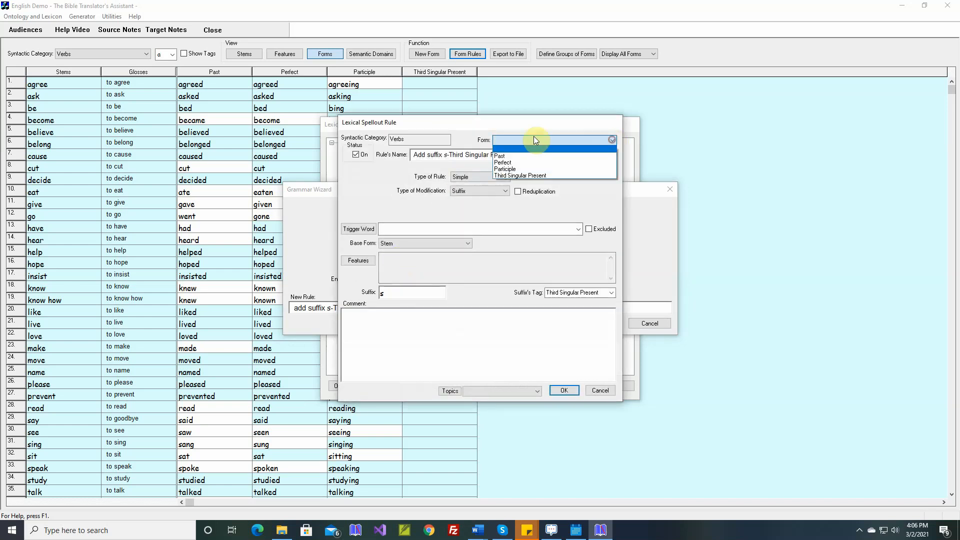
{"action": "left_click", "coordinate": [523, 176]}
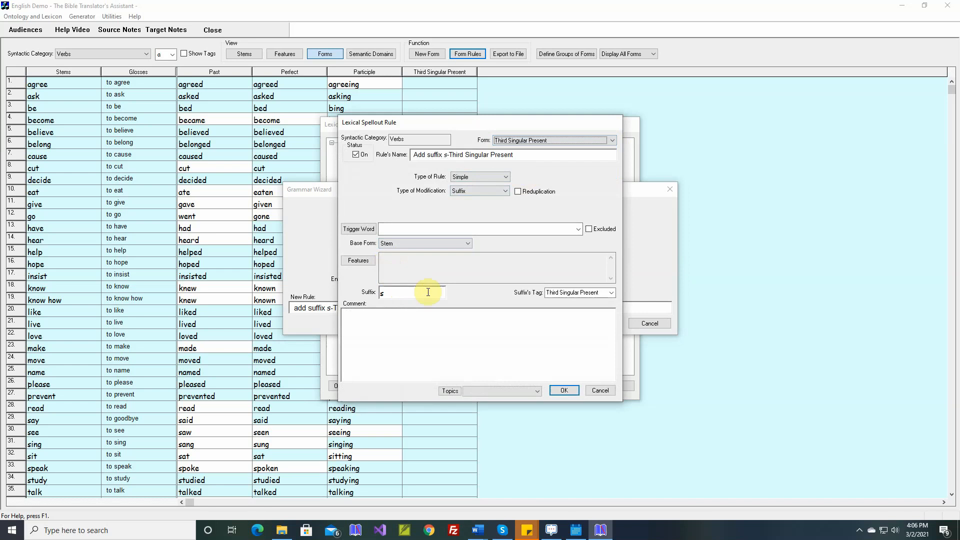
{"action": "left_click", "coordinate": [424, 313]}
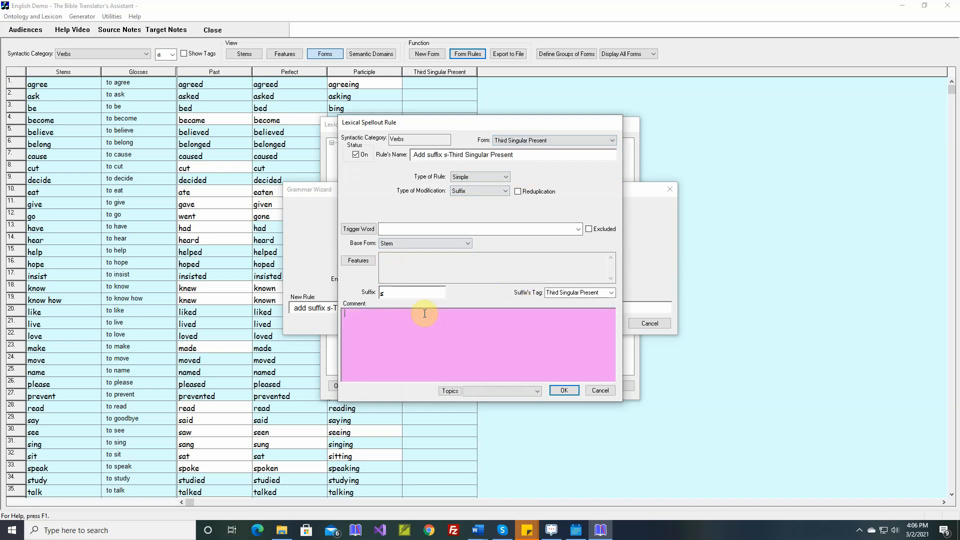
{"action": "type", "text": "asks, eats, walks, jumps"}
{"action": "left_click", "coordinate": [564, 391]}
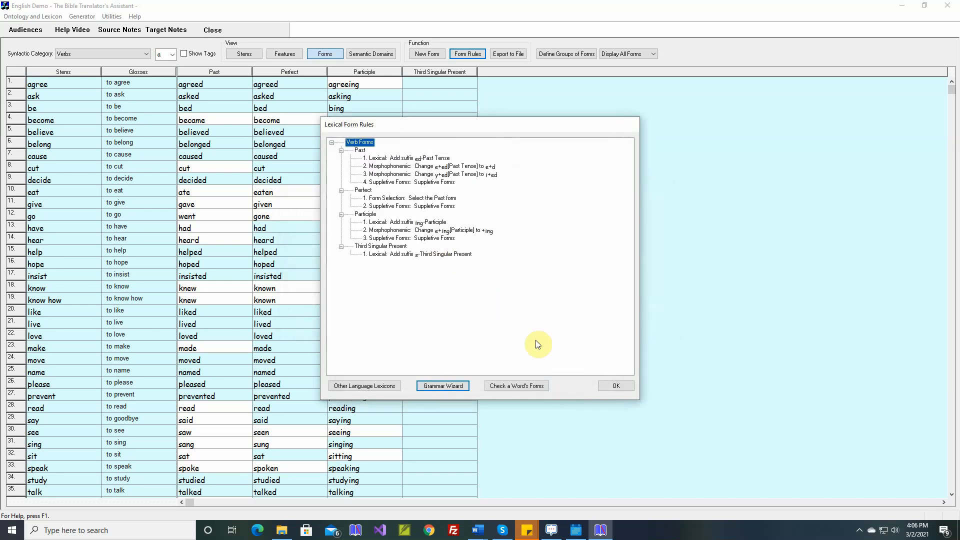
{"action": "left_click", "coordinate": [611, 387]}
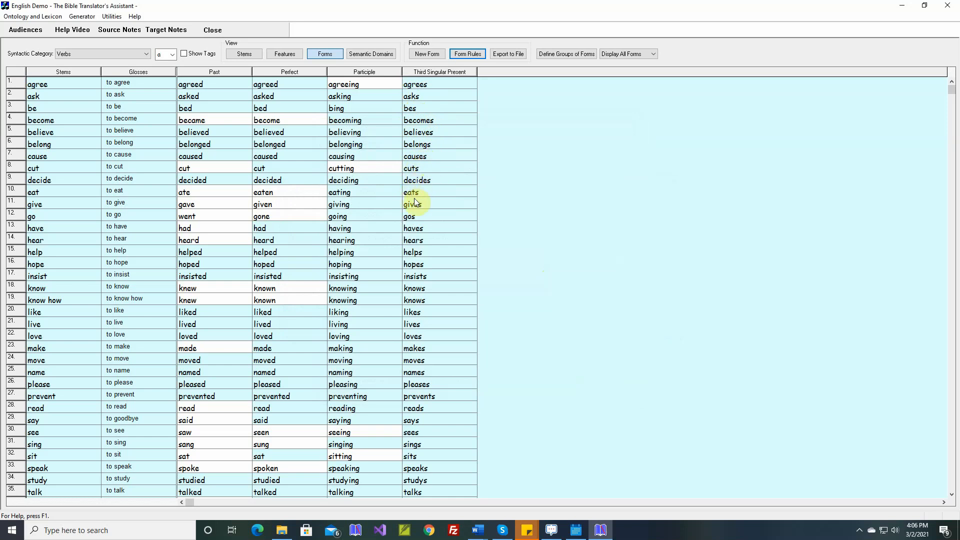
- Override the Third Singular Present form of "go" with "goes", without a sample sentence
{"action": "double_click", "coordinate": [417, 215]}
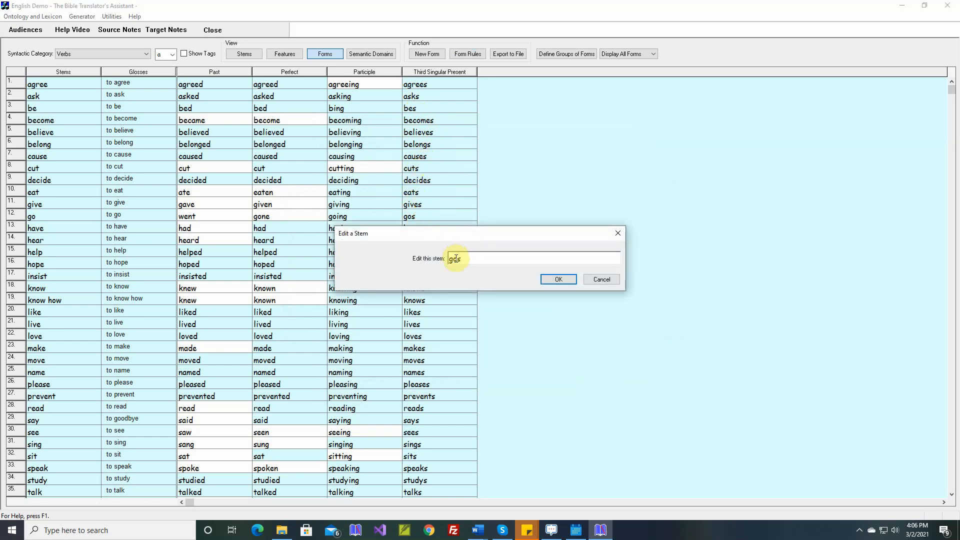
{"action": "left_click", "coordinate": [456, 258]}
{"action": "type", "text": "e"}
{"action": "left_click", "coordinate": [552, 282]}
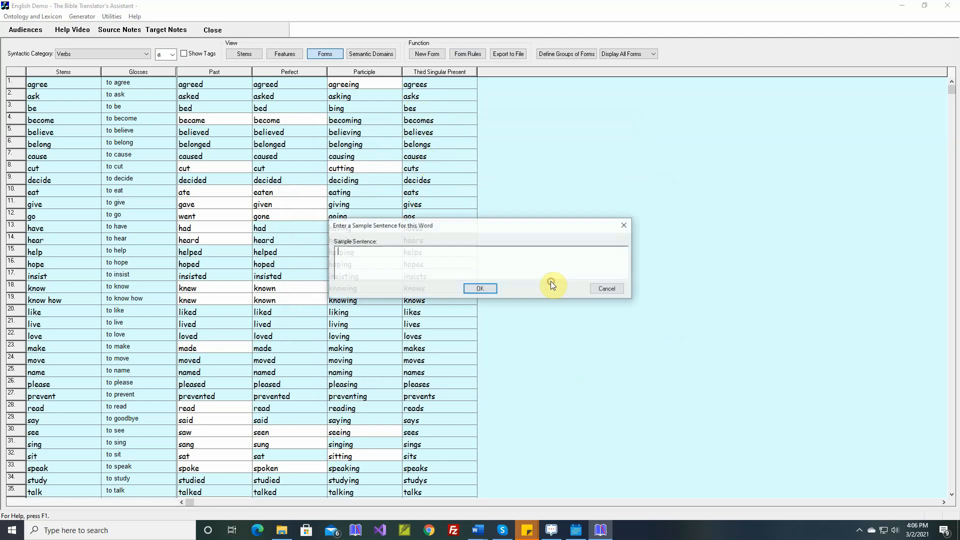
{"action": "left_click", "coordinate": [488, 292]}
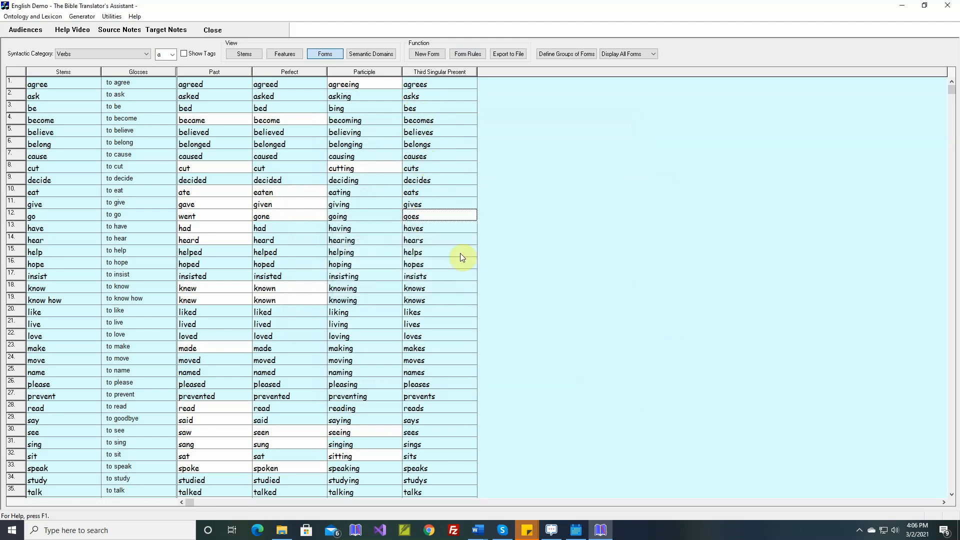
- Override the Third Singular Present form of "have" with "has", without a sample sentence
{"action": "double_click", "coordinate": [422, 232]}
{"action": "key", "text": "BackSpace"}
{"action": "key", "text": "BackSpace"}
{"action": "key", "text": "BackSpace"}
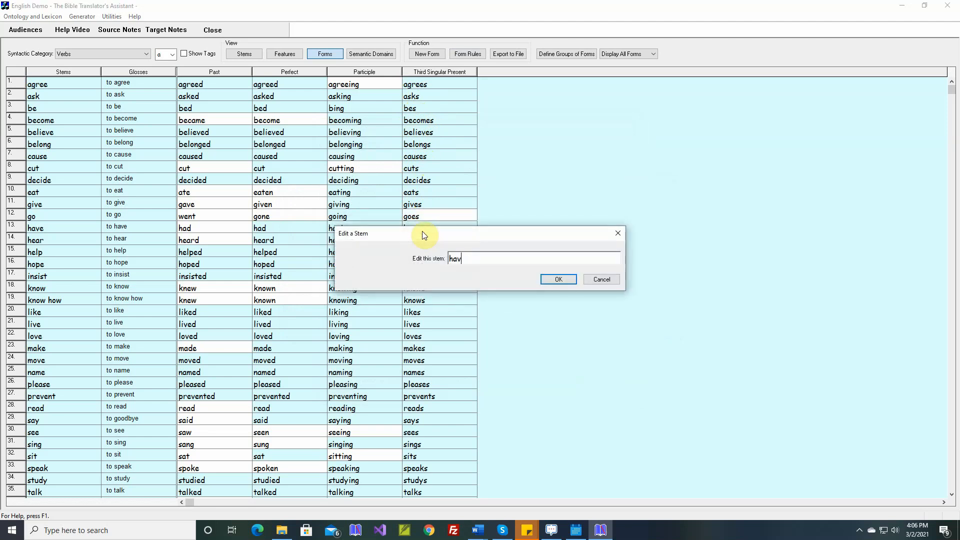
{"action": "type", "text": "s"}
{"action": "key", "text": "Return"}
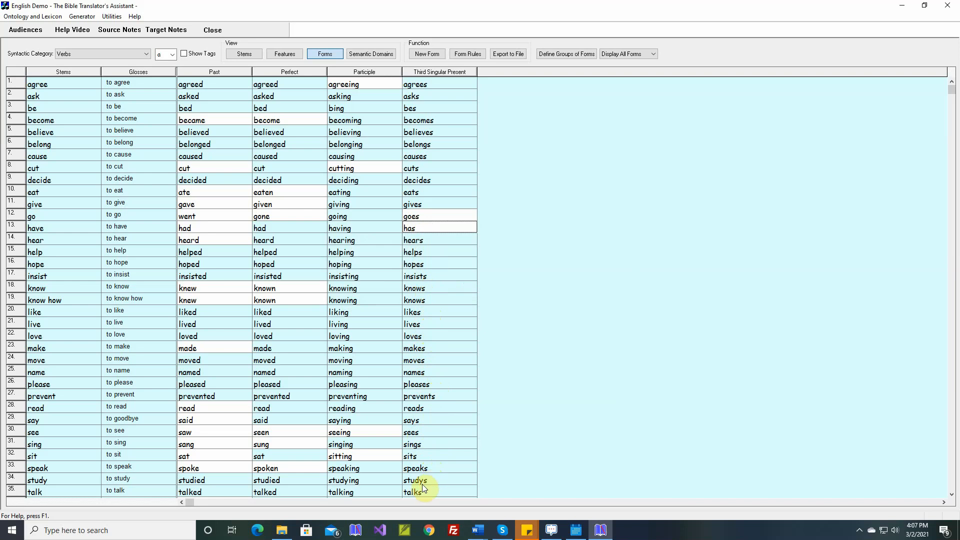
- Build a morphophonemic form rule that changes verbs ending with y+s, tagged Third Singular Present, to i+es
{"action": "left_click", "coordinate": [469, 55]}
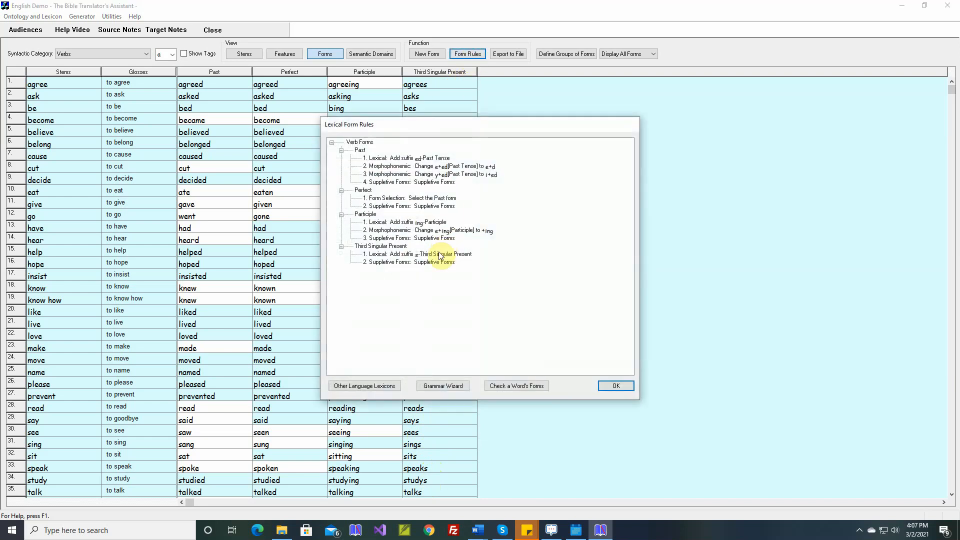
{"action": "left_click", "coordinate": [437, 388]}
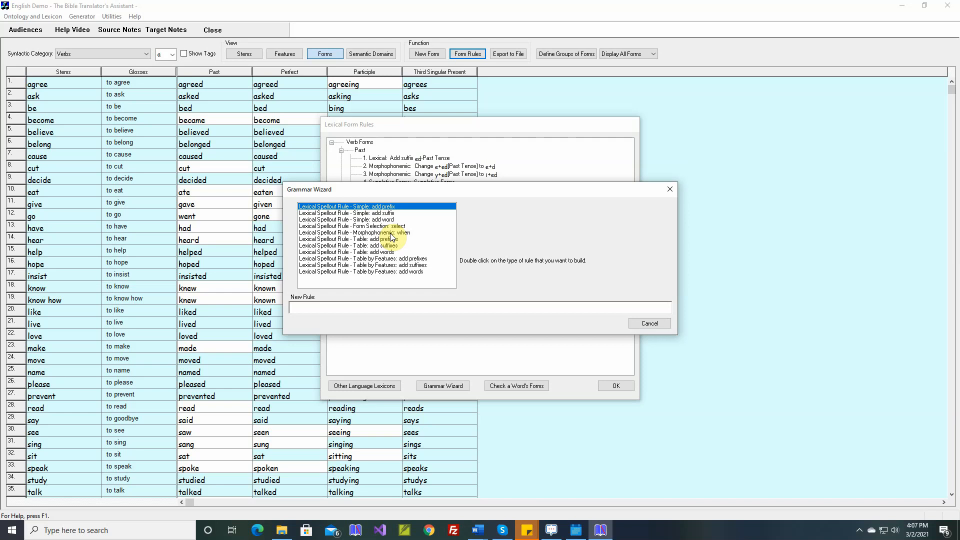
{"action": "double_click", "coordinate": [390, 233]}
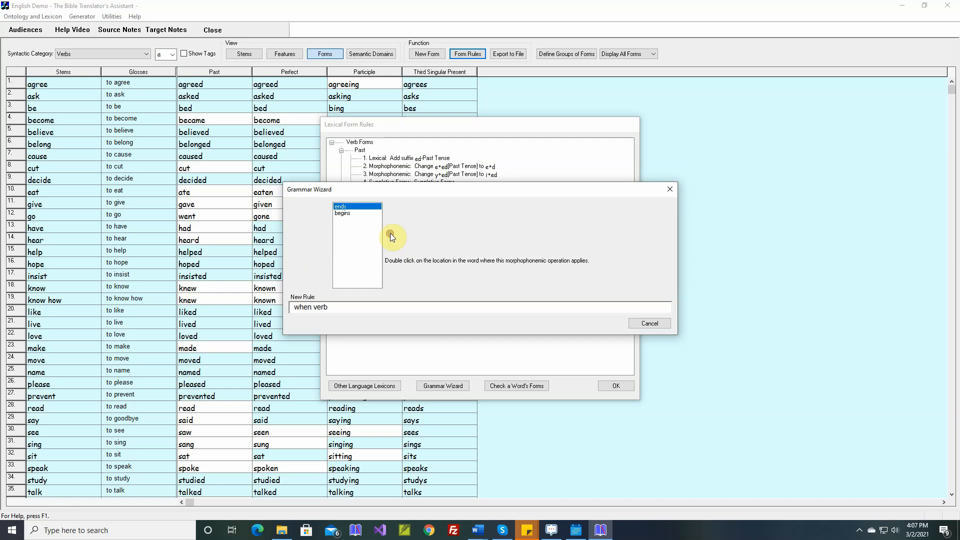
{"action": "double_click", "coordinate": [358, 208]}
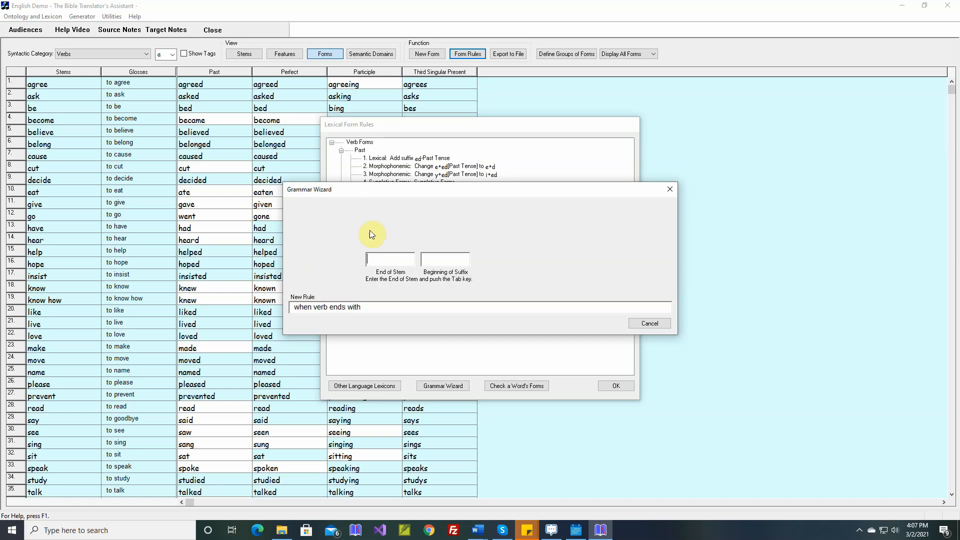
{"action": "type", "text": "y"}
{"action": "key", "text": "Tab"}
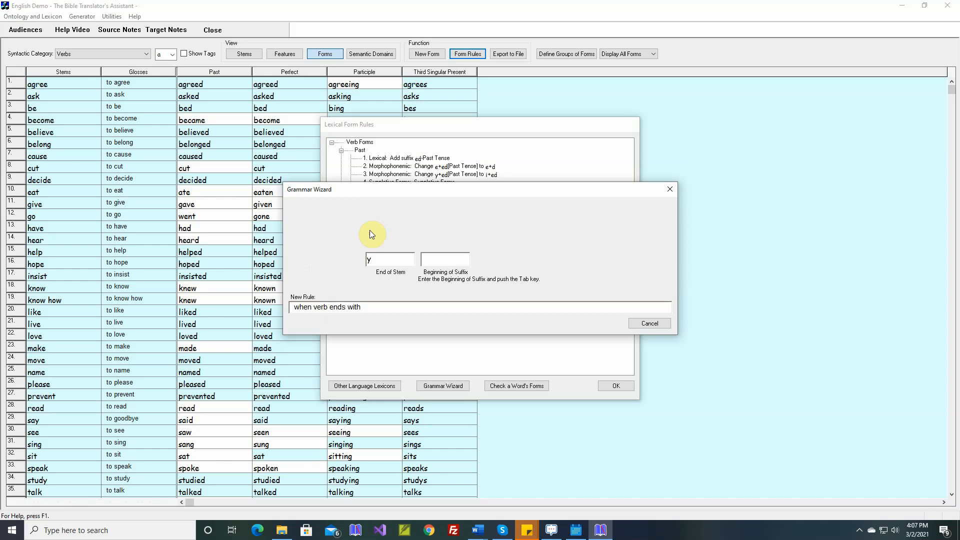
{"action": "type", "text": "s"}
{"action": "key", "text": "Tab"}
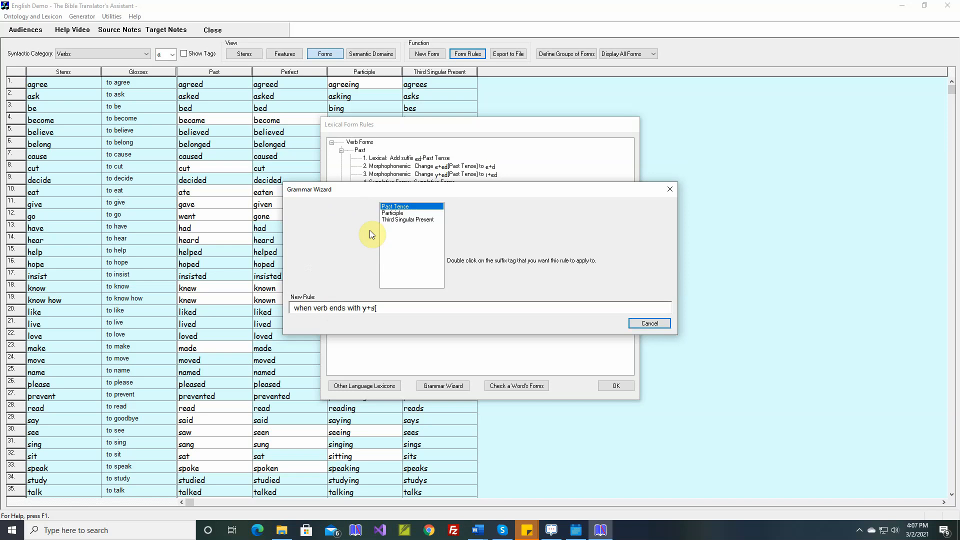
{"action": "double_click", "coordinate": [405, 220]}
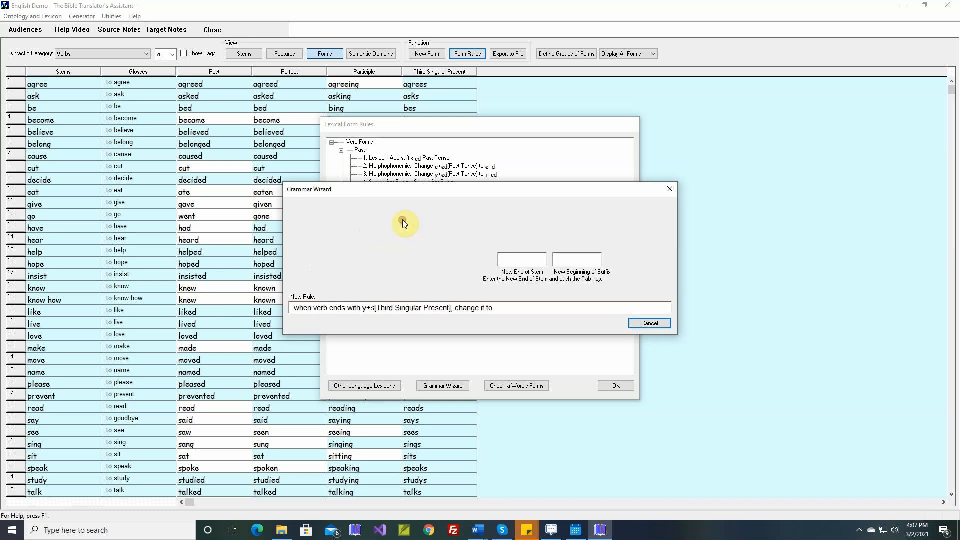
{"action": "type", "text": "i"}
{"action": "key", "text": "Tab"}
{"action": "type", "text": "es"}
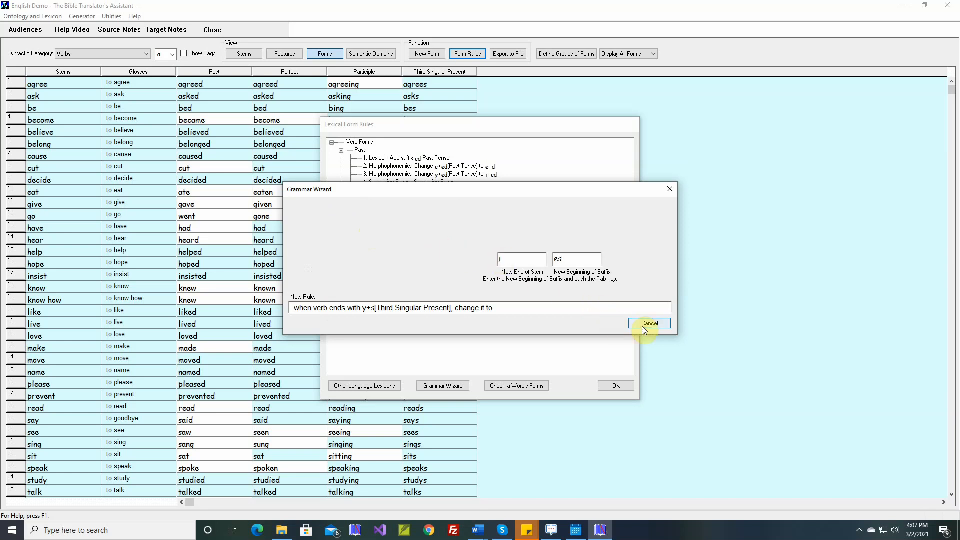
{"action": "key", "text": "Tab"}
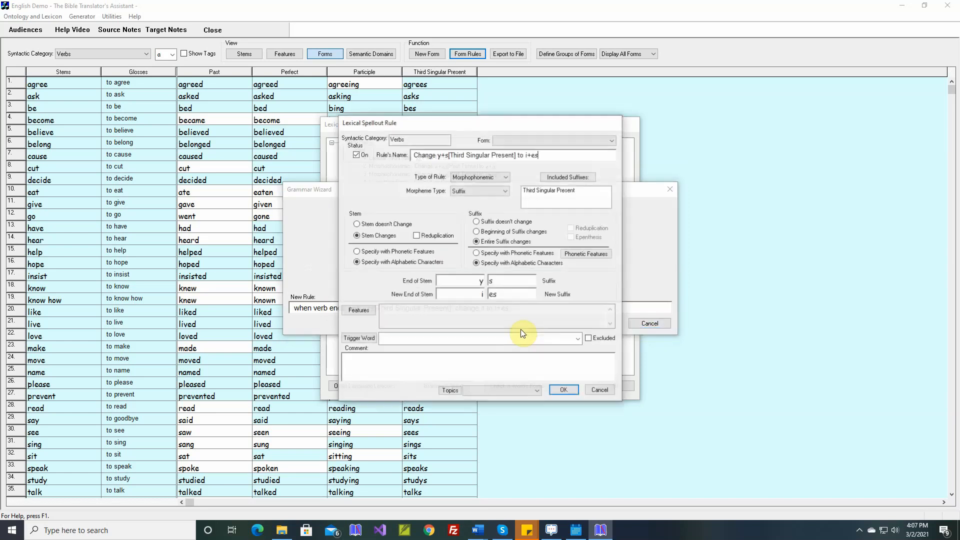
- Assign the y+s to i+es rule to the Third Singular Present form, add the comment "studies", and save it
{"action": "left_click", "coordinate": [567, 142]}
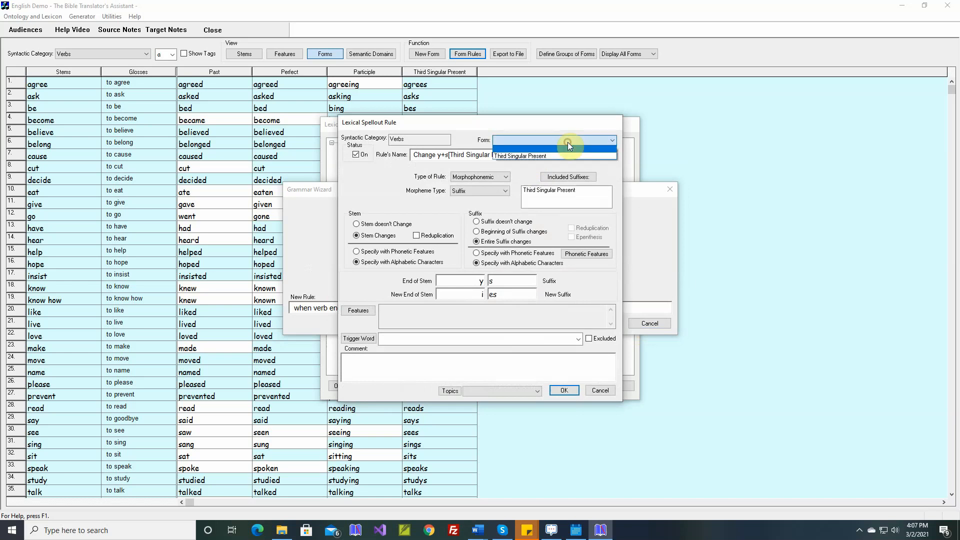
{"action": "left_click", "coordinate": [537, 156]}
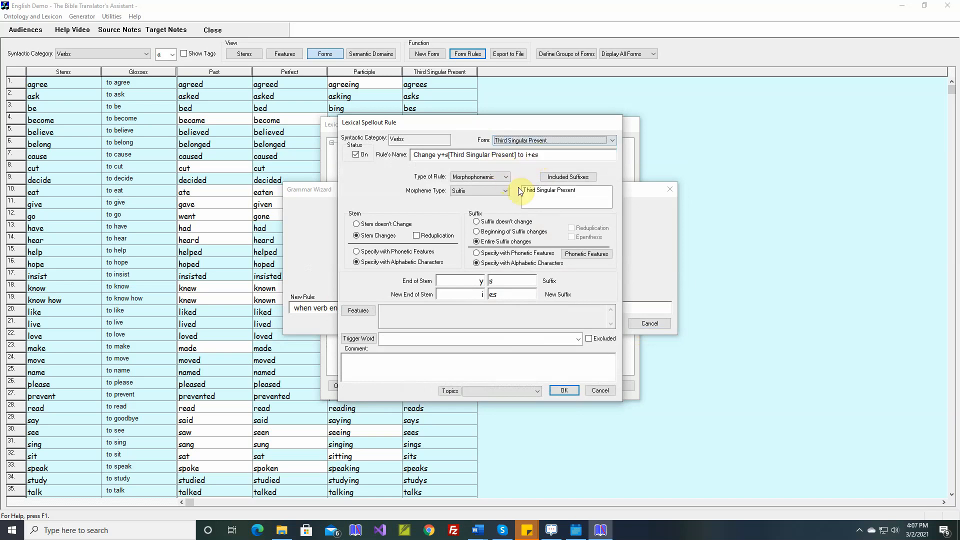
{"action": "left_click", "coordinate": [448, 357]}
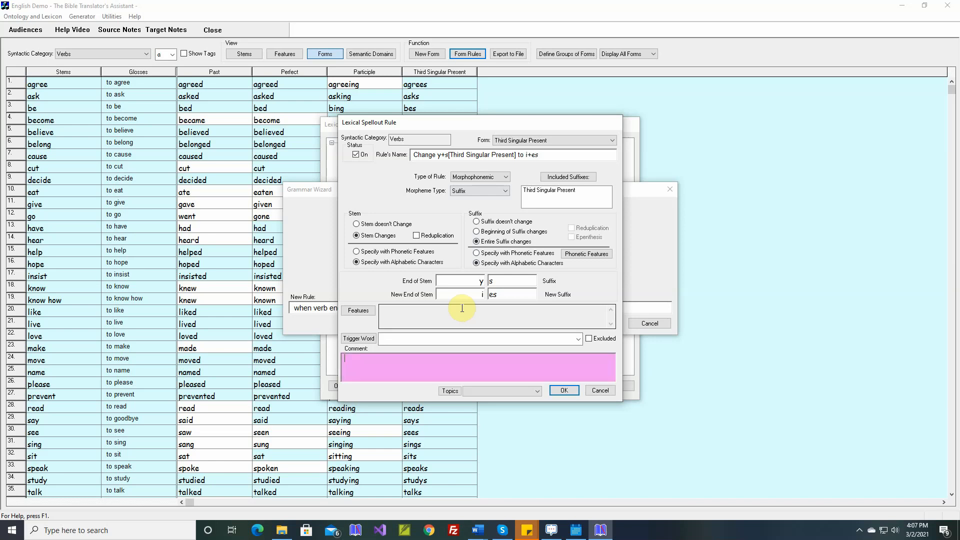
{"action": "type", "text": "studies"}
{"action": "left_click", "coordinate": [565, 390]}
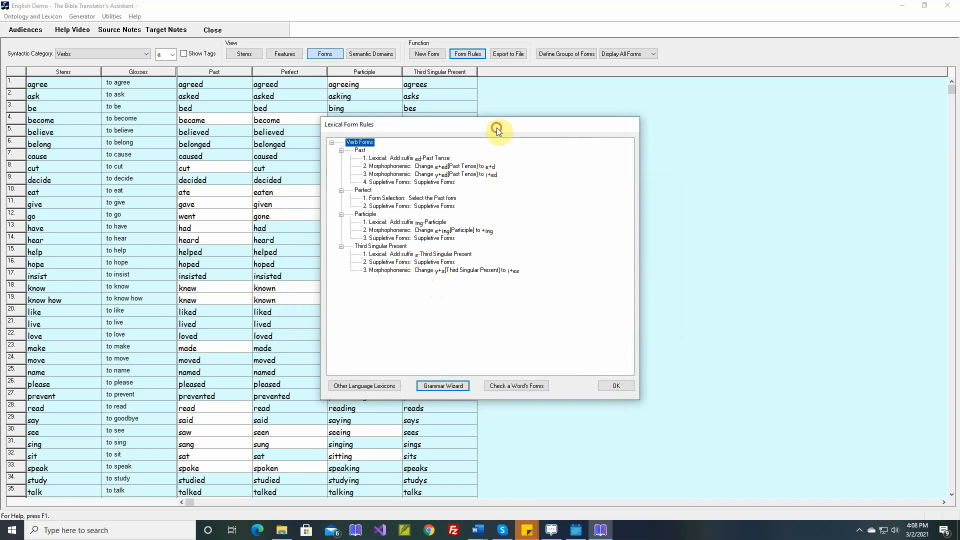
- Reorder the Third Singular Present rules so the y+s to i+es change comes before Suppletive Forms, and apply the form rules
{"action": "left_click_drag", "start_coordinate": [496, 127], "coordinate": [737, 142]}
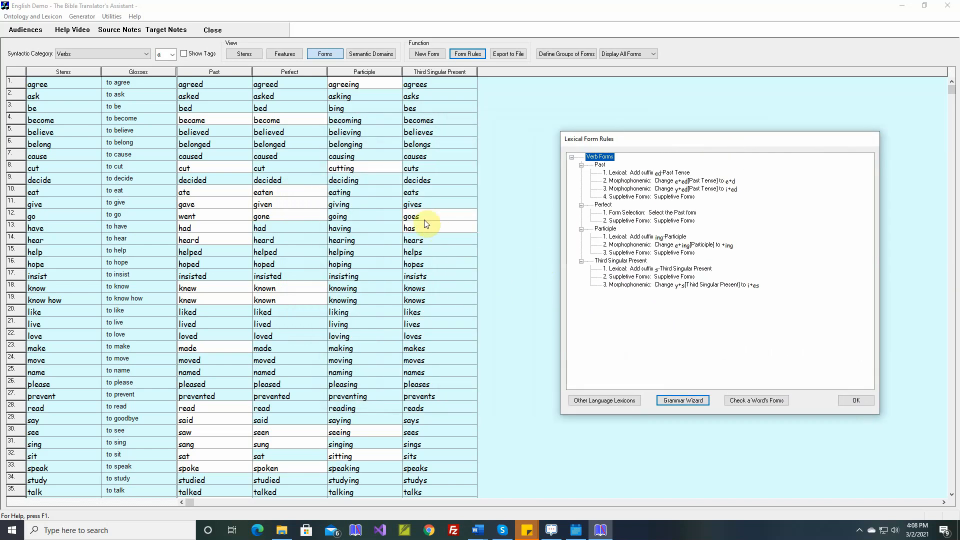
{"action": "left_click", "coordinate": [628, 279]}
{"action": "left_click_drag", "start_coordinate": [628, 281], "coordinate": [627, 291]}
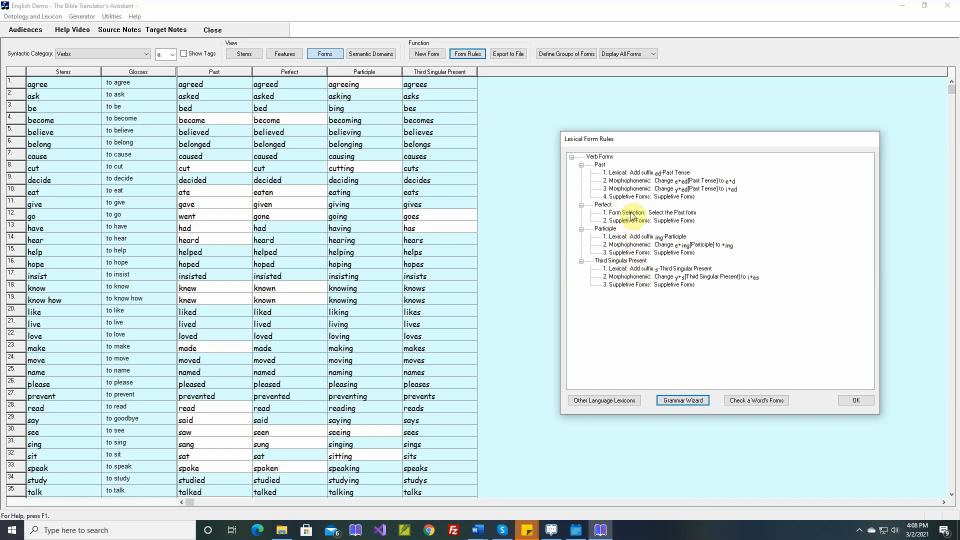
{"action": "left_click", "coordinate": [849, 400]}
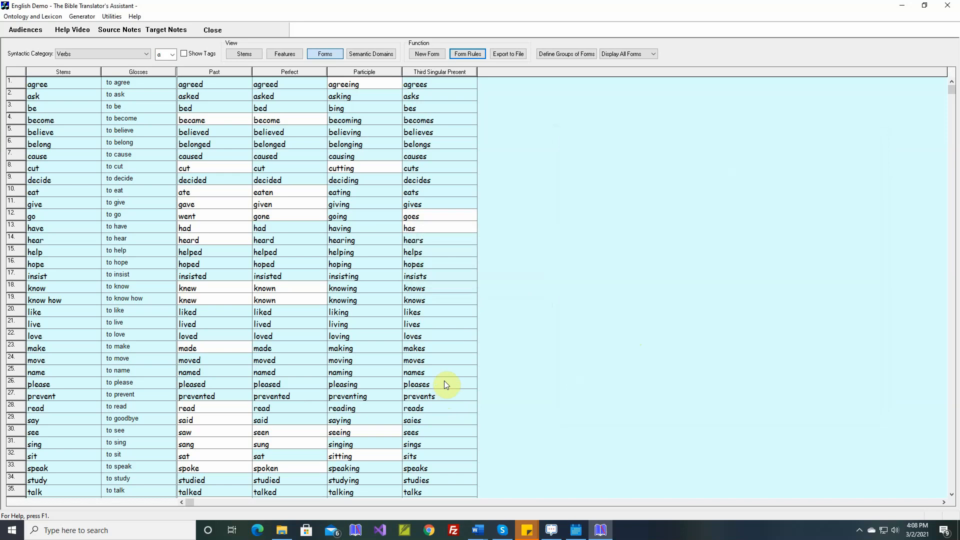
- Override the Third Singular Present form of "say" with "says", without a sample sentence, and check the list of verb forms
{"action": "double_click", "coordinate": [416, 423]}
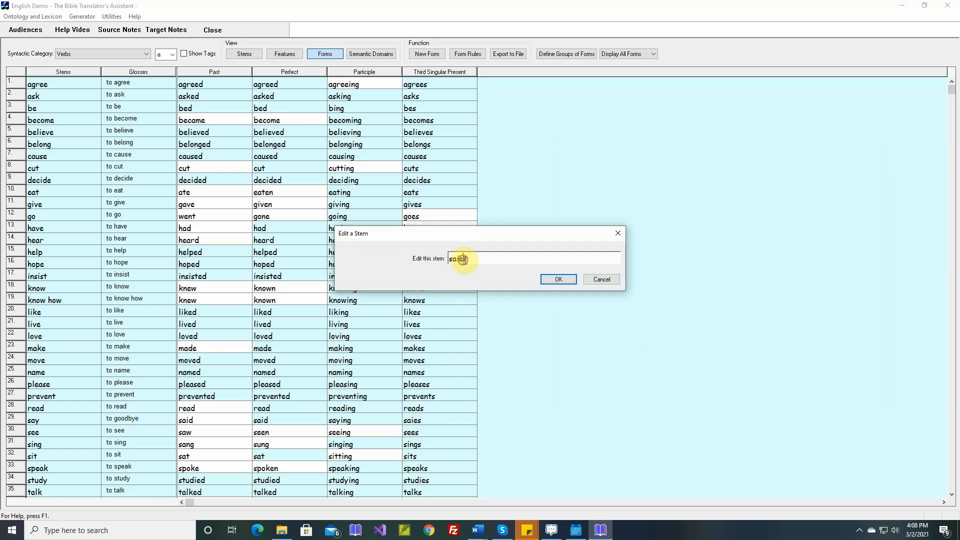
{"action": "key", "text": "Delete"}
{"action": "key", "text": "Delete"}
{"action": "type", "text": "y"}
{"action": "key", "text": "Return"}
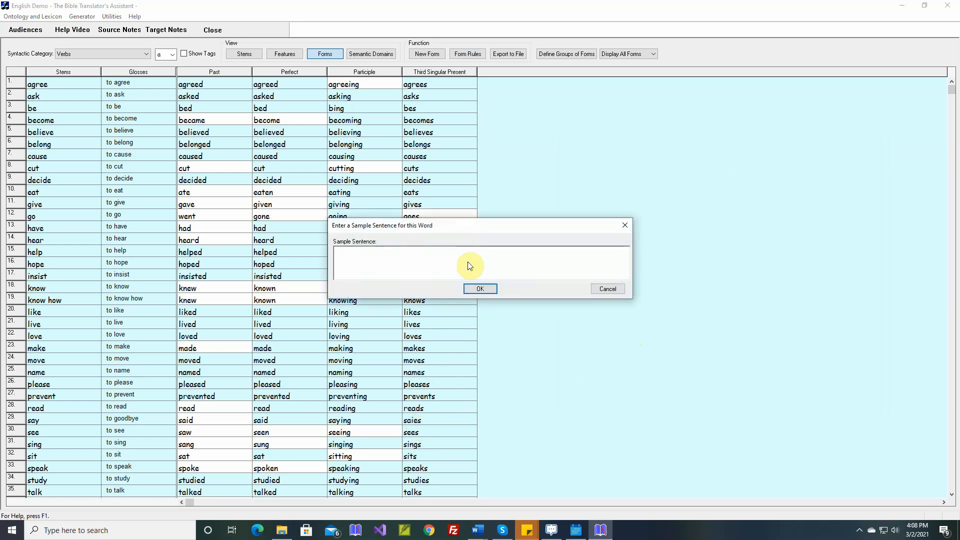
{"action": "key", "text": "Return"}
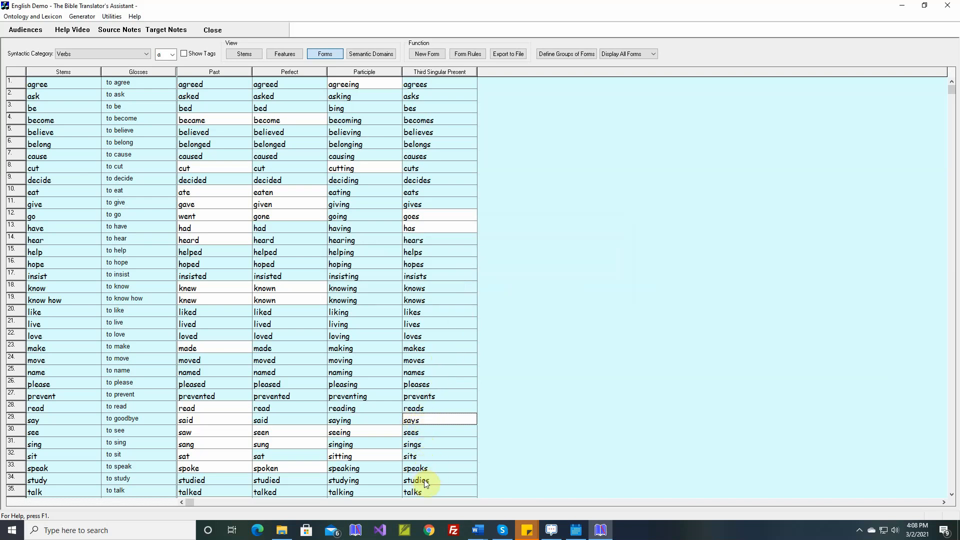
{"action": "scroll", "coordinate": [442, 475], "scroll_direction": "down", "scroll_amount": 5}
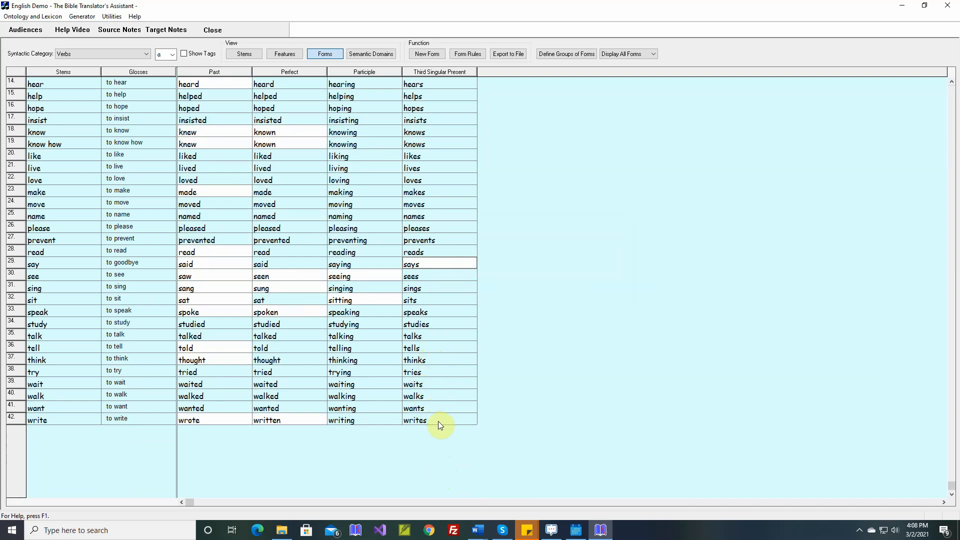
{"action": "scroll", "coordinate": [440, 416], "scroll_direction": "up", "scroll_amount": 5}
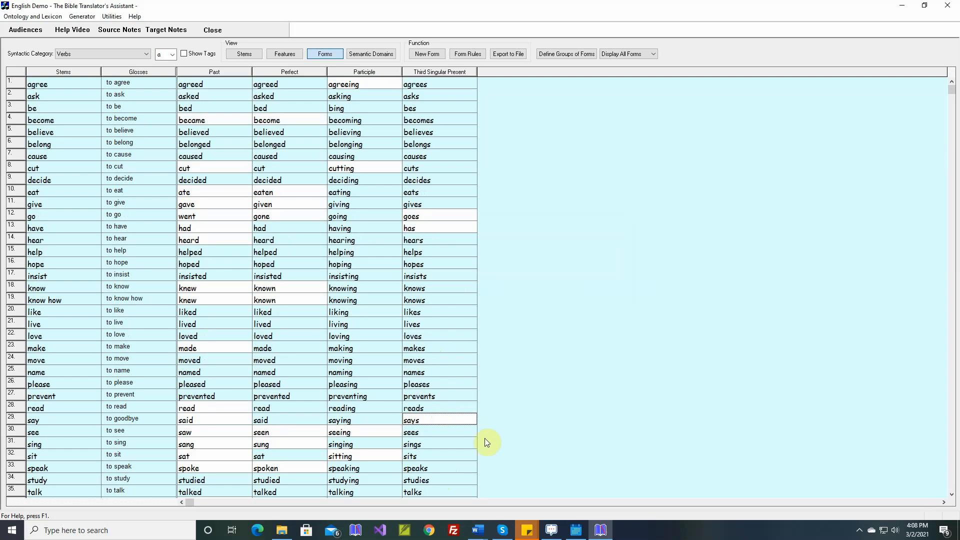
- Switch to the Word document of phrase and clause types and examine the Verb Form column of Table 1, Tenses and Polarities
{"action": "mouse_move", "coordinate": [478, 530]}
{"action": "left_click", "coordinate": [506, 503]}
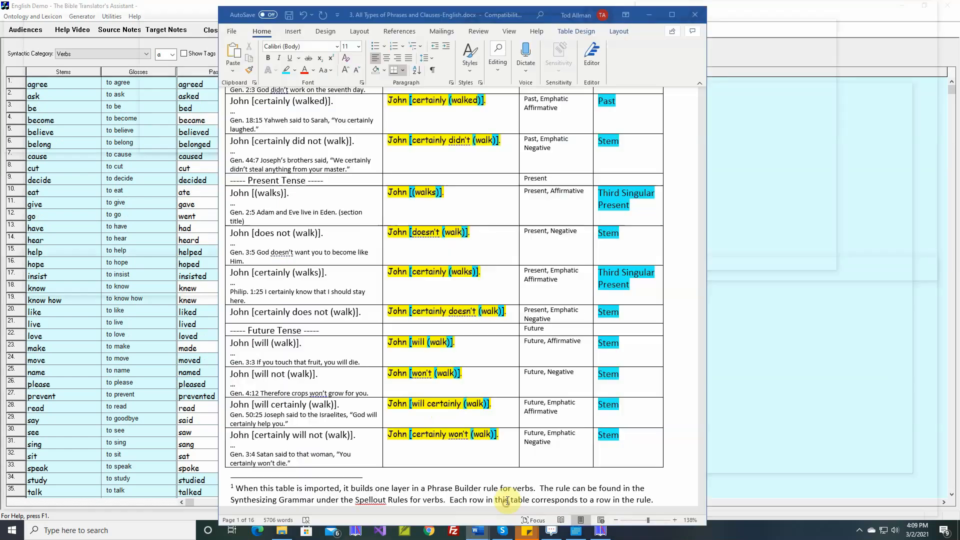
{"action": "scroll", "coordinate": [626, 135], "scroll_direction": "up", "scroll_amount": 5}
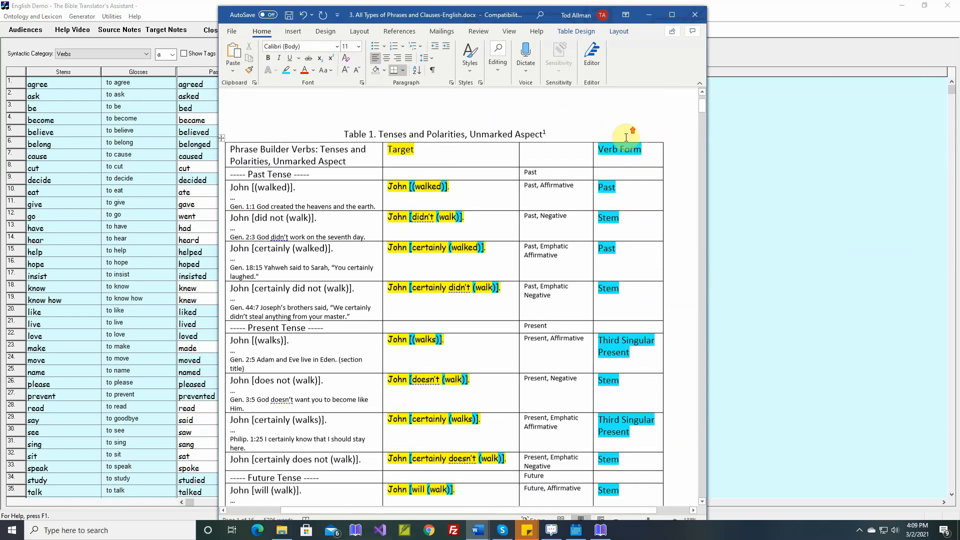
{"action": "scroll", "coordinate": [625, 200], "scroll_direction": "up", "scroll_amount": 2}
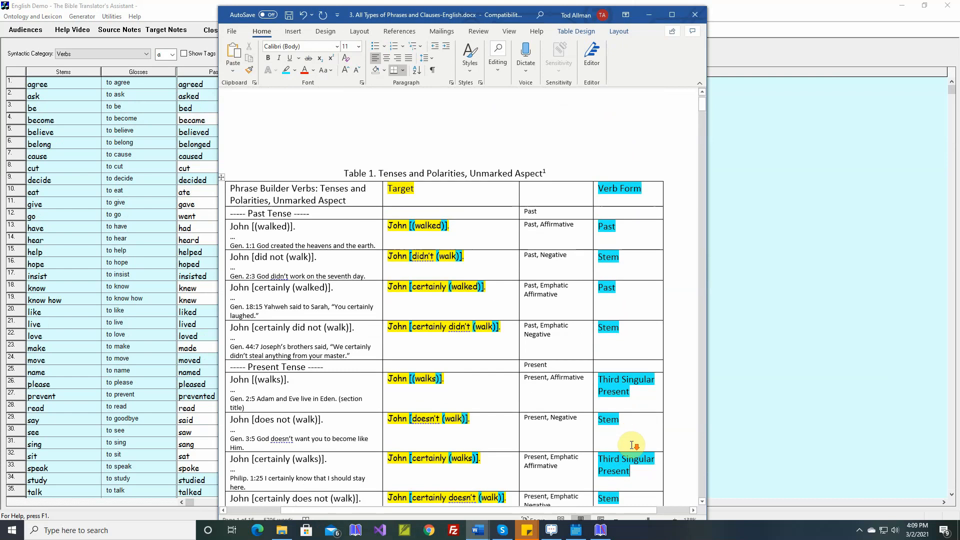
{"action": "scroll", "coordinate": [631, 446], "scroll_direction": "down", "scroll_amount": 10}
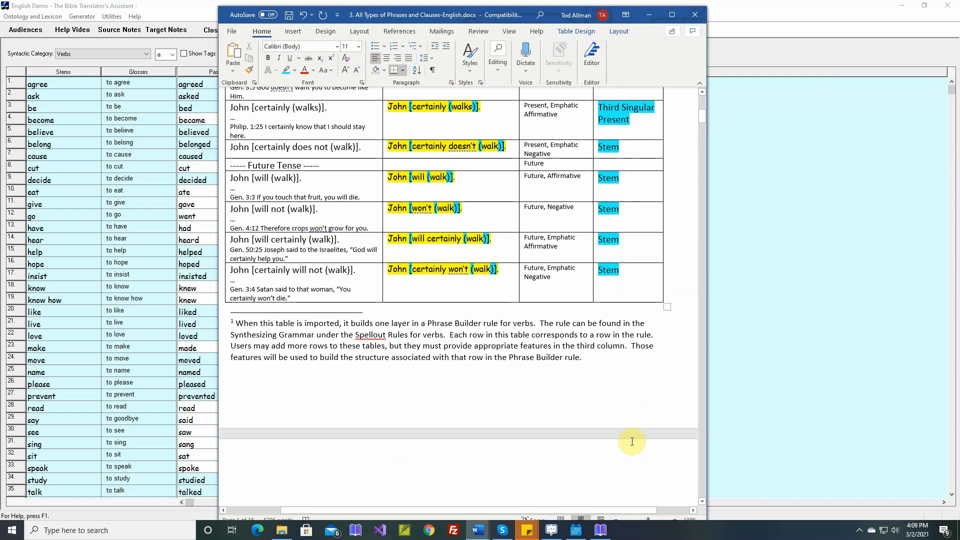